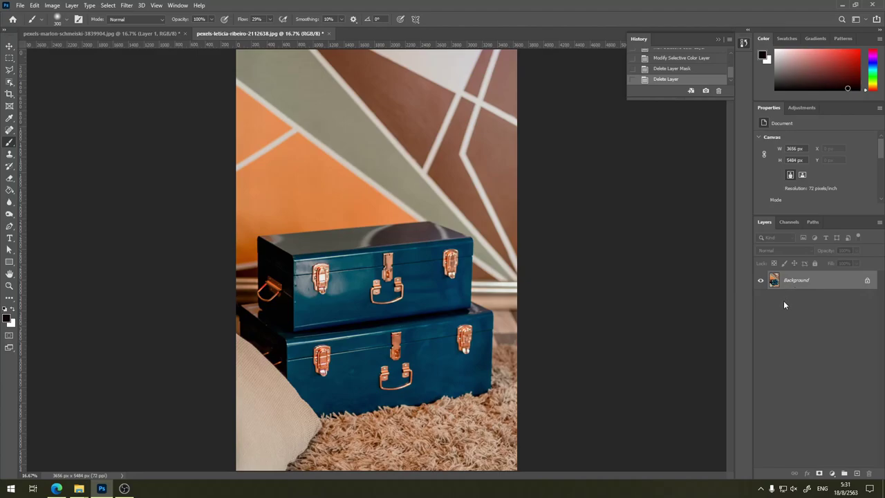
- Darken the trunks photo with a Levels black input of 71, then undo it
left_click(52, 6)
mouse_move(67, 29)
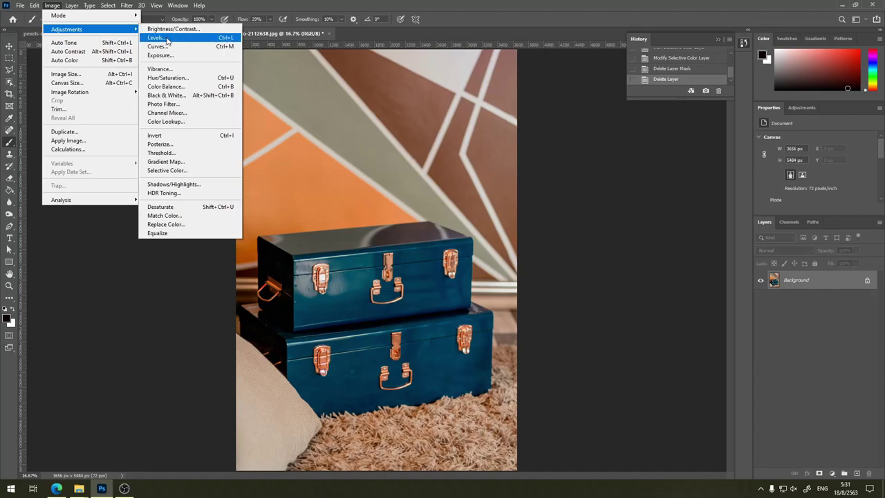
left_click(167, 40)
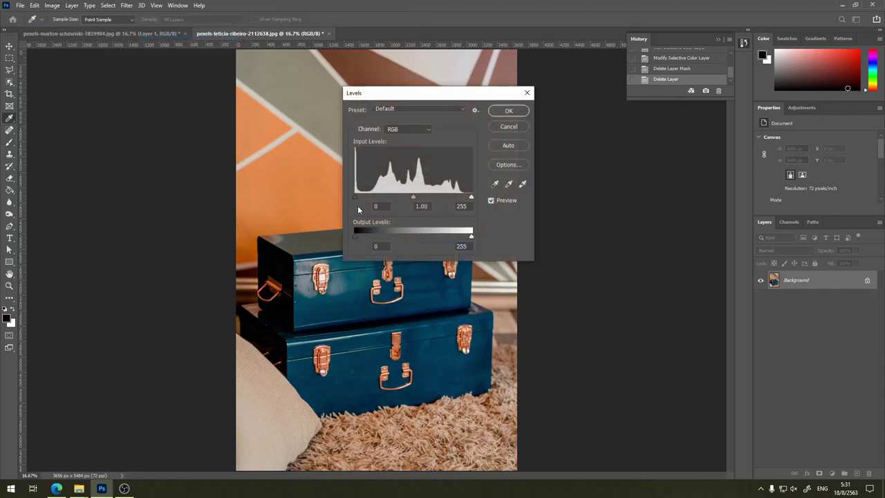
left_click_drag(356, 198, 388, 198)
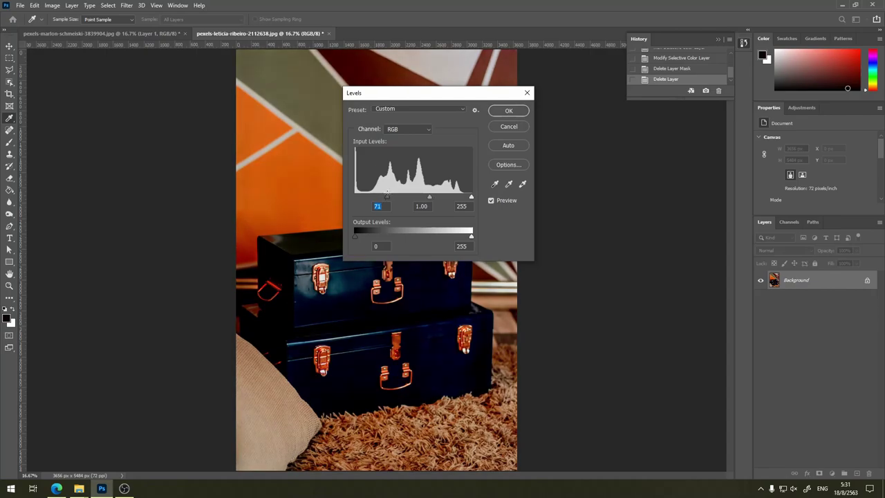
left_click(508, 110)
key("b")
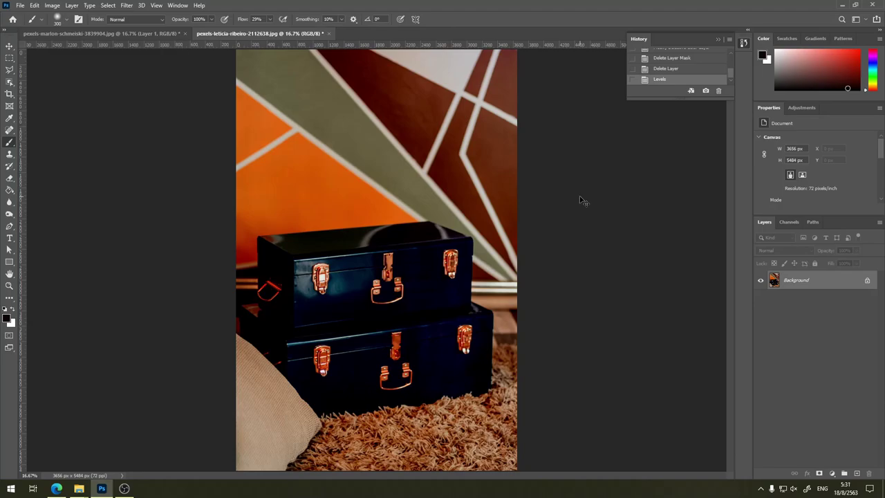
key("ctrl+z")
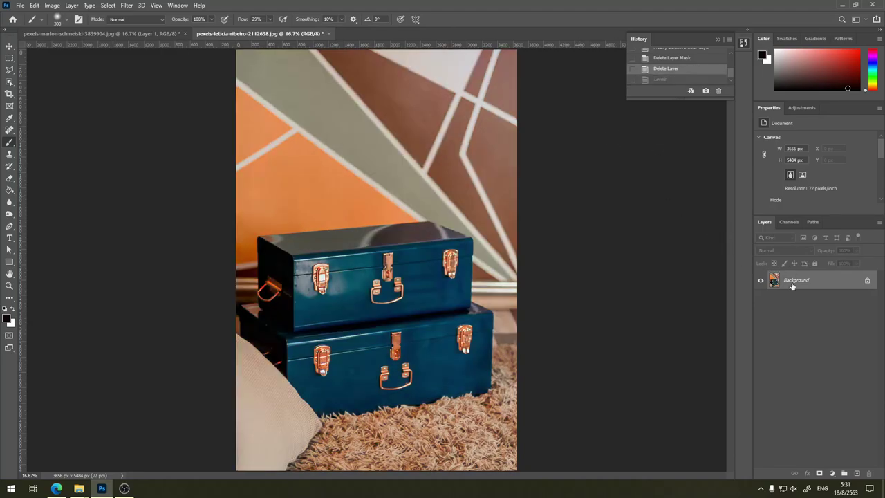
- Duplicate the Background layer, undo that, then make Layer 1 with Layer Via Copy (Ctrl+J)
right_click(794, 281)
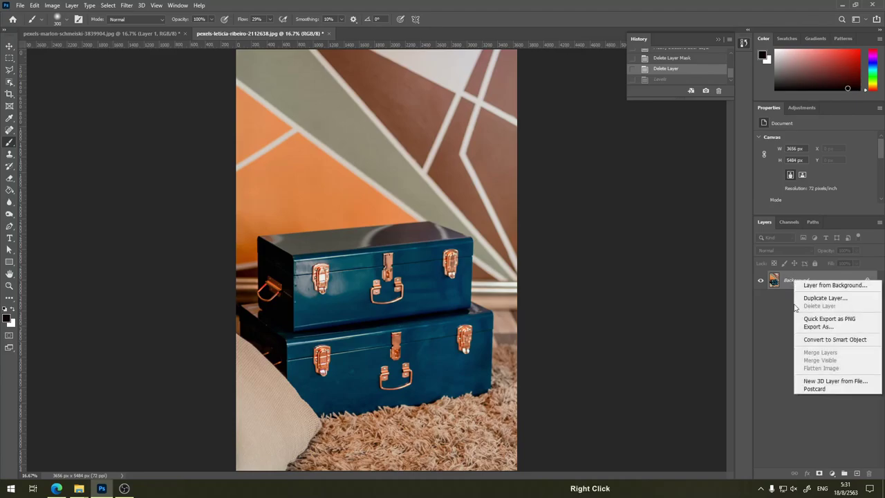
left_click(812, 299)
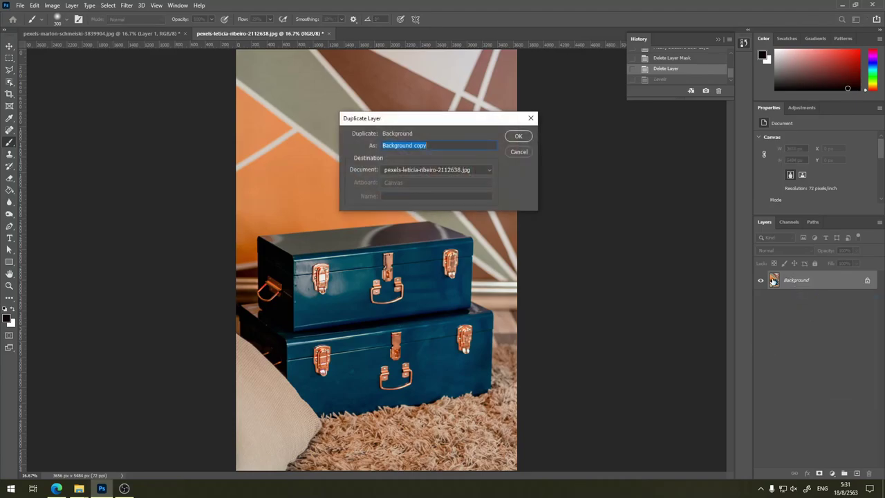
left_click(518, 136)
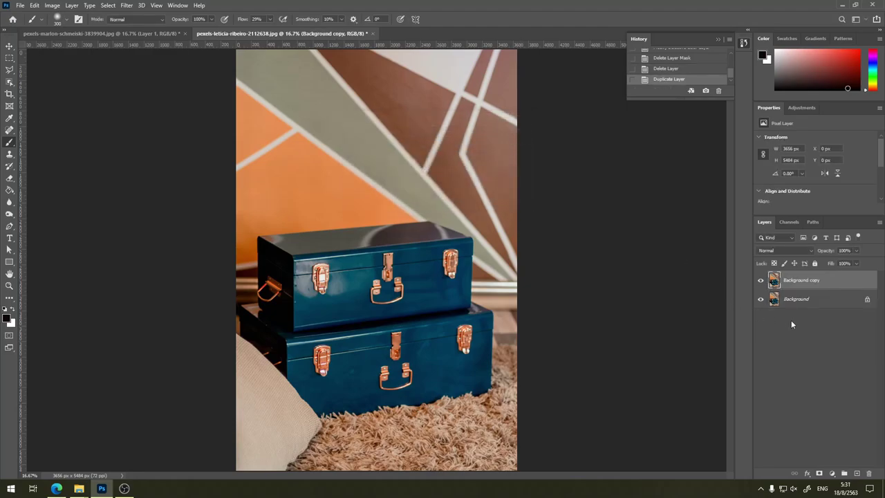
key("ctrl+z")
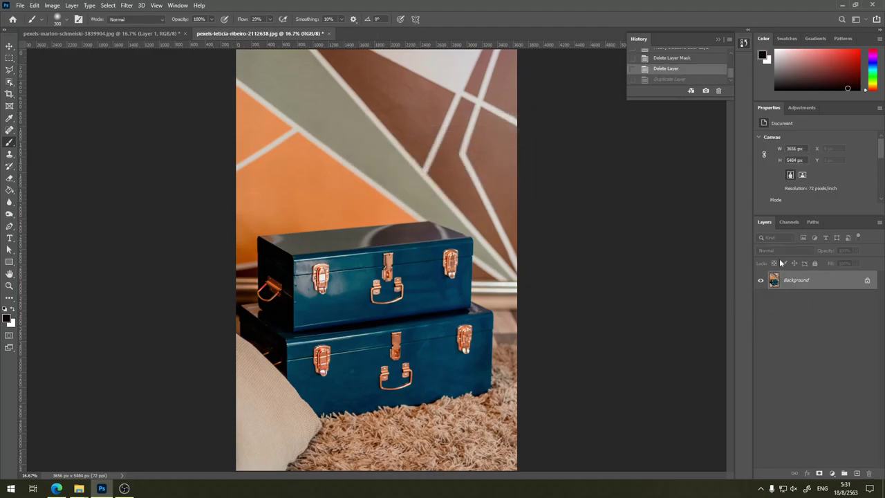
key("ctrl+j")
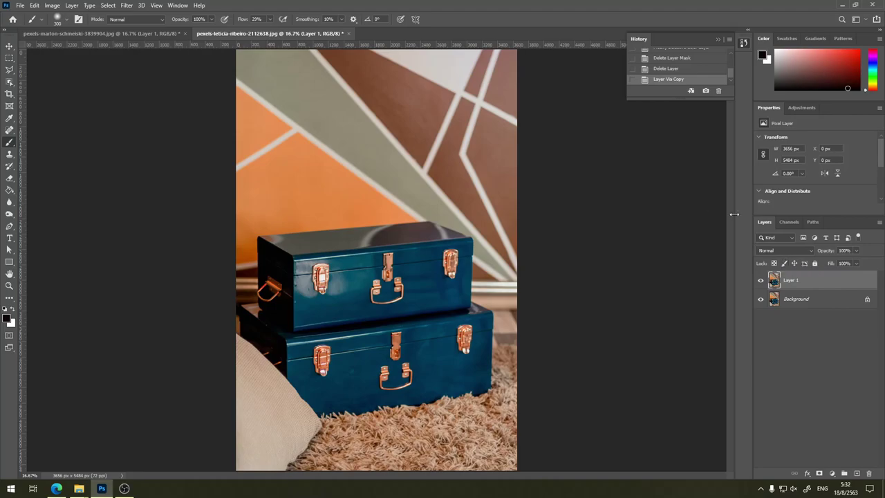
- Convert Layer 1 to a smart object and browse the Image > Adjustments list
right_click(794, 278)
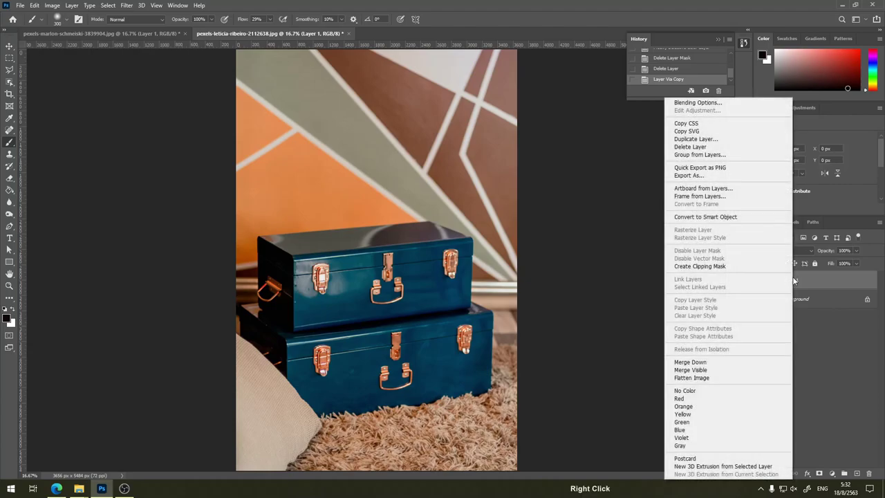
left_click(744, 218)
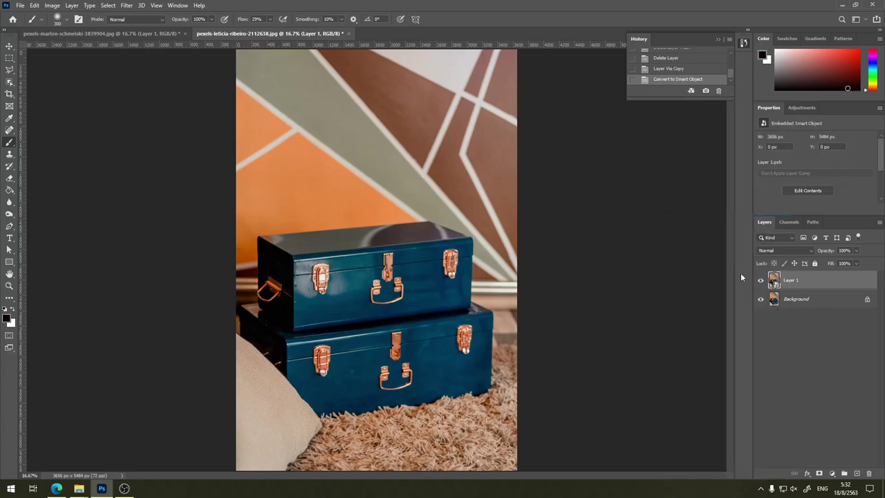
left_click(52, 7)
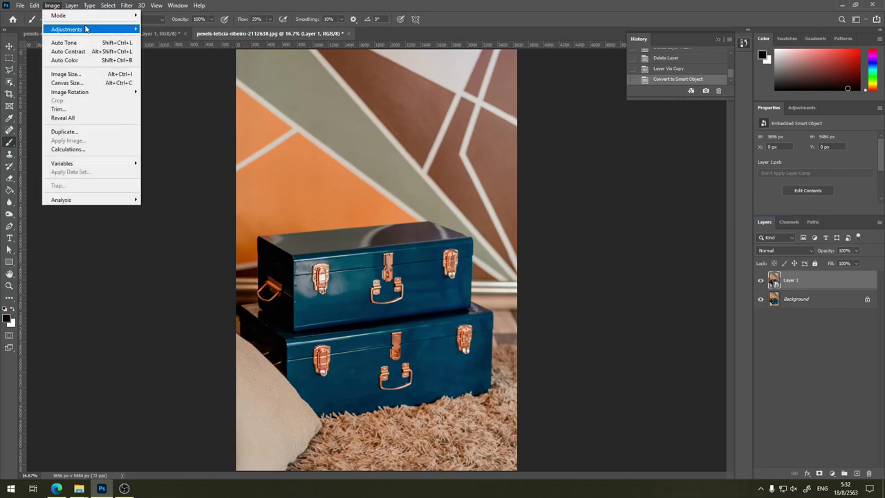
mouse_move(66, 29)
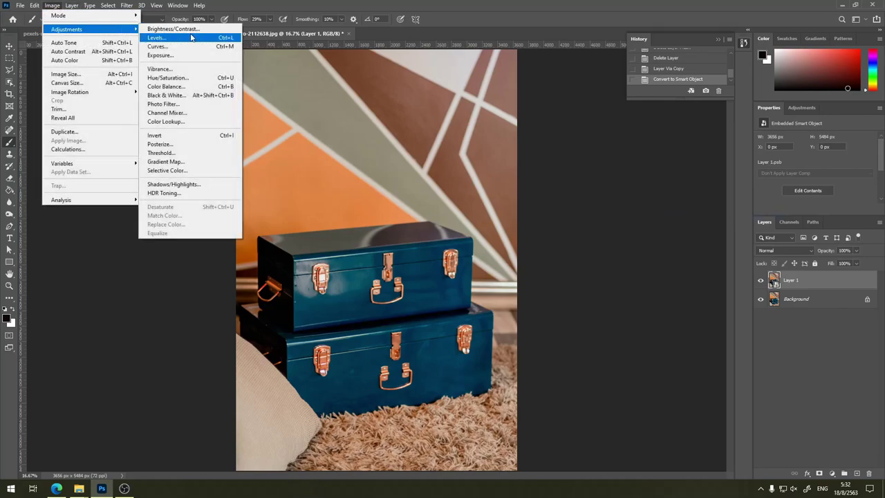
- Add a Levels smart filter with black input 71, hide it to compare, then undo
left_click(176, 38)
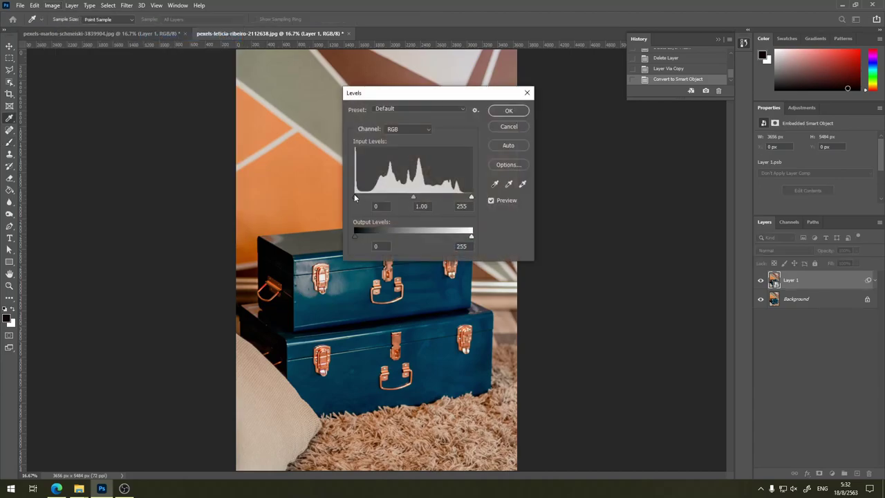
left_click_drag(355, 197, 387, 197)
left_click(507, 112)
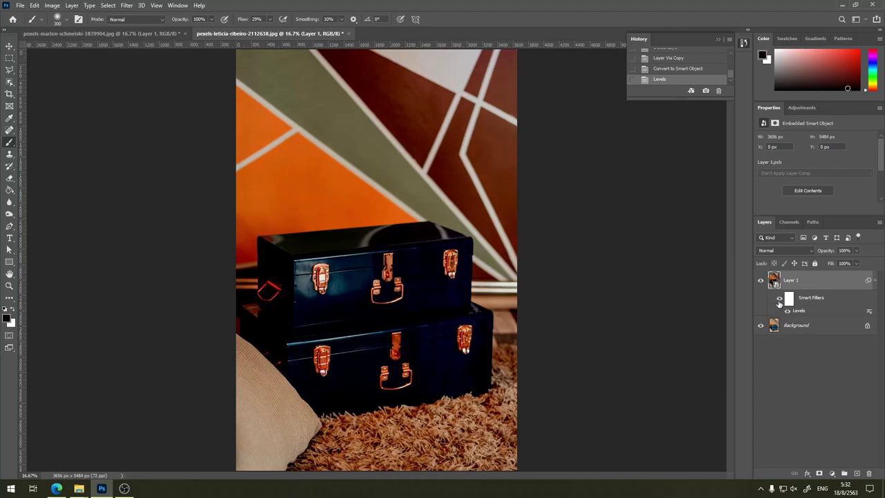
left_click(779, 299)
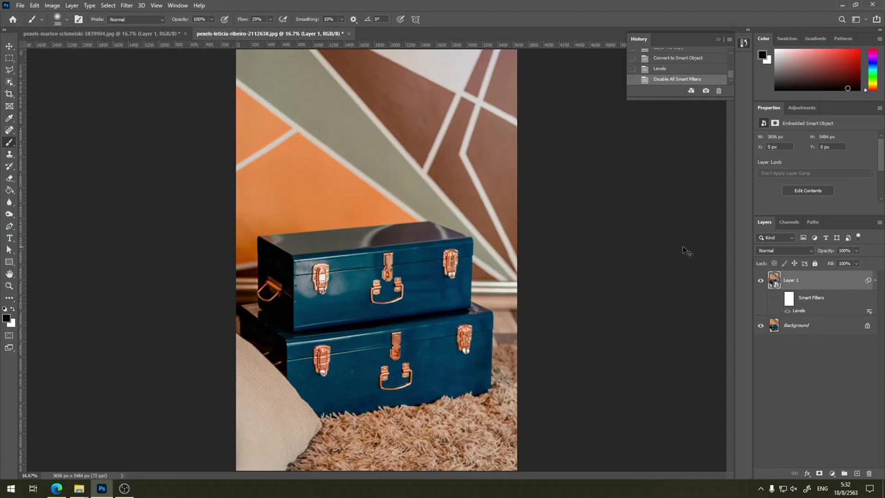
key("ctrl+z")
key("ctrl+z")
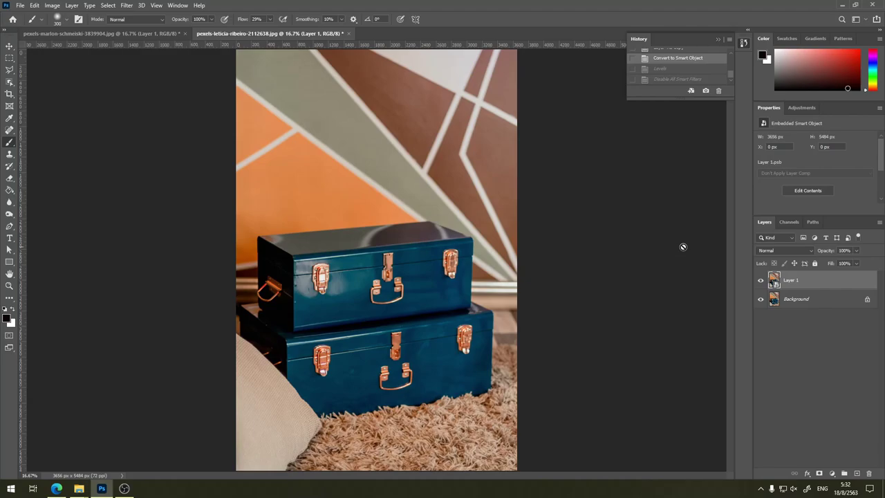
- Convert to Grayscale with flatten and discard, then revert to Convert to Smart Object in History
left_click(54, 6)
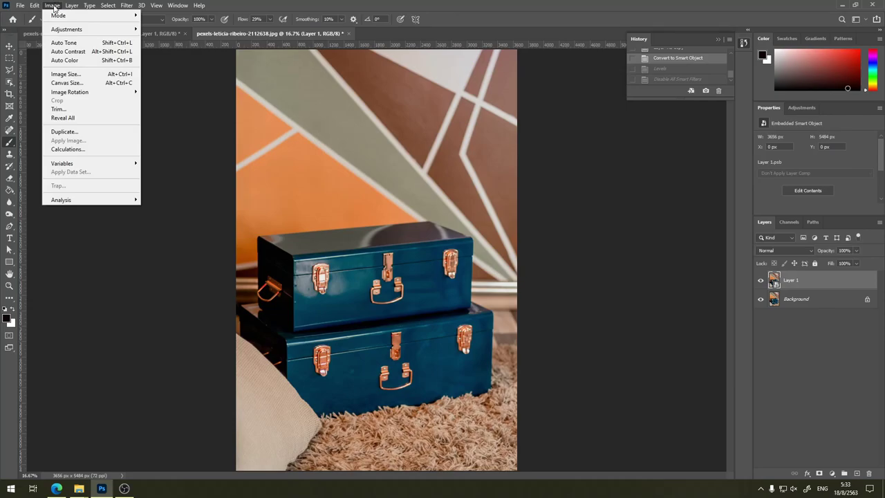
mouse_move(58, 15)
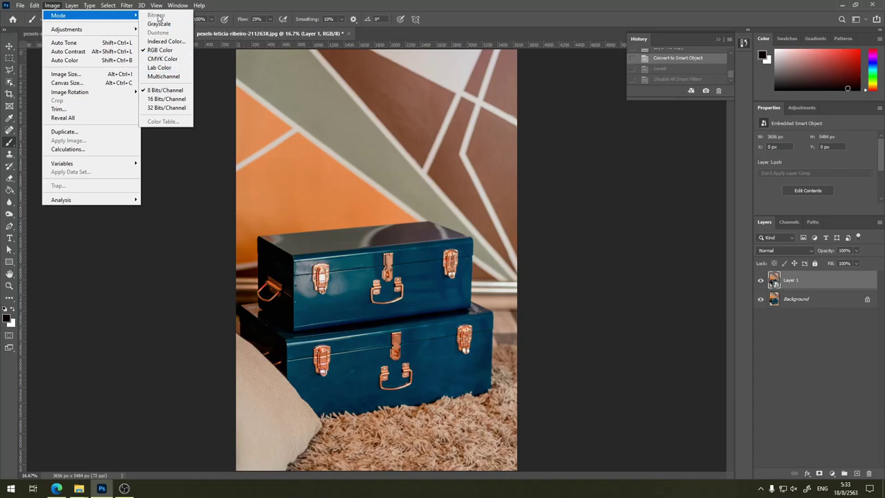
left_click(159, 23)
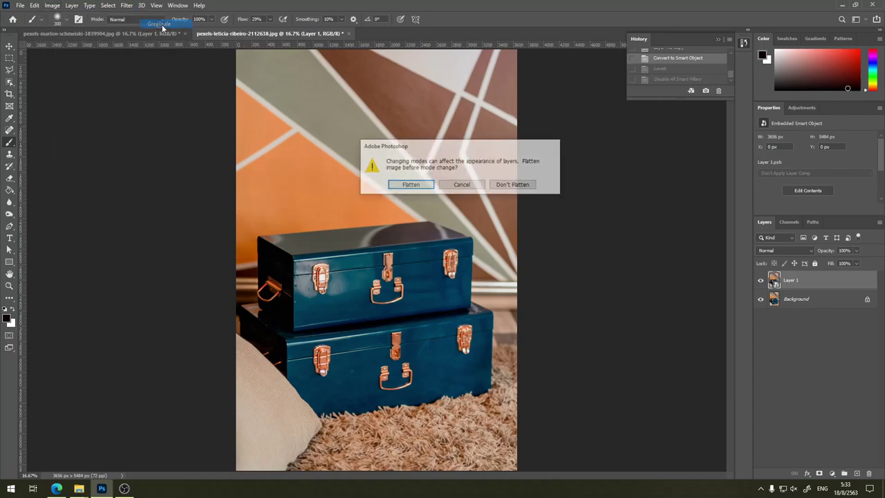
left_click(428, 186)
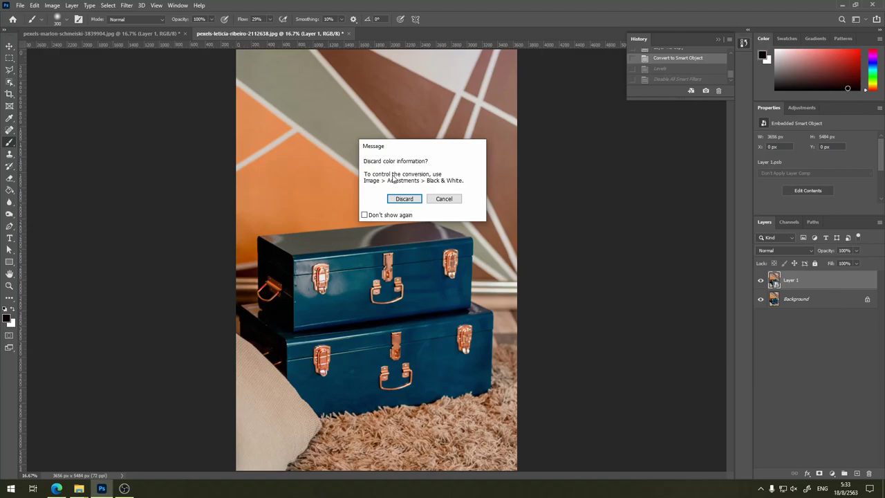
left_click(404, 199)
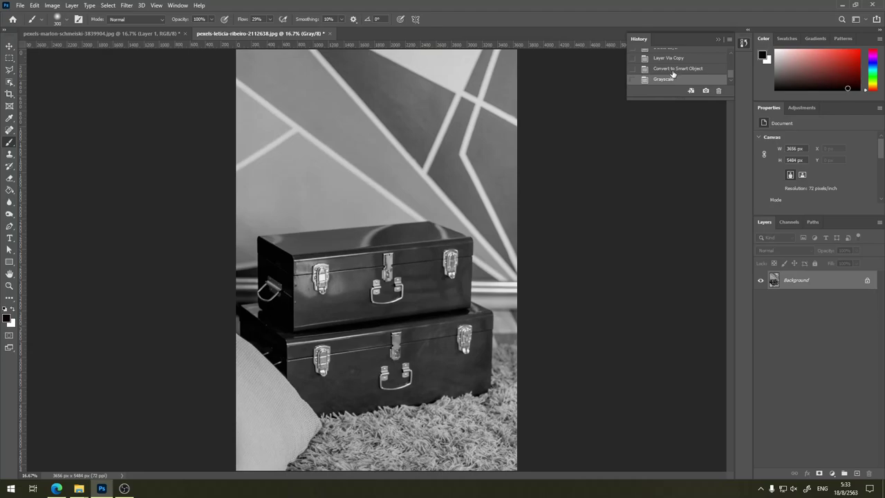
left_click(674, 69)
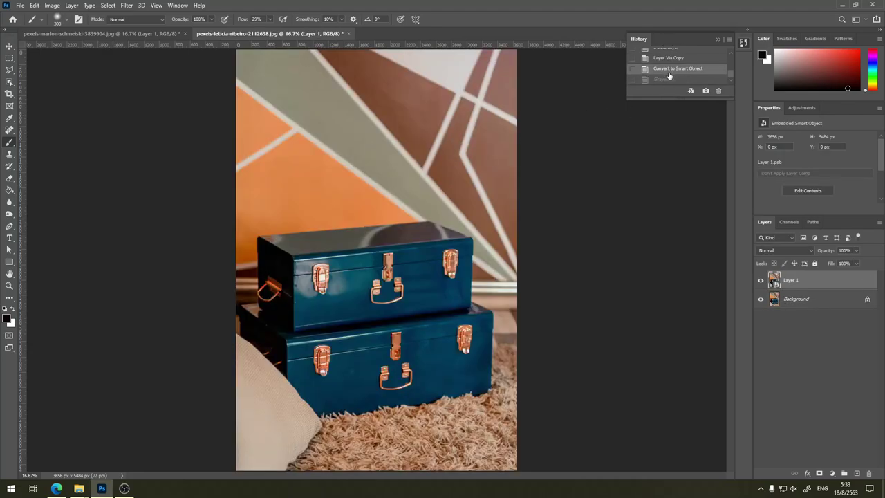
- Apply Auto Tone, compare before and after in History, and revert to uncorrected
left_click(53, 6)
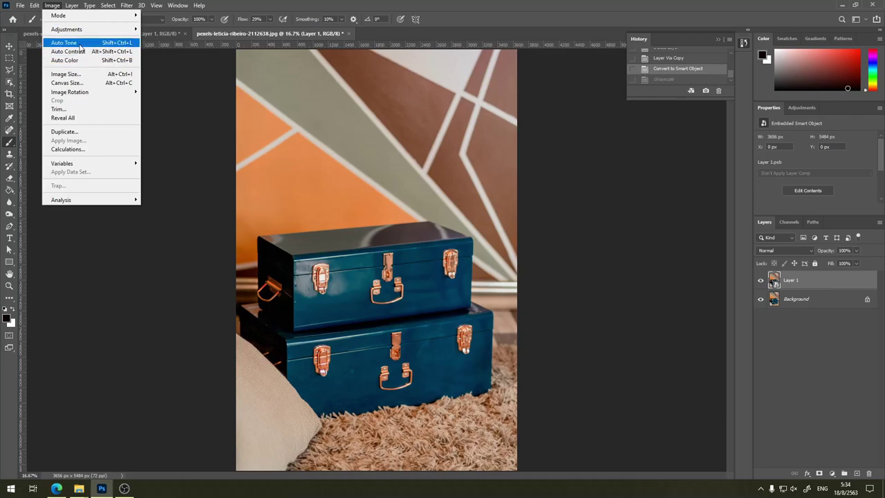
left_click(78, 43)
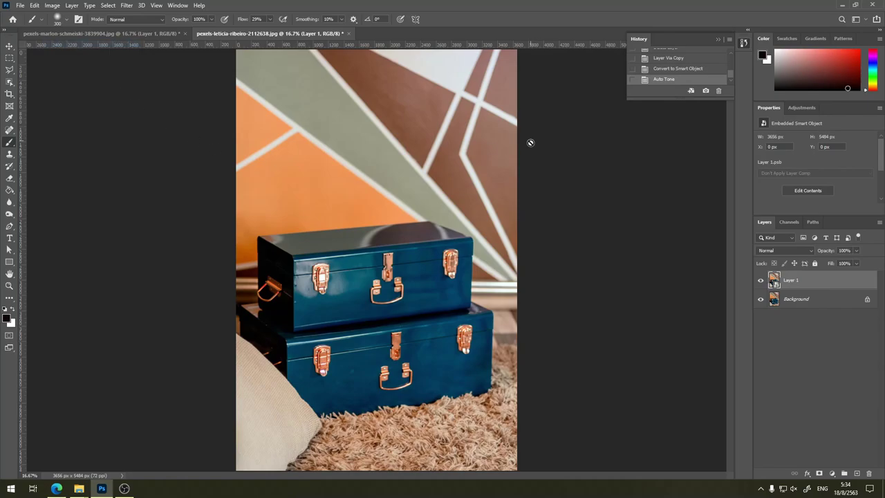
left_click(672, 69)
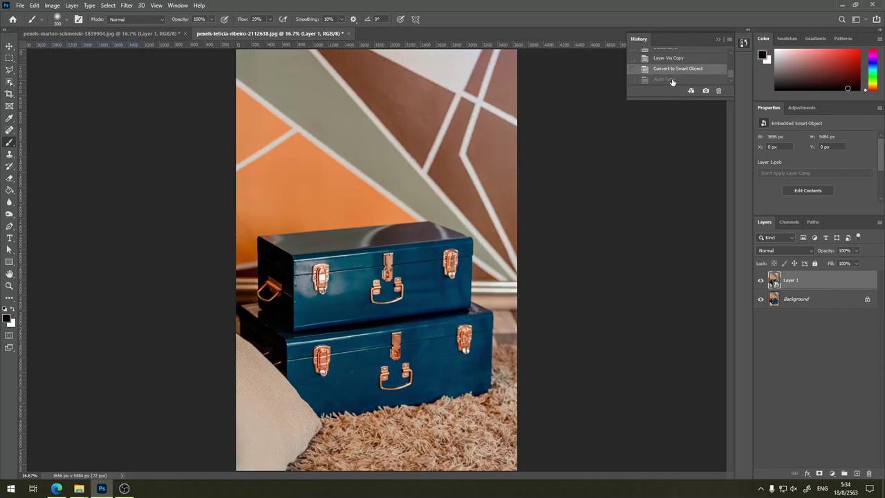
left_click(672, 80)
left_click(671, 69)
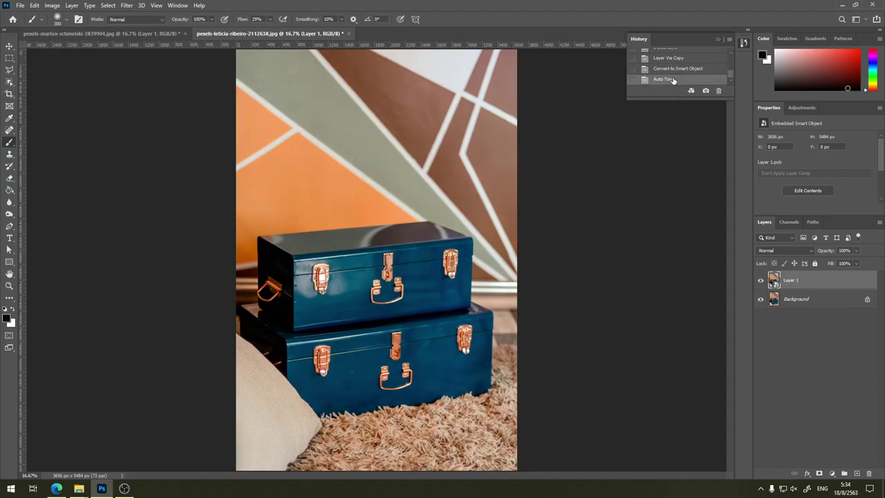
left_click(672, 70)
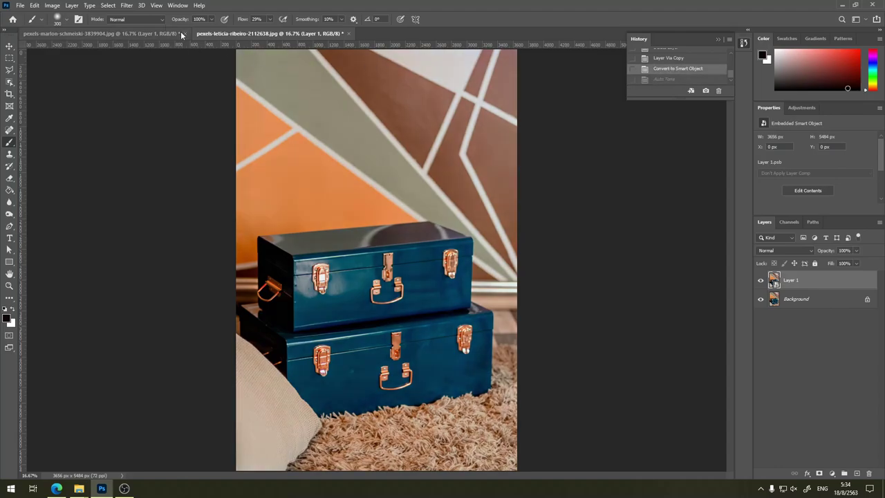
- Apply Auto Contrast, compare it with the original, and revert
left_click(52, 5)
left_click(95, 52)
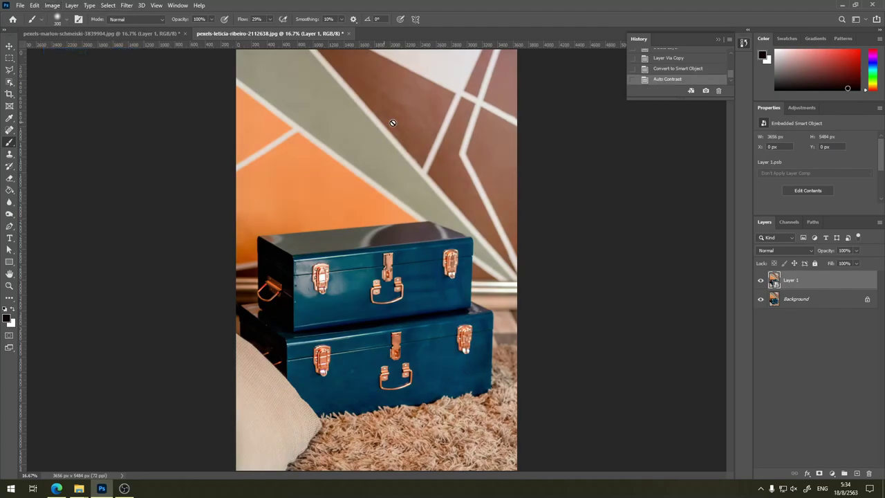
left_click(678, 69)
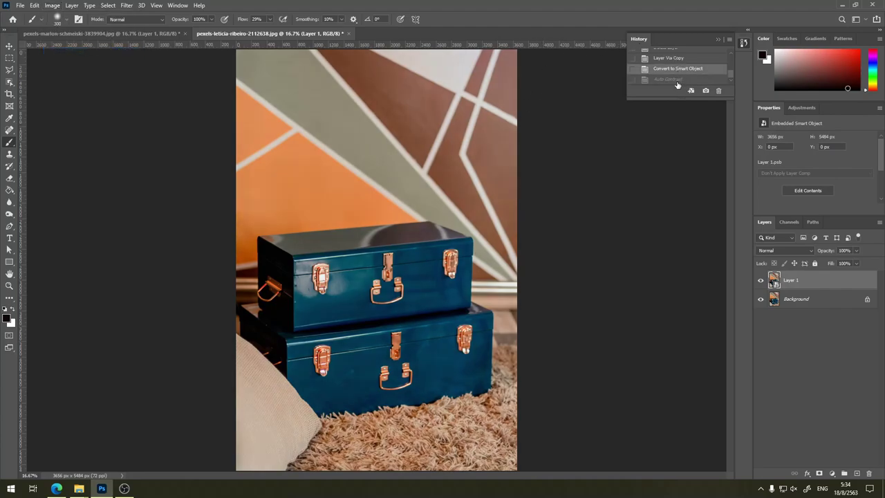
left_click(678, 80)
left_click(678, 72)
- Apply Auto Color, compare it with the original, and return to the uncorrected photo
left_click(52, 6)
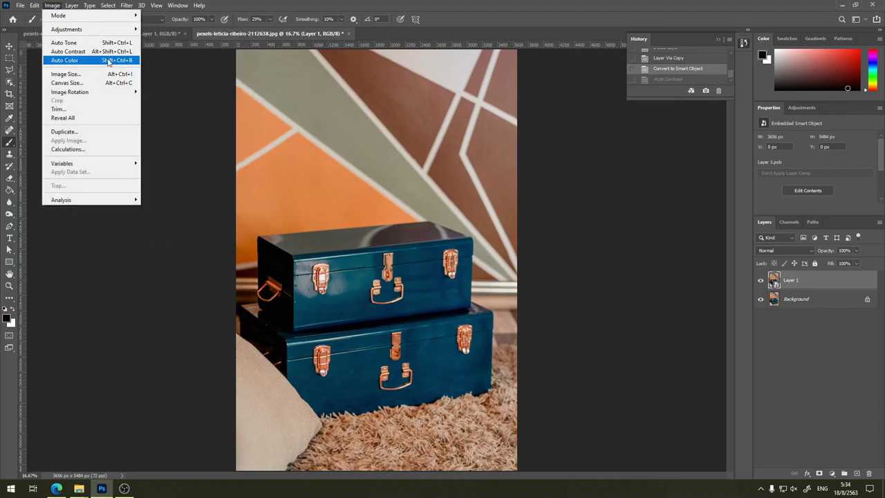
left_click(109, 61)
left_click(668, 71)
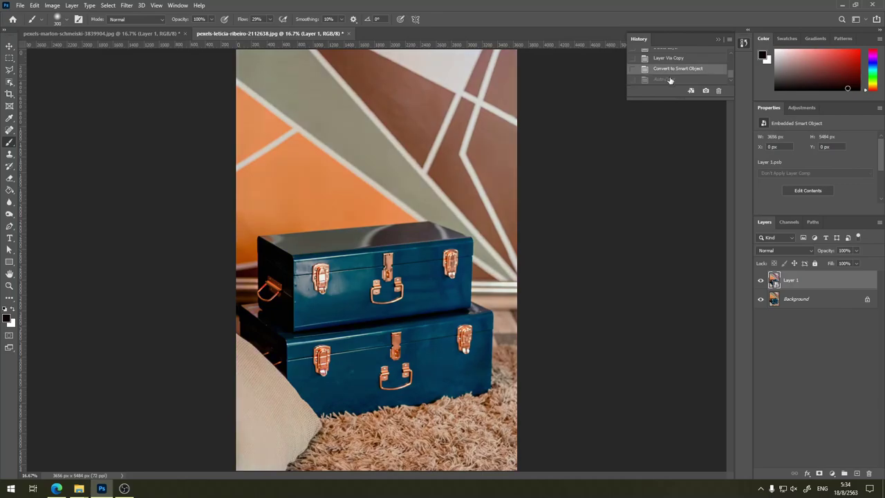
left_click(669, 79)
left_click(55, 7)
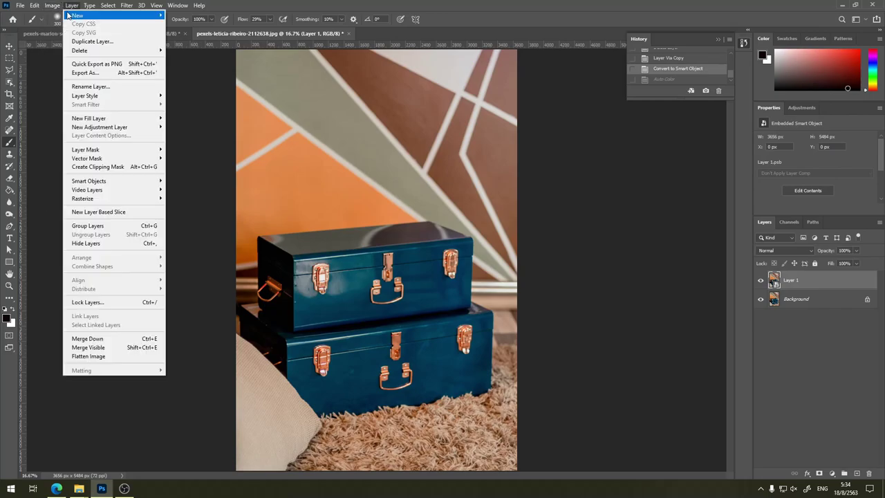
mouse_move(67, 29)
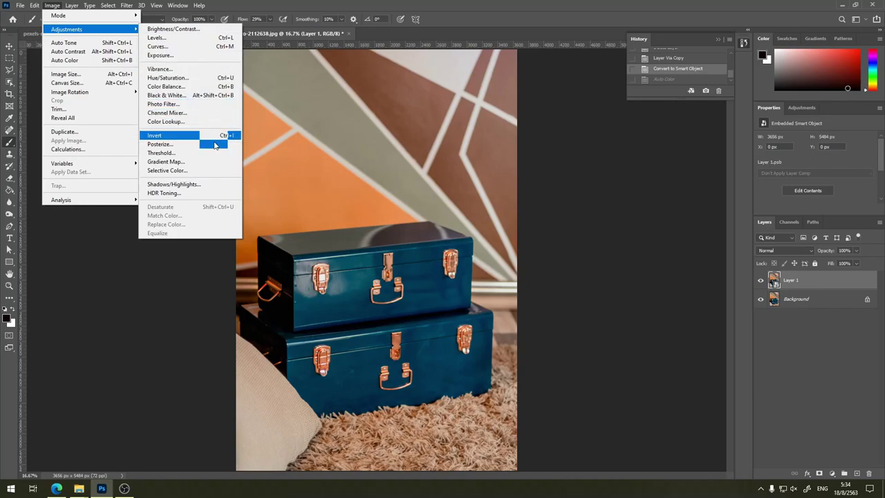
- Add a Brightness/Contrast adjustment layer from the Adjustments panel, then undo it
left_click(803, 105)
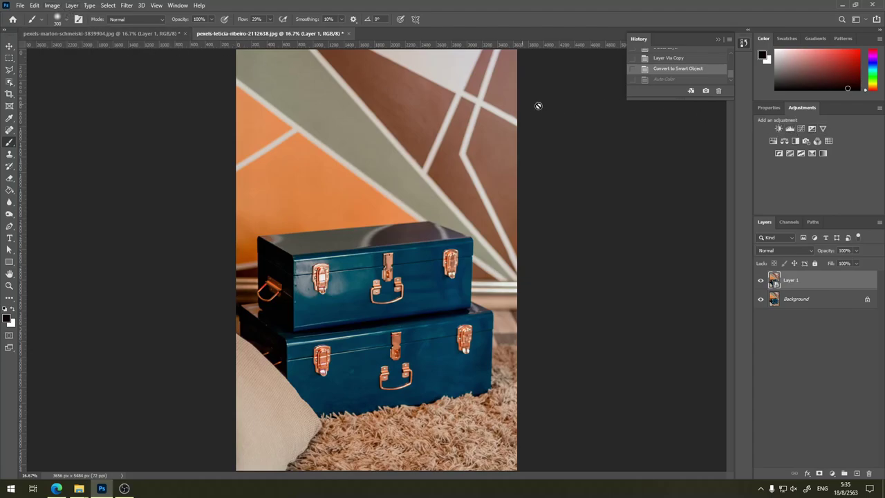
left_click(778, 129)
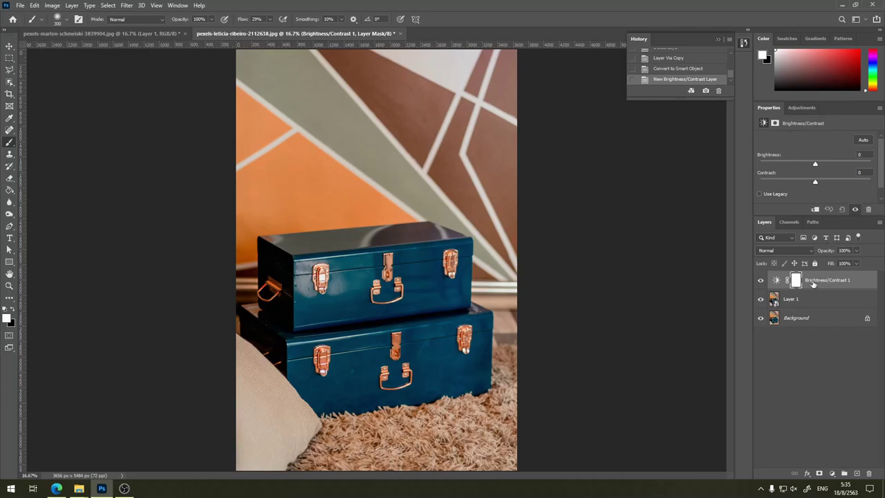
key("ctrl+z")
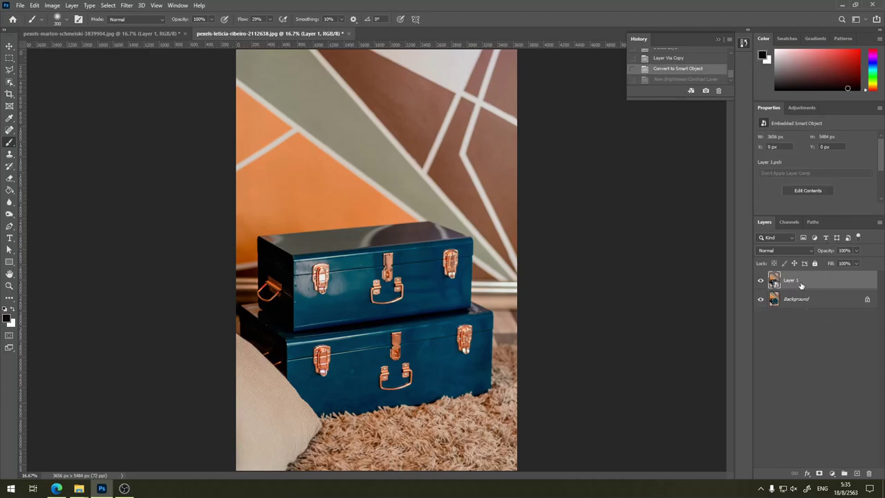
left_click(53, 5)
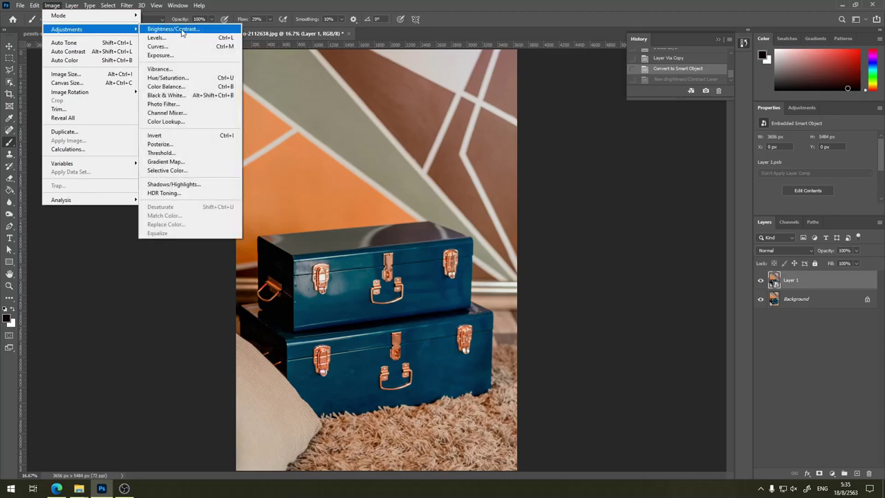
left_click(183, 29)
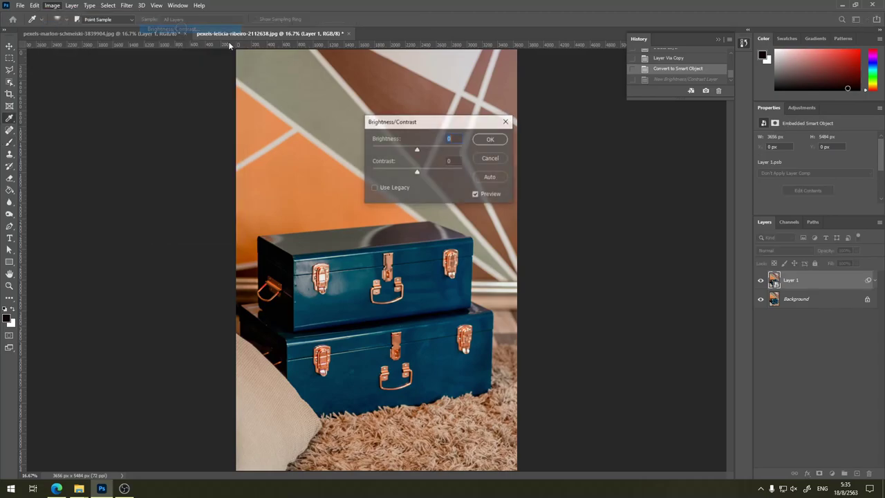
left_click_drag(417, 151, 428, 152)
left_click(490, 138)
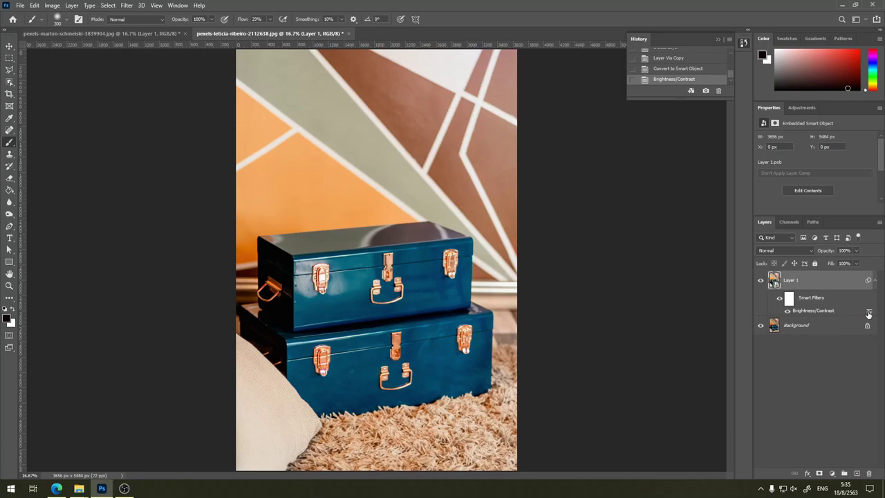
double_click(868, 313)
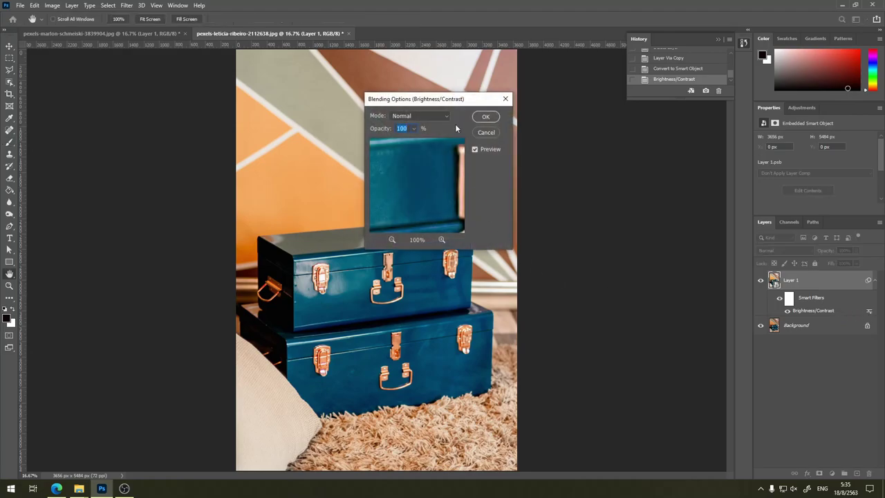
left_click(486, 133)
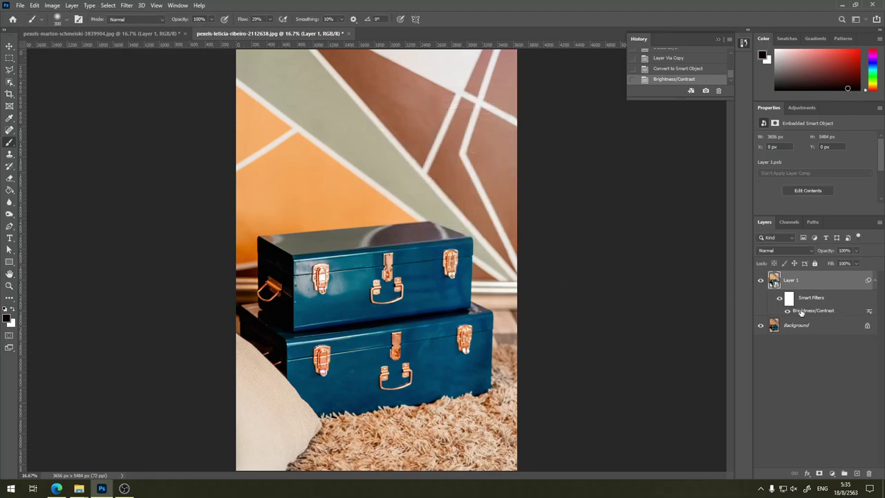
double_click(803, 310)
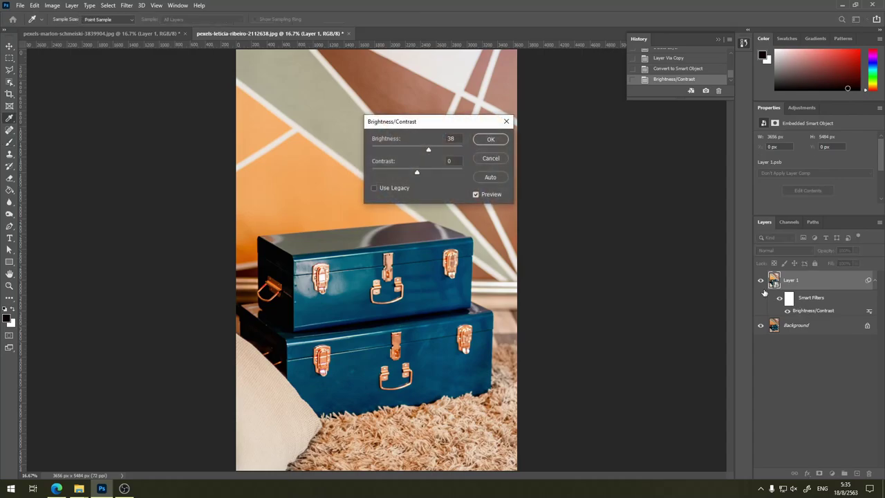
left_click(490, 157)
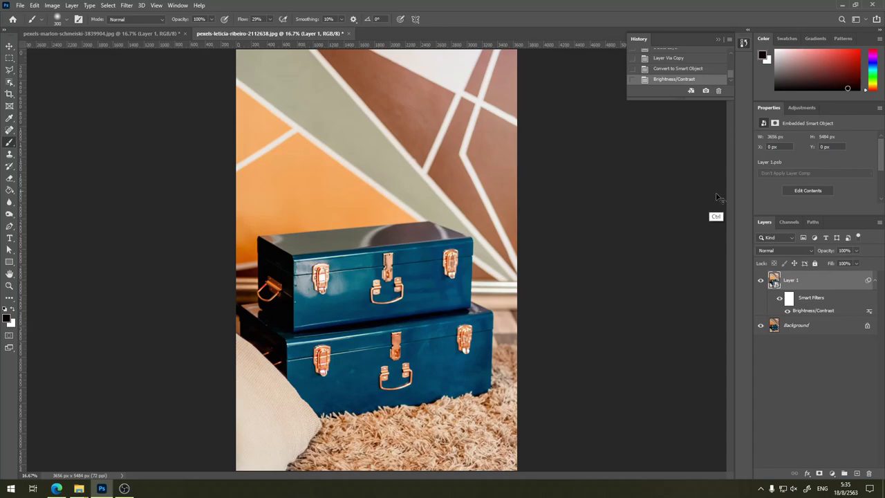
key("ctrl+z")
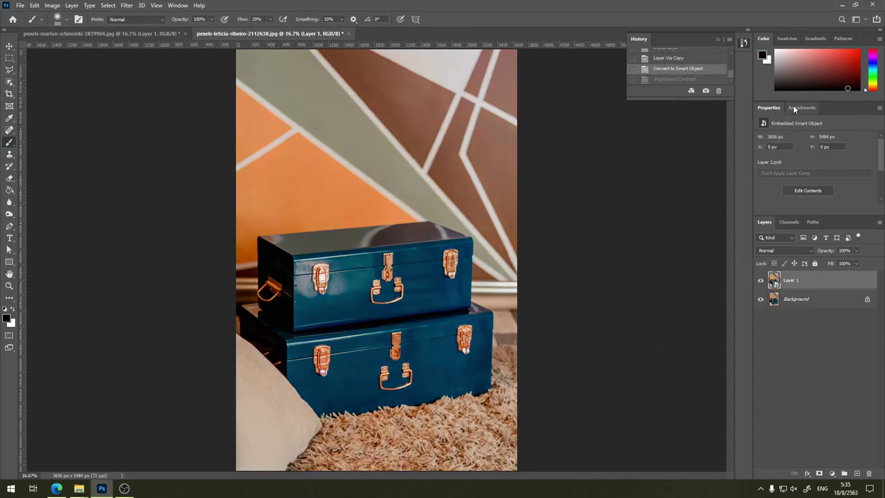
- Add a Levels adjustment layer, then undo it
left_click(794, 108)
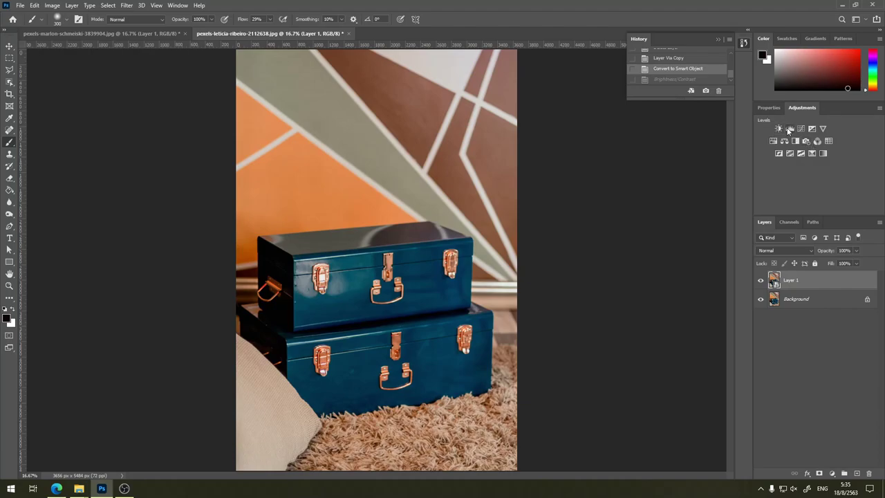
left_click(789, 129)
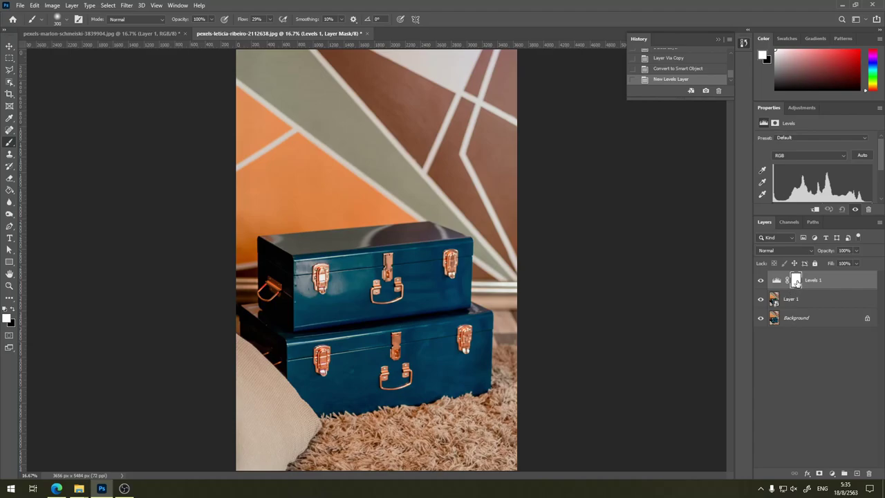
key("ctrl+z")
- Apply and undo a Brightness 50 smart filter, then make the Layers list taller below the adjustments
left_click(54, 9)
mouse_move(66, 29)
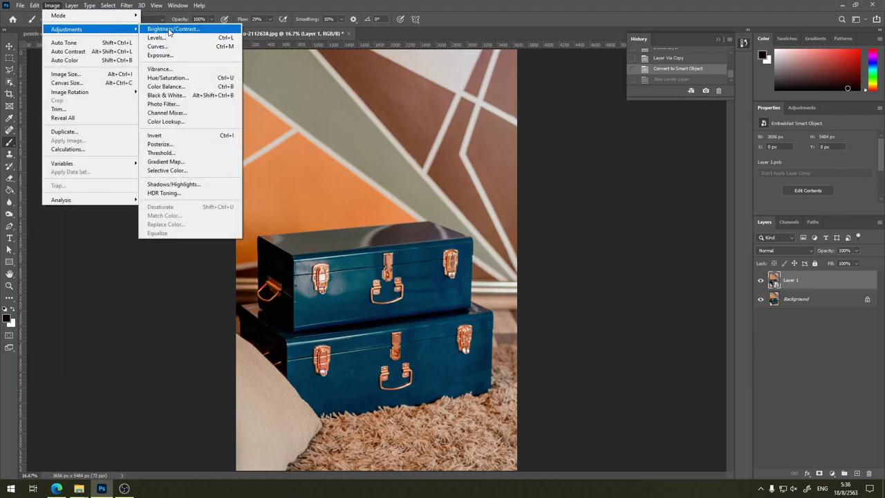
left_click(169, 30)
type("50")
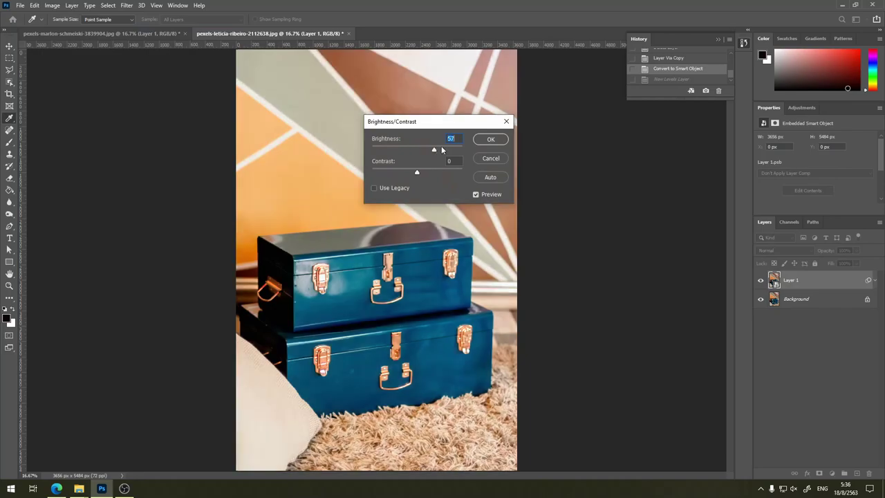
left_click(491, 139)
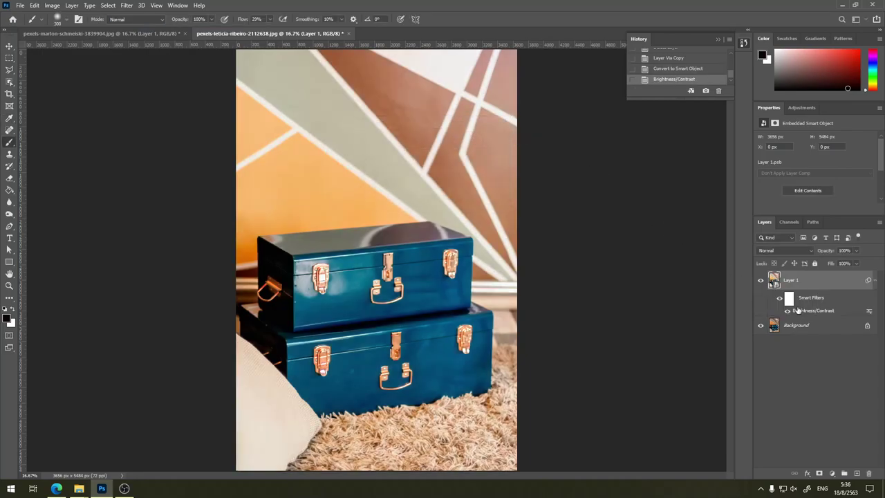
left_click(789, 302)
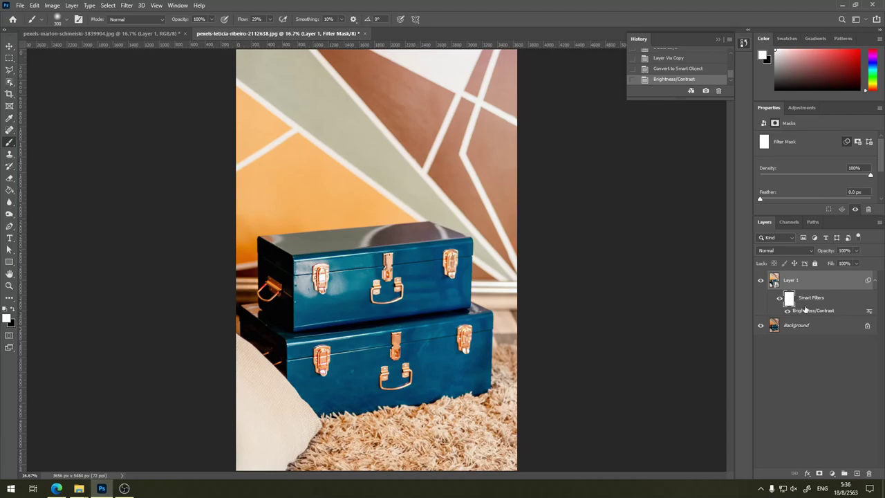
key("ctrl+z")
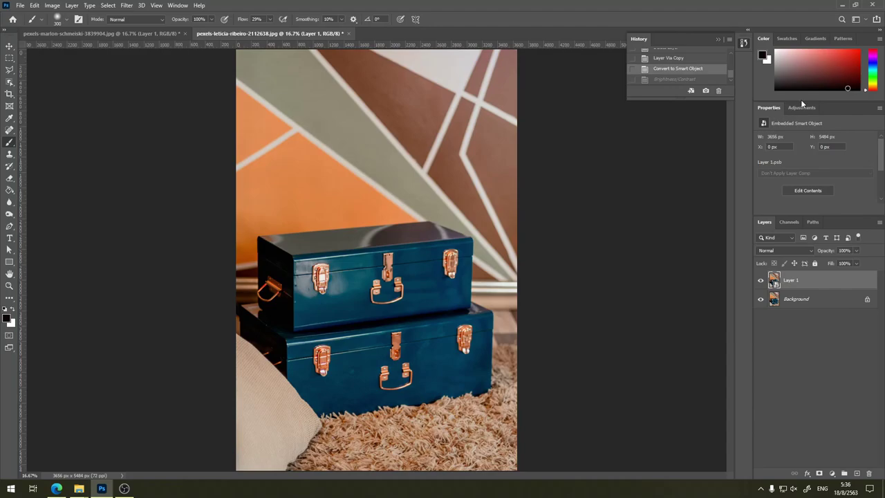
left_click(804, 108)
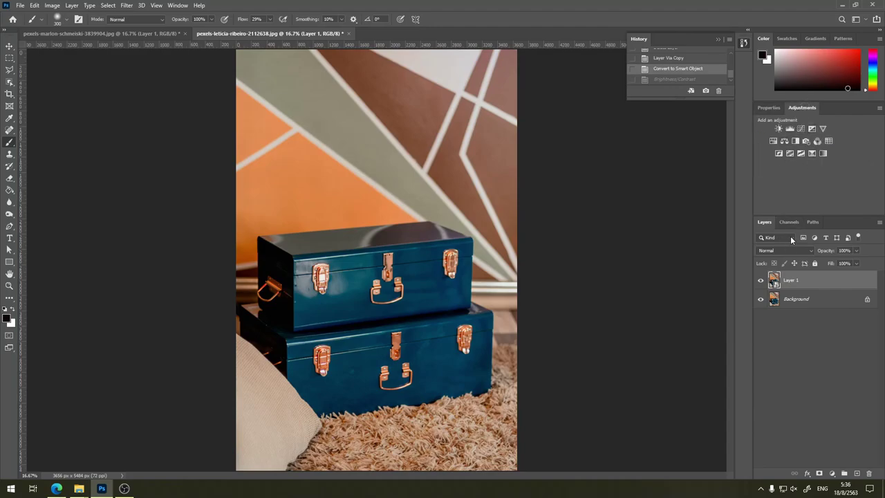
left_click_drag(793, 217, 793, 163)
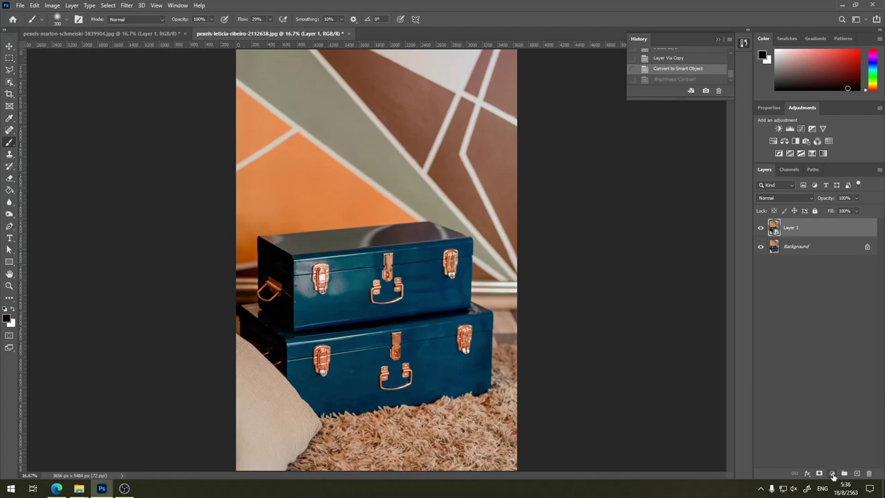
left_click(832, 473)
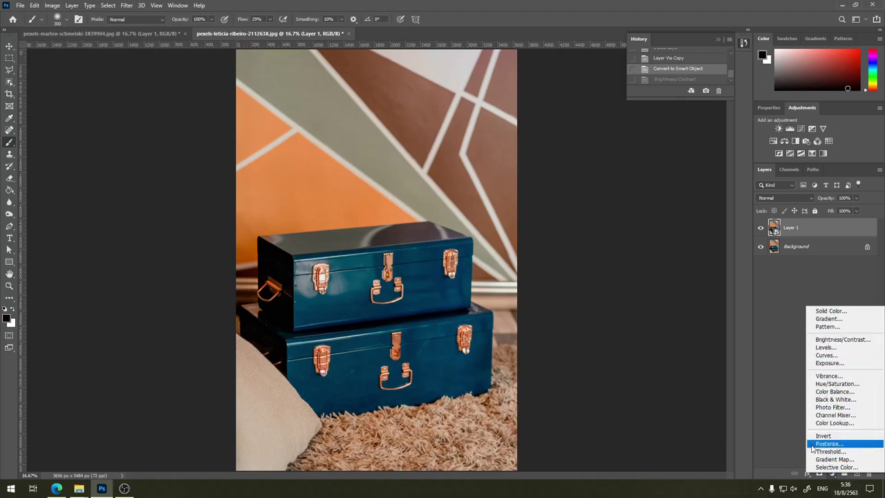
left_click(814, 304)
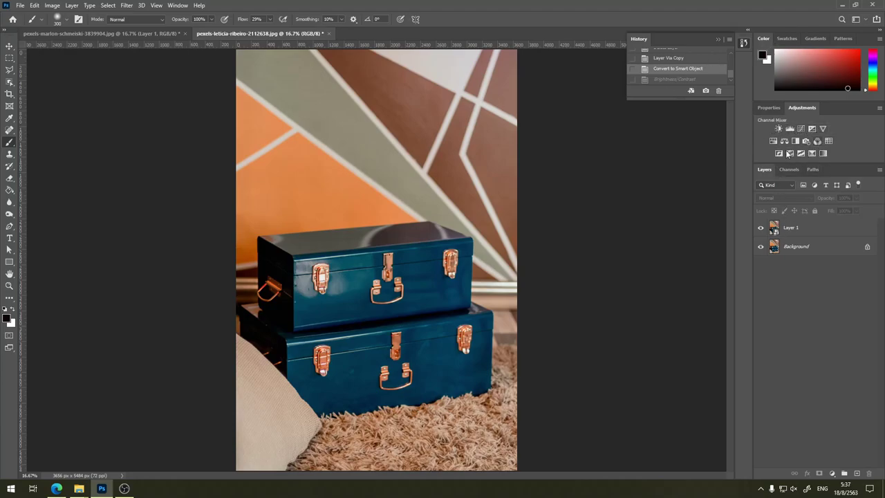
left_click(832, 474)
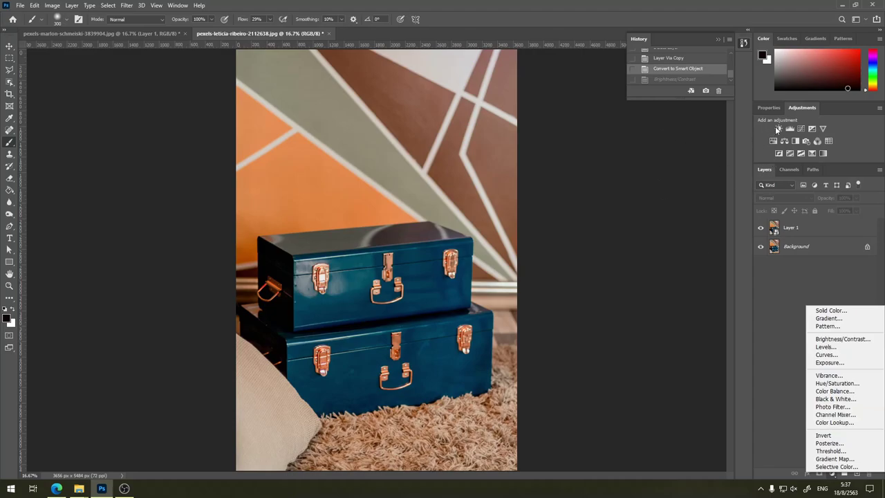
left_click(781, 275)
left_click(791, 231)
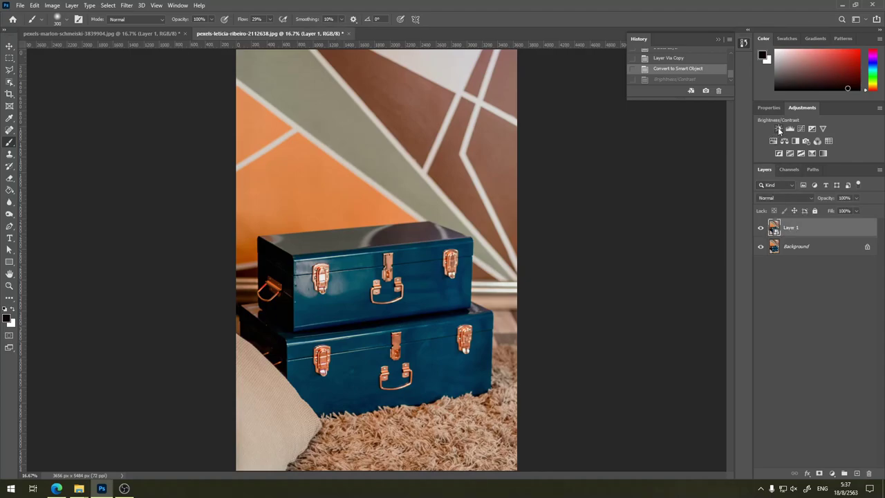
- Add Brightness/Contrast 1, try and undo brightness and contrast changes, then hide the layer
left_click(779, 129)
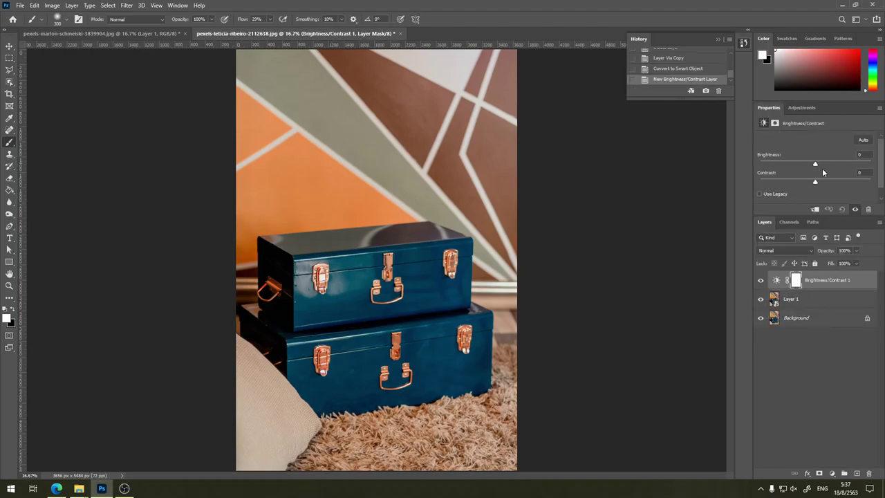
mouse_move(816, 166)
left_mouse_down()
mouse_move(855, 166)
mouse_move(749, 174)
mouse_move(816, 169)
mouse_move(744, 163)
mouse_move(877, 182)
mouse_move(820, 173)
left_mouse_up()
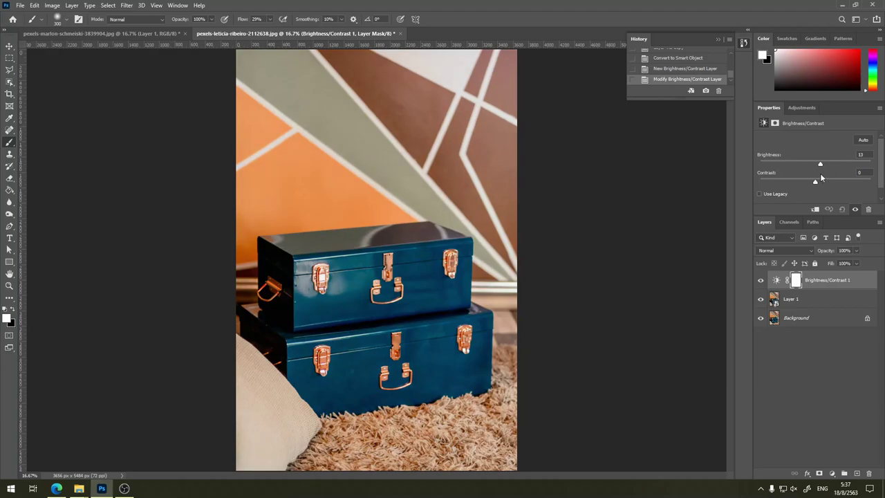
key("ctrl+z")
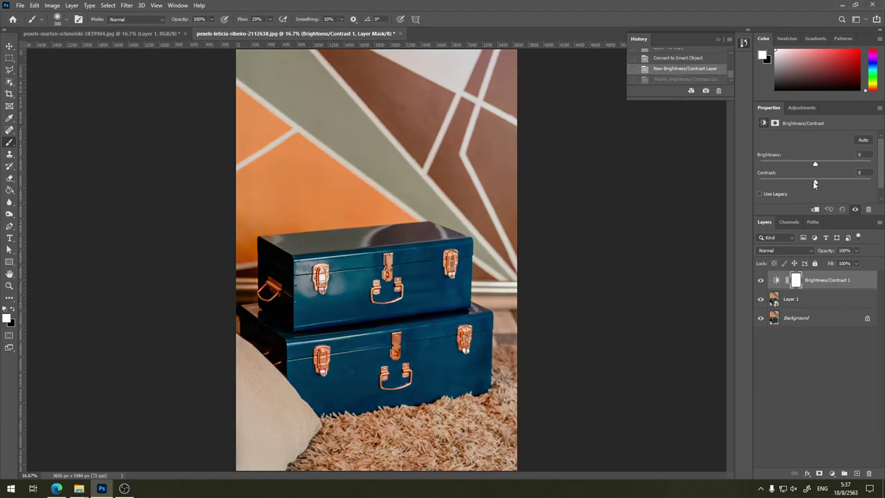
mouse_move(815, 183)
left_mouse_down()
mouse_move(867, 182)
mouse_move(863, 194)
left_mouse_up()
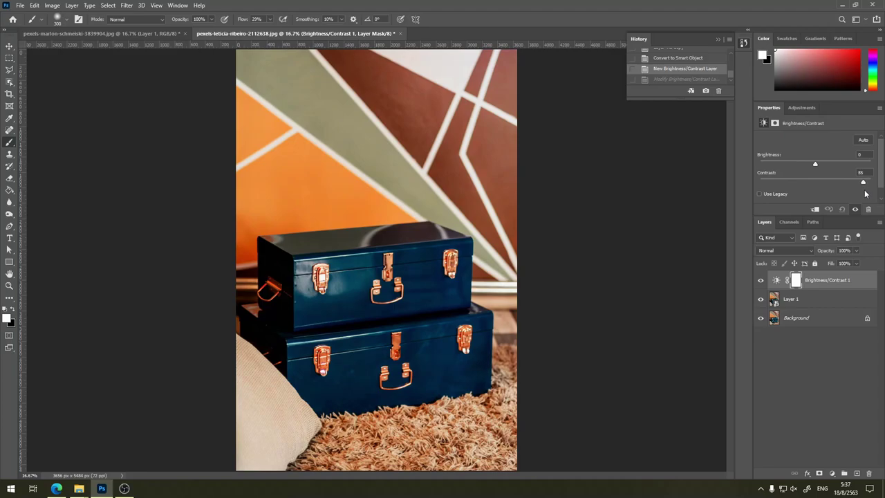
left_click_drag(862, 194, 759, 194)
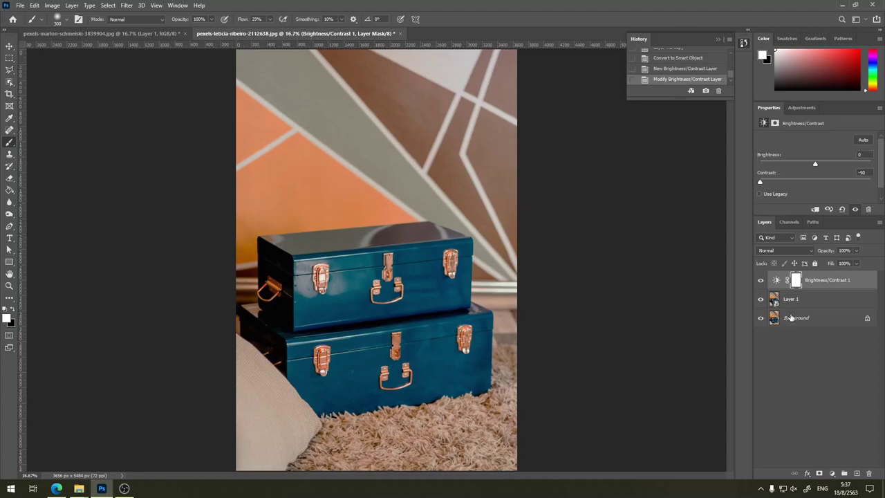
key("ctrl+z")
left_click(760, 280)
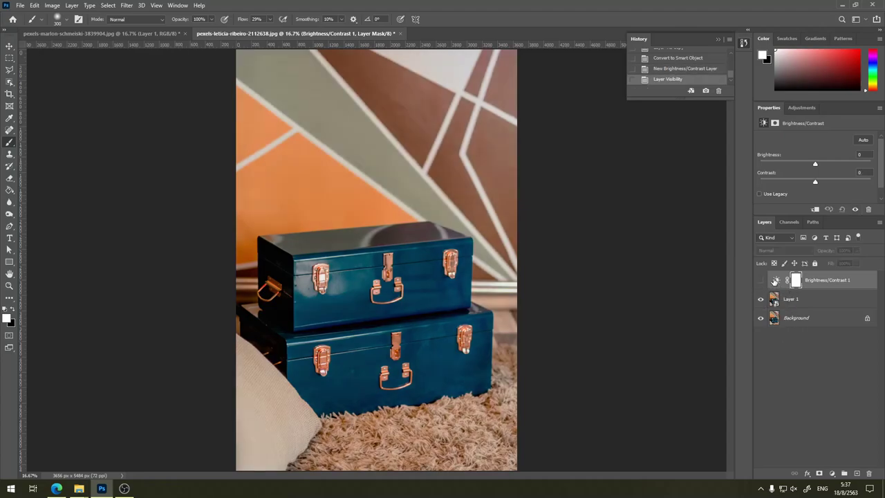
- Add a Levels 1 adjustment layer and enlarge the panels so all its sliders show
left_click(802, 107)
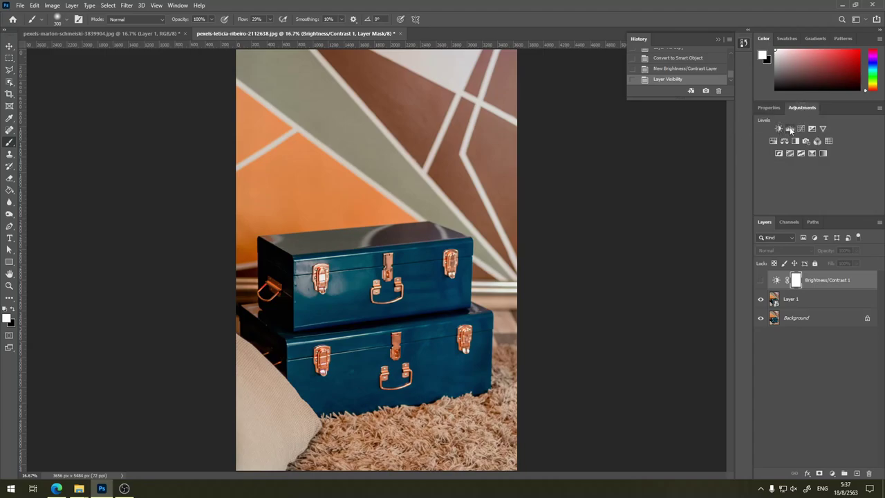
left_click(789, 129)
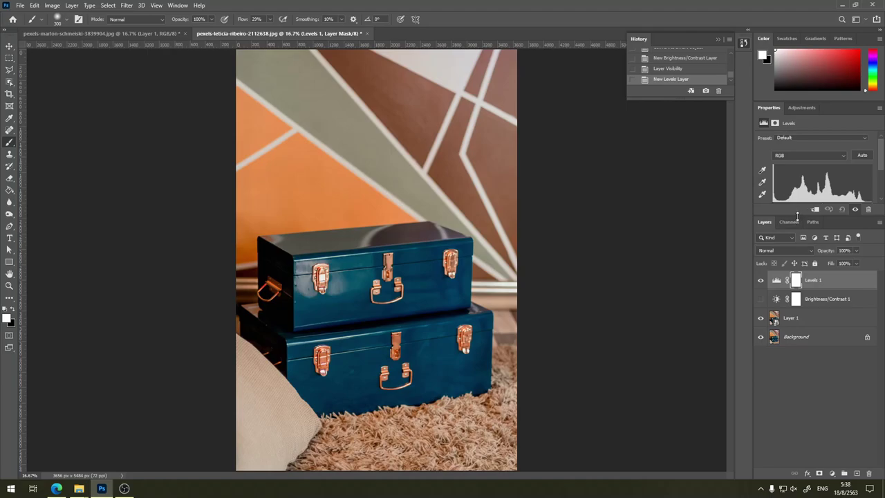
left_click_drag(797, 216, 806, 267)
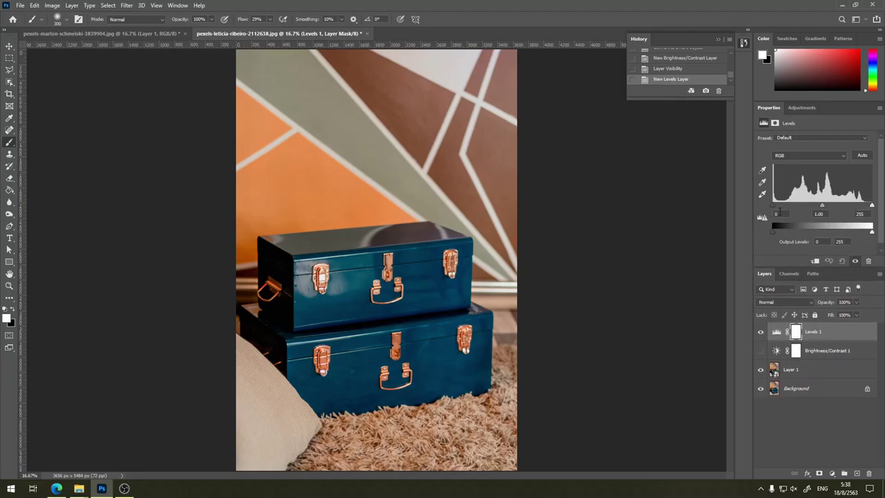
left_click(753, 254)
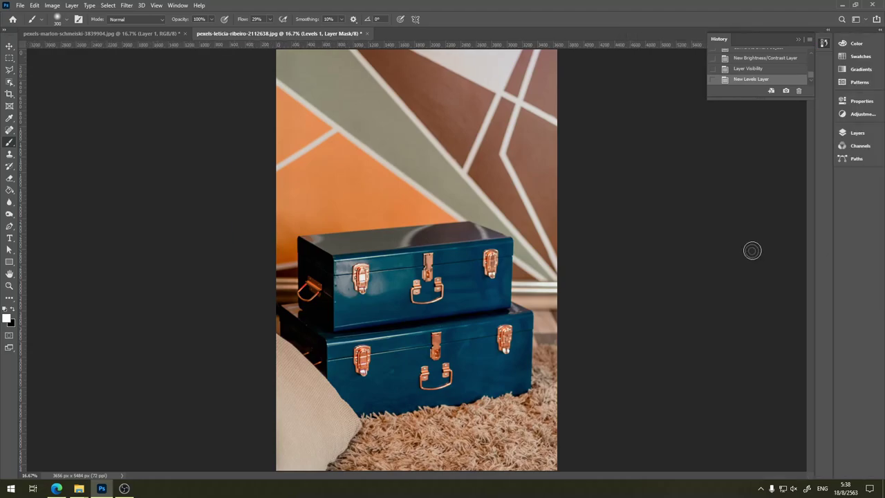
left_click(832, 214)
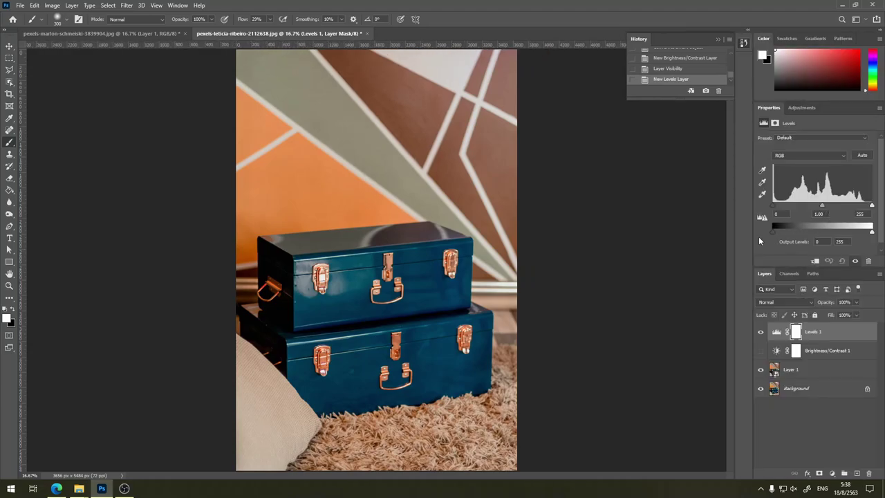
mouse_move(753, 239)
left_mouse_down()
mouse_move(675, 257)
mouse_move(691, 257)
left_mouse_up()
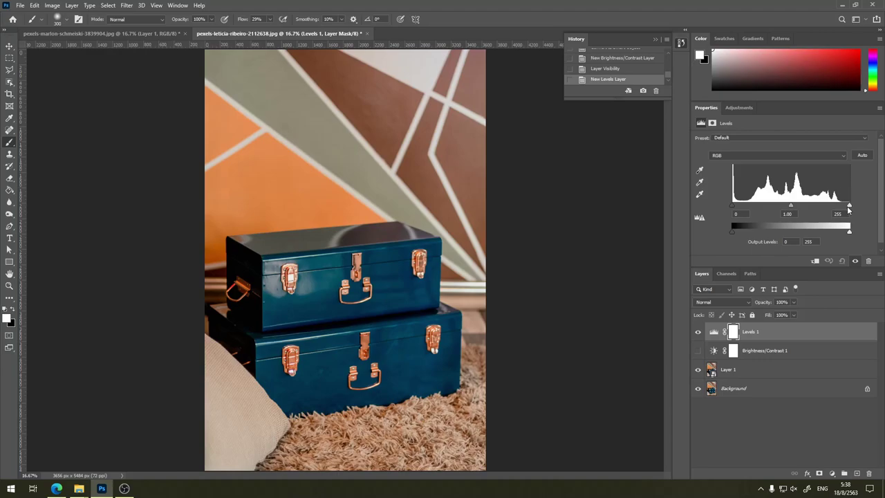
left_click_drag(850, 207, 762, 213)
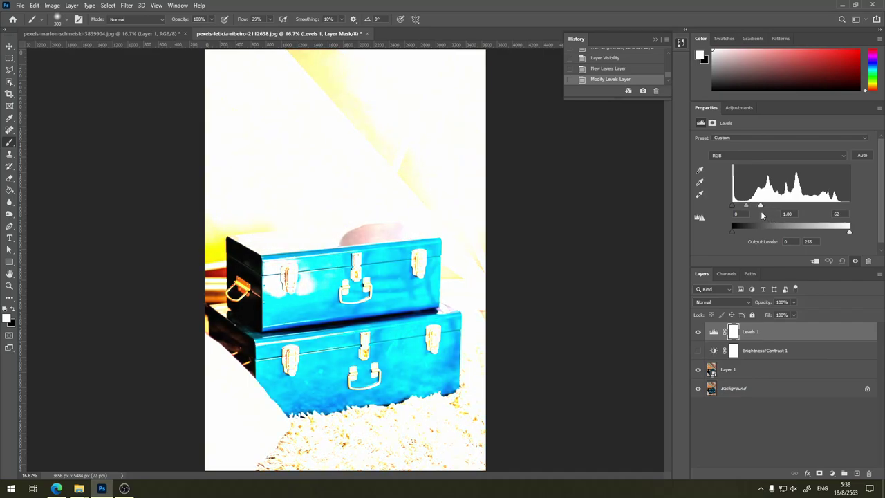
key("ctrl+z")
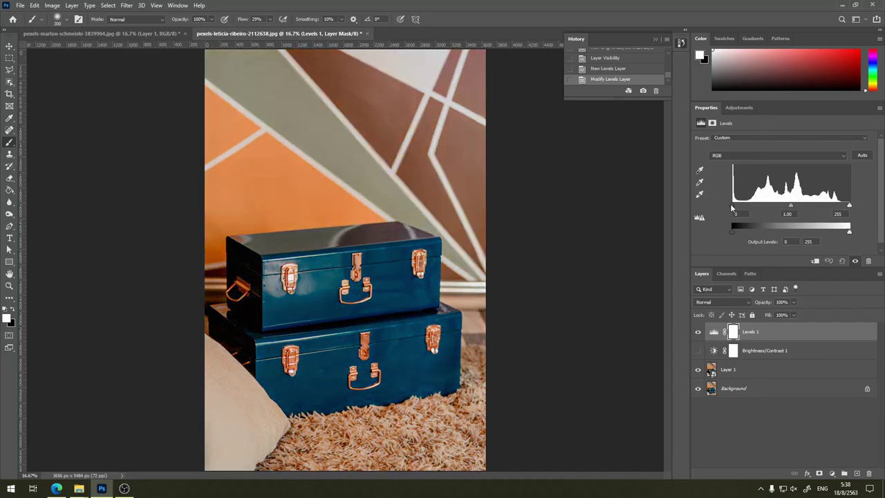
left_click_drag(732, 205, 773, 205)
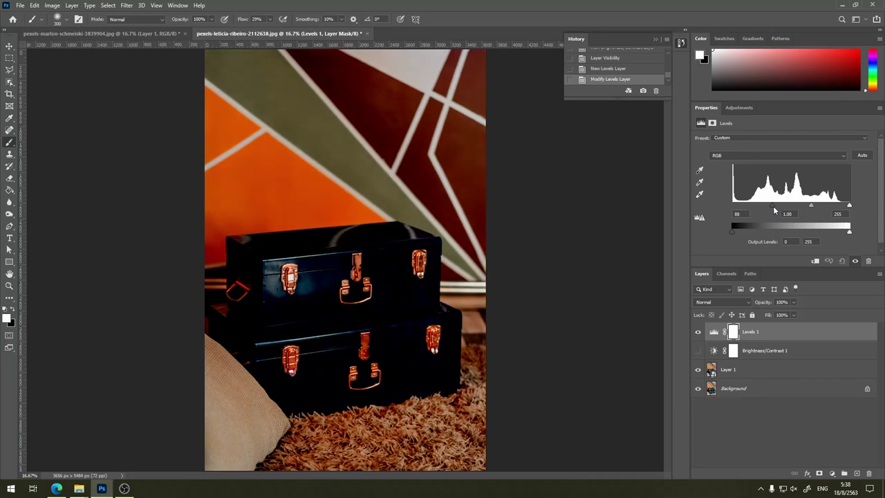
key("ctrl+z")
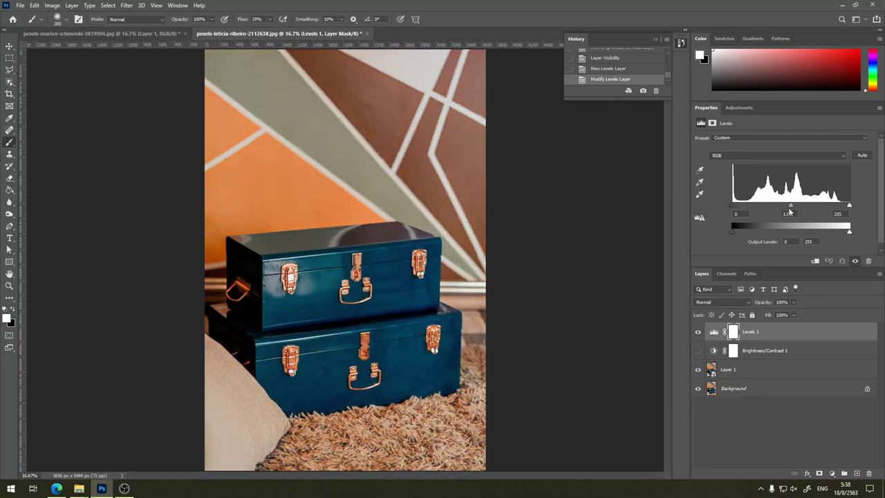
mouse_move(791, 206)
left_mouse_down()
mouse_move(830, 208)
mouse_move(778, 218)
left_mouse_up()
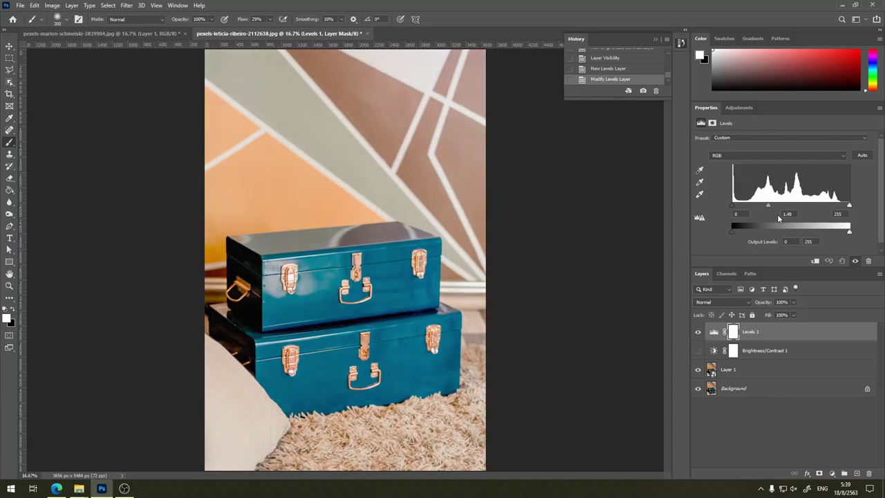
key("ctrl+z")
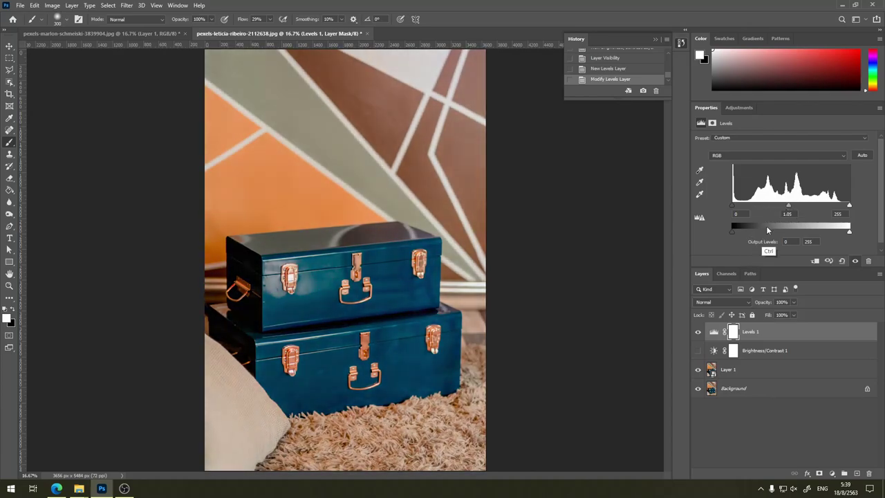
key("ctrl+z")
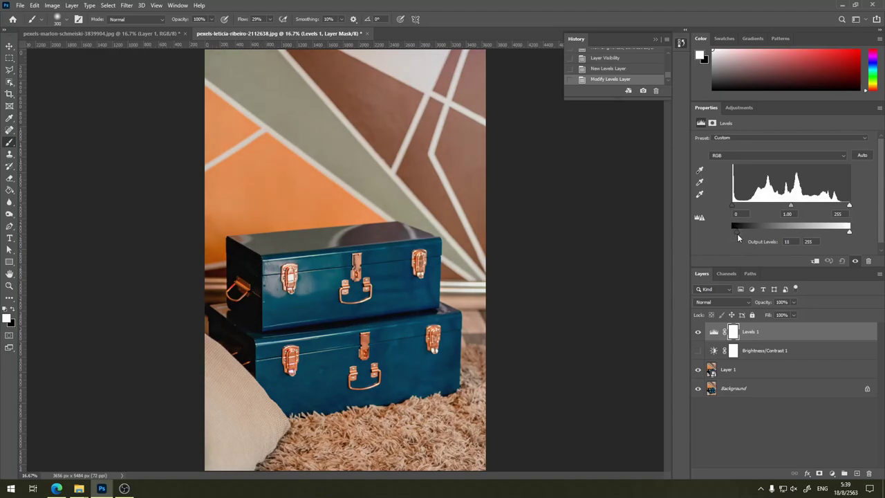
left_click_drag(736, 234, 752, 234)
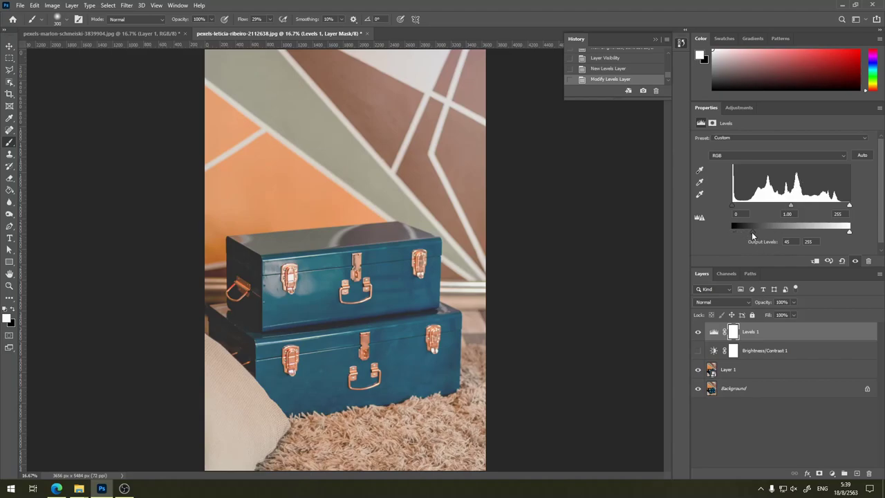
mouse_move(753, 234)
left_mouse_down()
mouse_move(730, 231)
mouse_move(759, 233)
left_mouse_up()
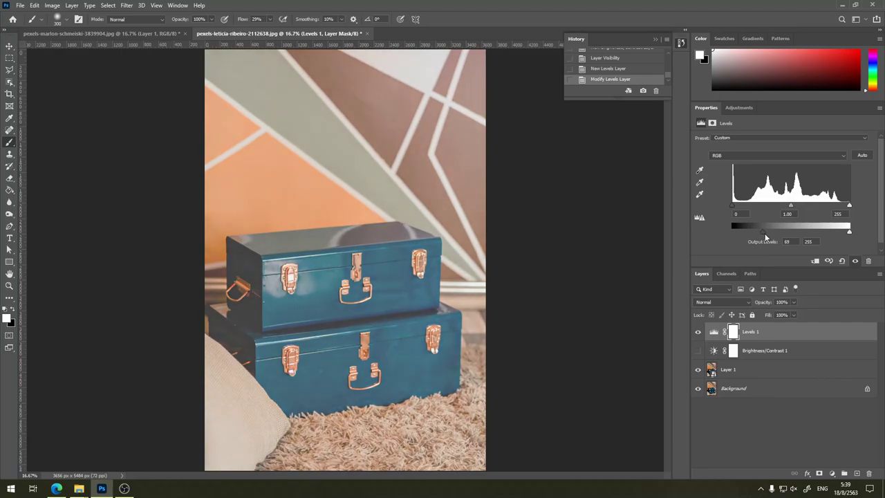
left_click_drag(760, 233, 733, 232)
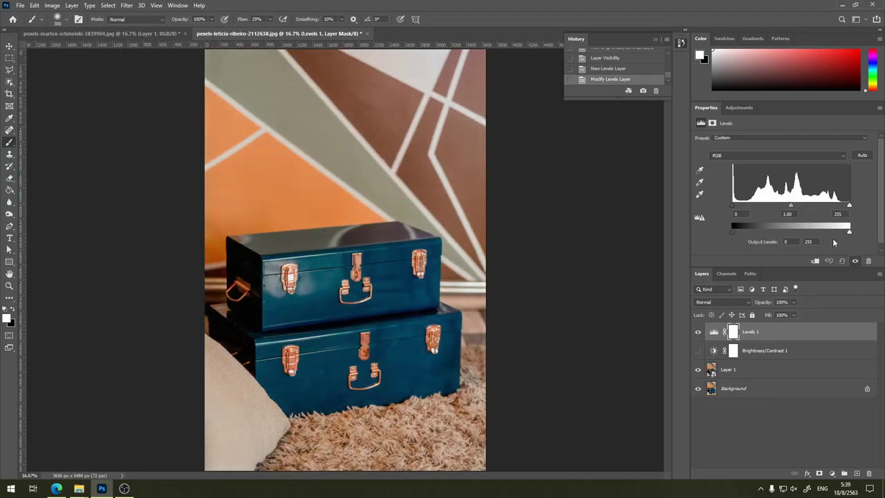
mouse_move(849, 231)
left_mouse_down()
mouse_move(813, 230)
mouse_move(850, 231)
left_mouse_up()
- Sample the black point from the dark suitcase side and a neutral grey point to remove the cast
left_click(700, 172)
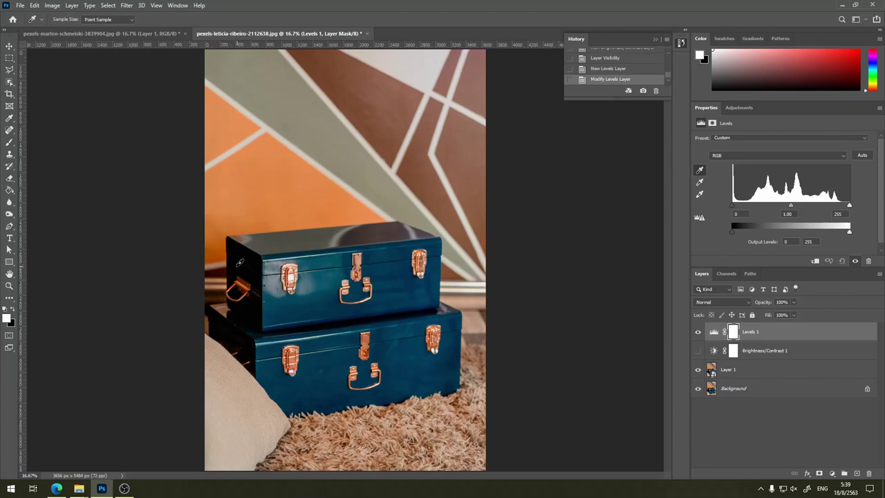
left_click(239, 263)
left_click(699, 181)
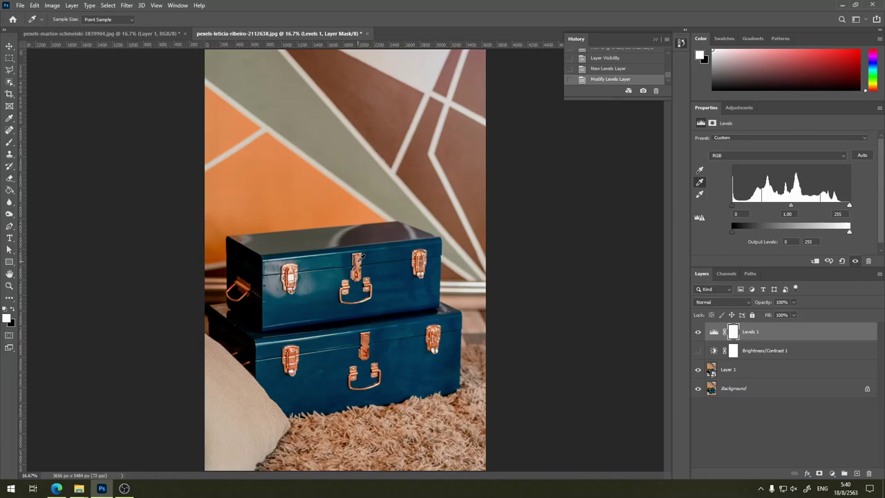
left_click(417, 210)
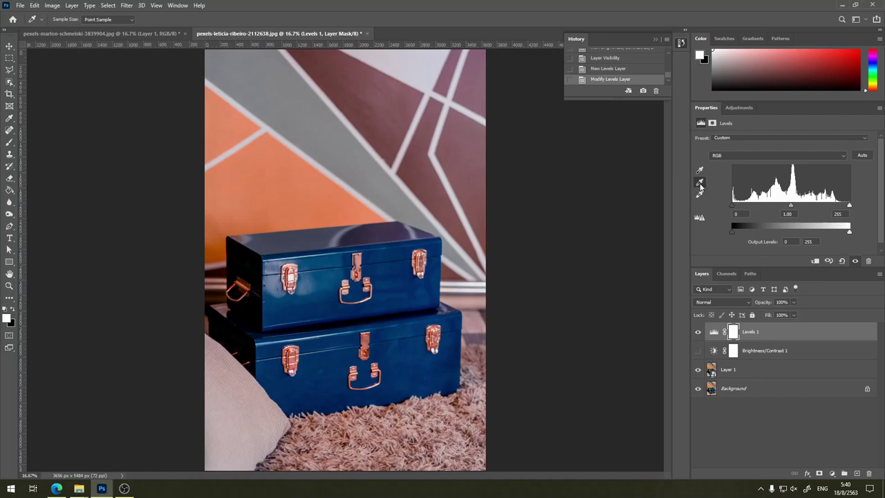
left_click(700, 183)
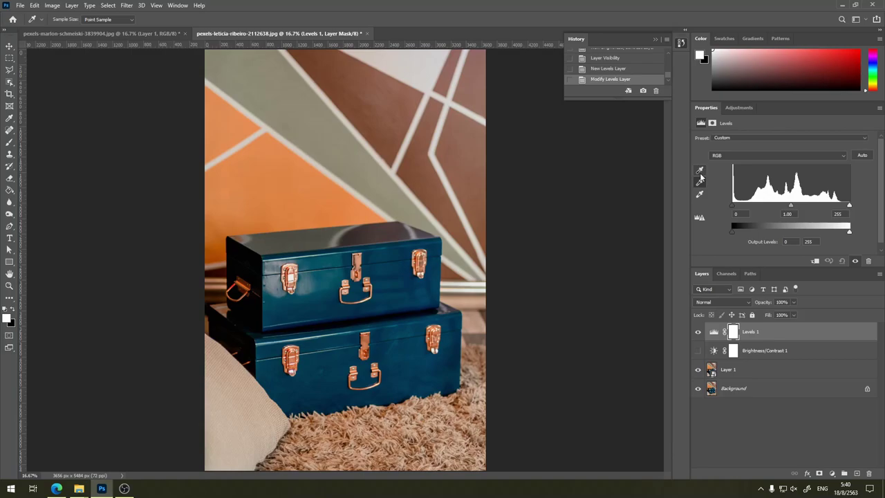
left_click(700, 179)
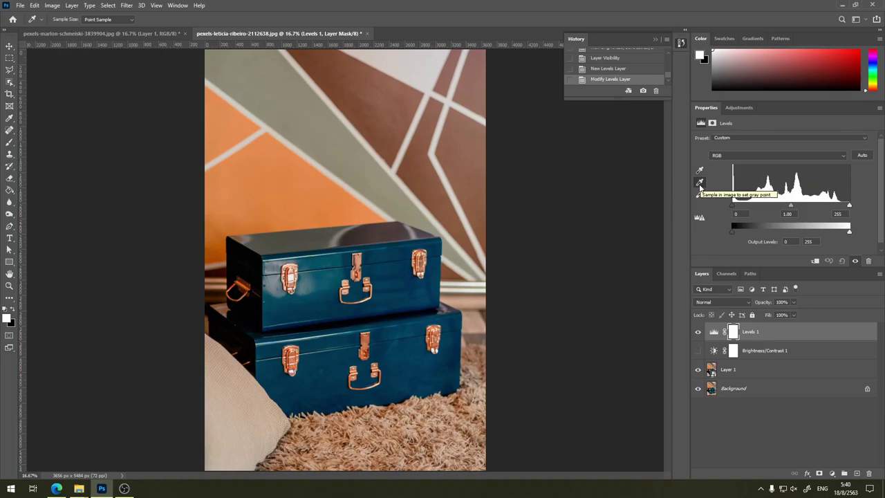
left_click(699, 184)
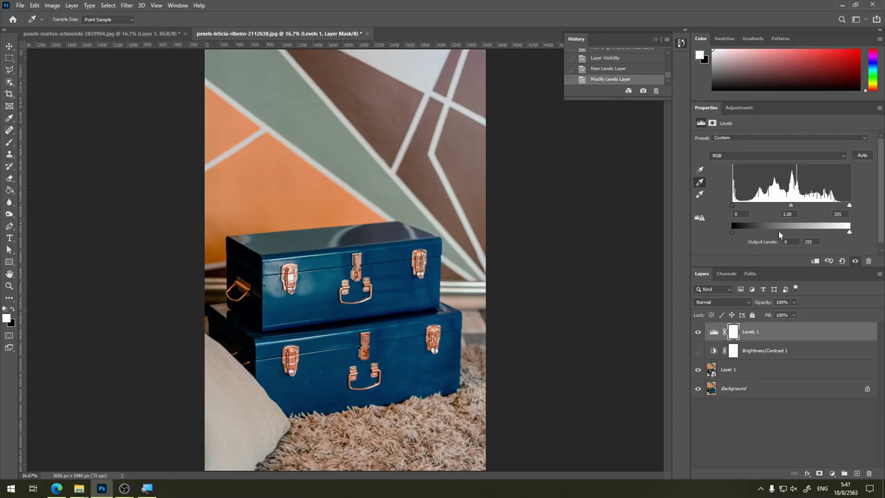
- Resample Levels points: black from the suitcase handle, white from the wall stripe, grey from the rug
left_click(700, 171)
left_click(230, 305)
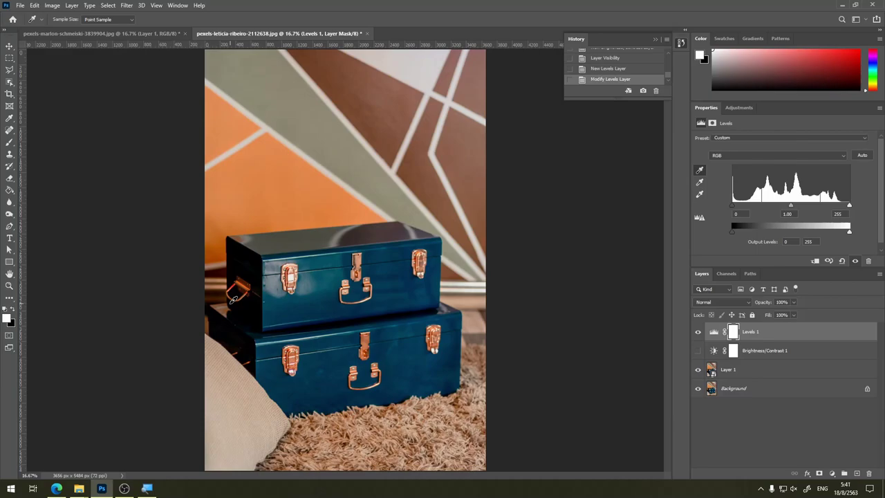
left_click(699, 194)
left_click(424, 62)
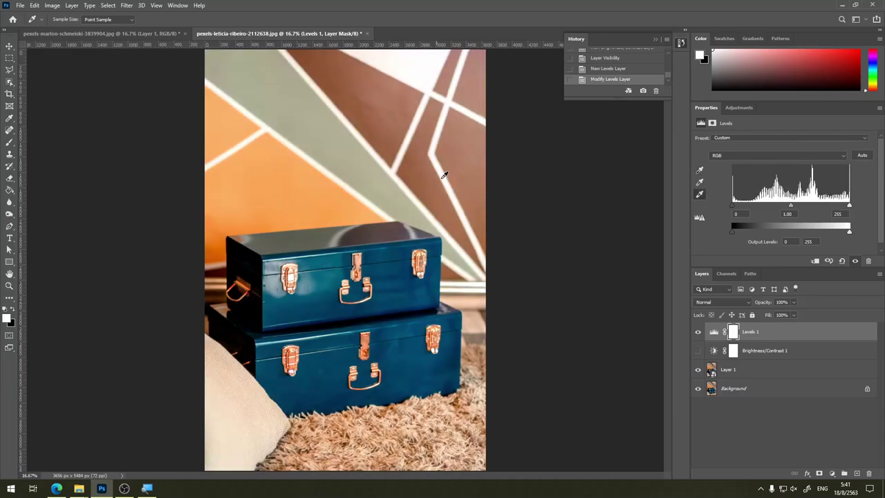
left_click(699, 182)
left_click(476, 335)
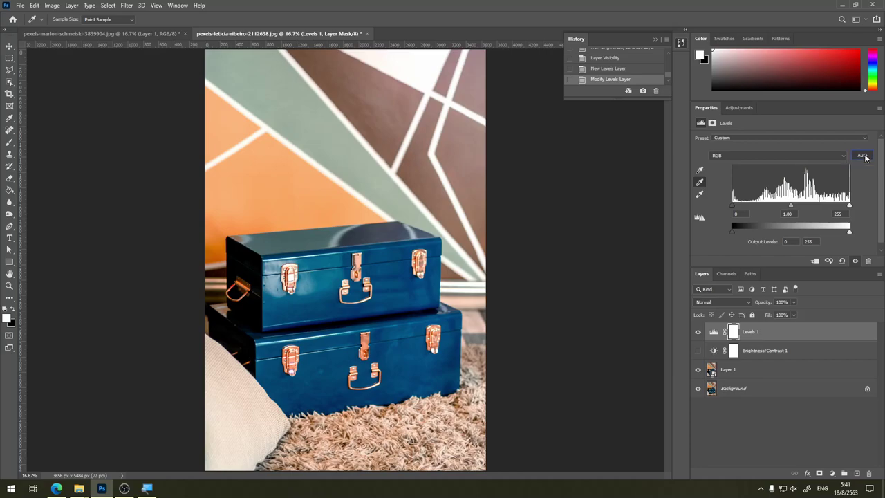
- Try Auto levels correction, reset Levels to neutral, and bring up Auto Color Correction Options
left_click(862, 155)
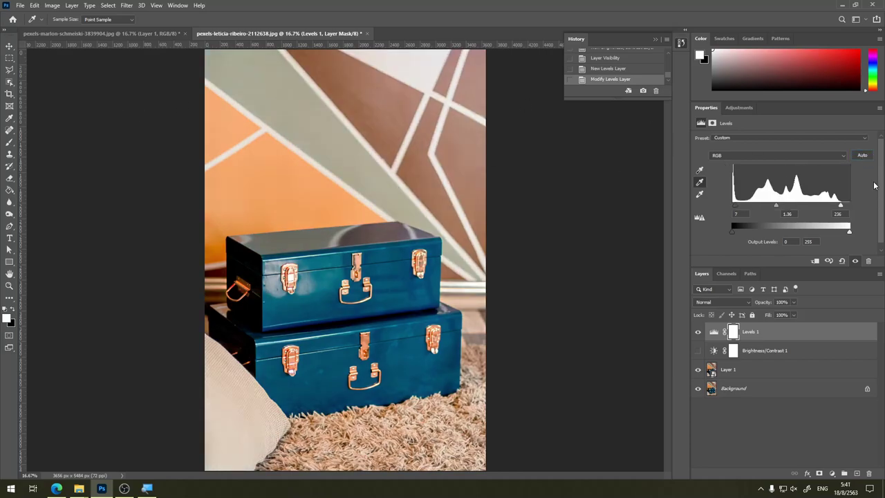
left_click(392, 151)
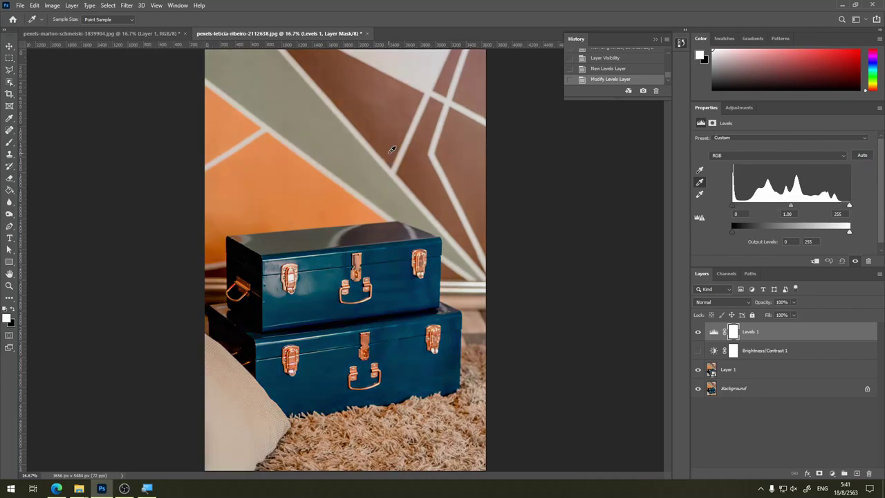
left_click(861, 155)
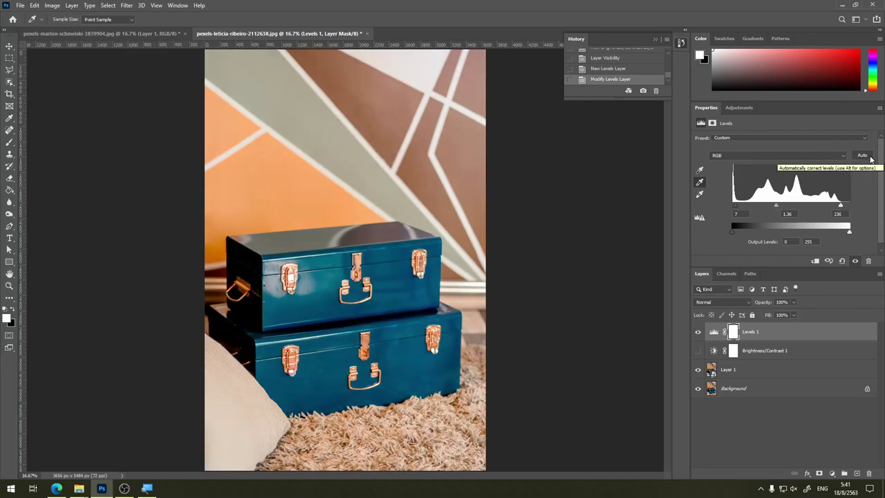
left_click(867, 157)
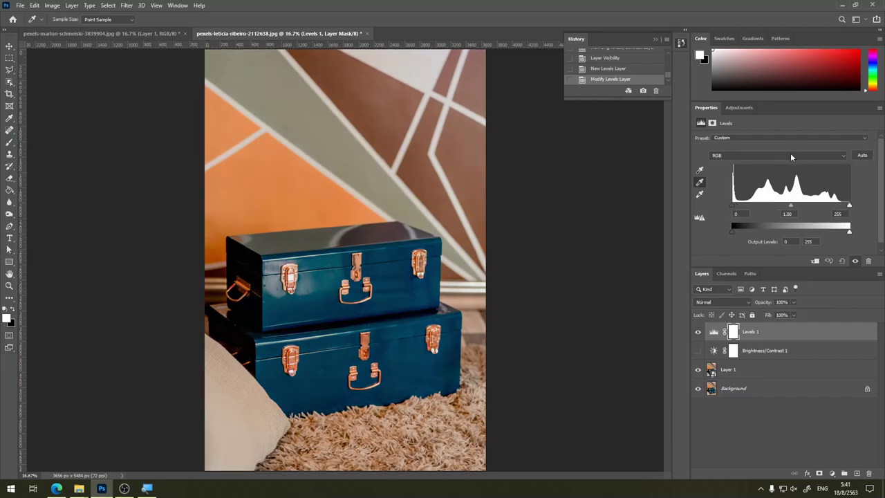
left_click(863, 156, "alt")
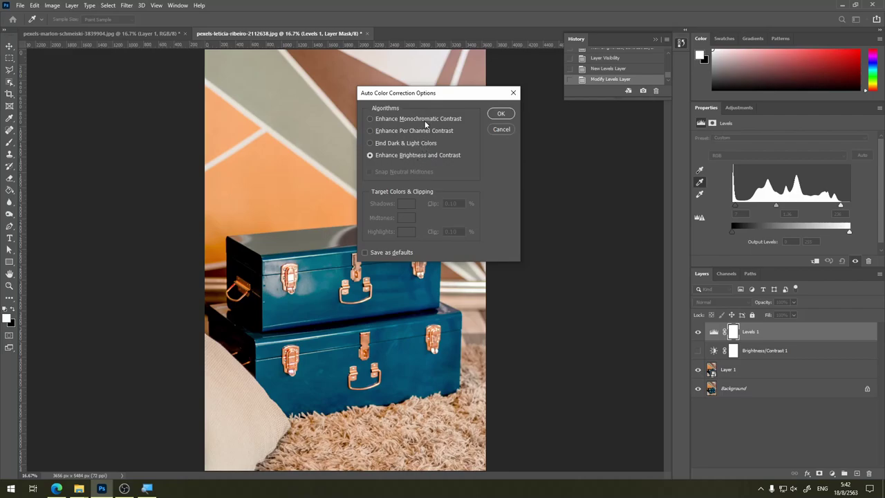
- Preview Monochromatic, Per Channel, Find Dark & Light, and Brightness/Contrast algorithms, then cancel
left_click(389, 121)
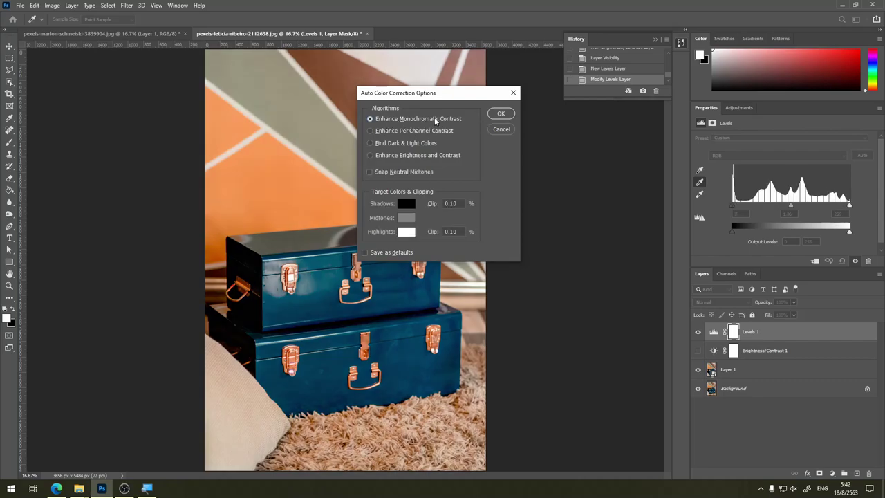
left_click(408, 133)
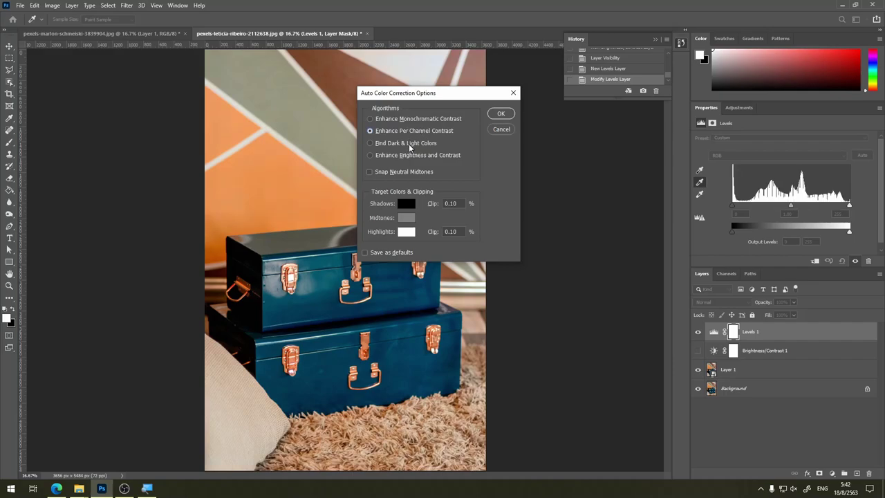
left_click(409, 144)
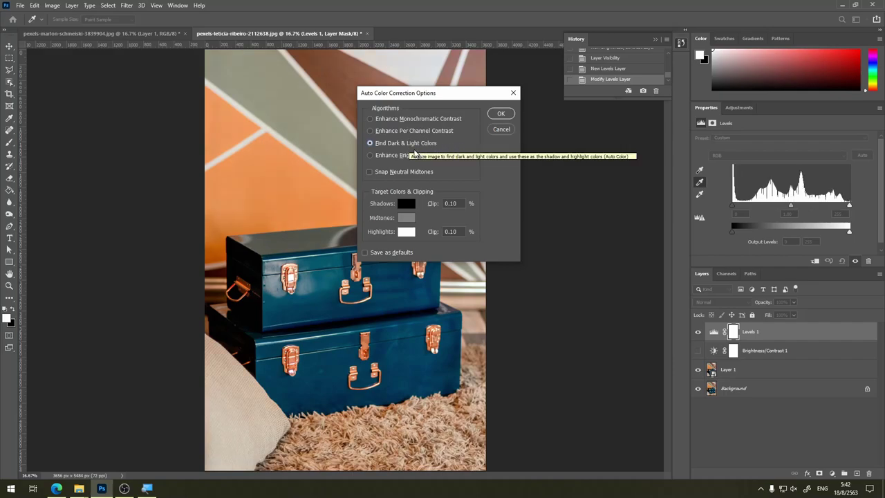
left_click(408, 156)
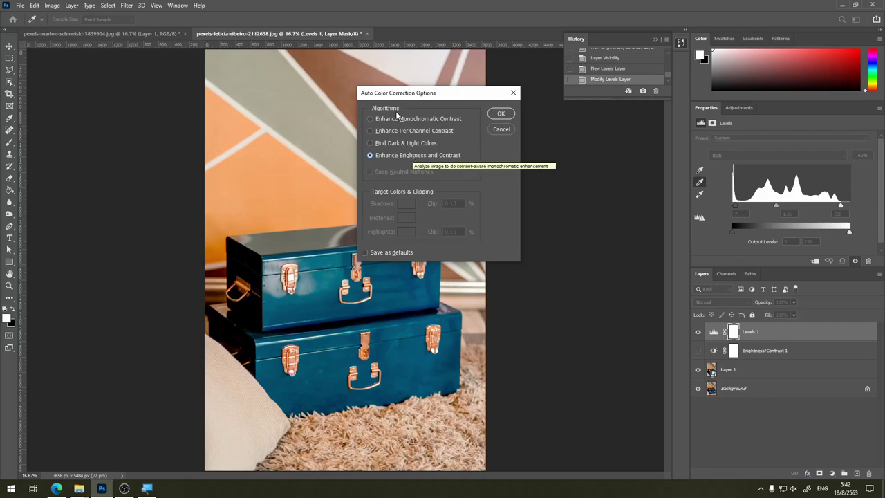
left_click(393, 144)
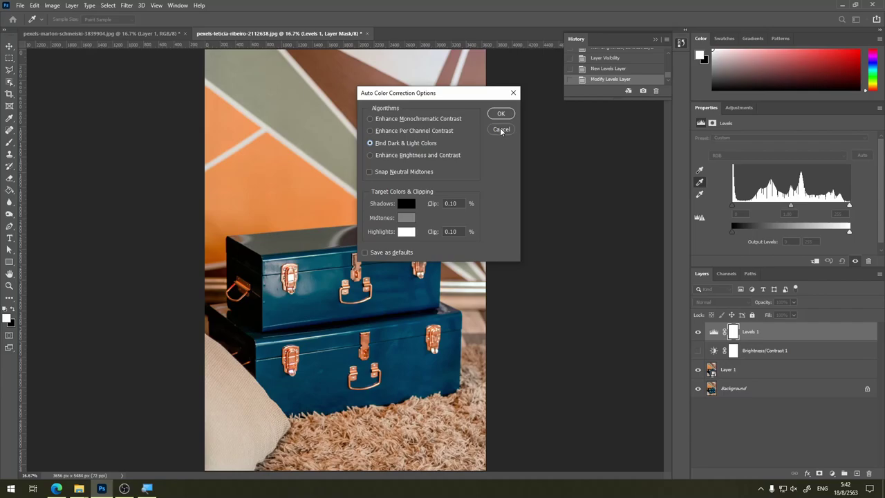
left_click(501, 130)
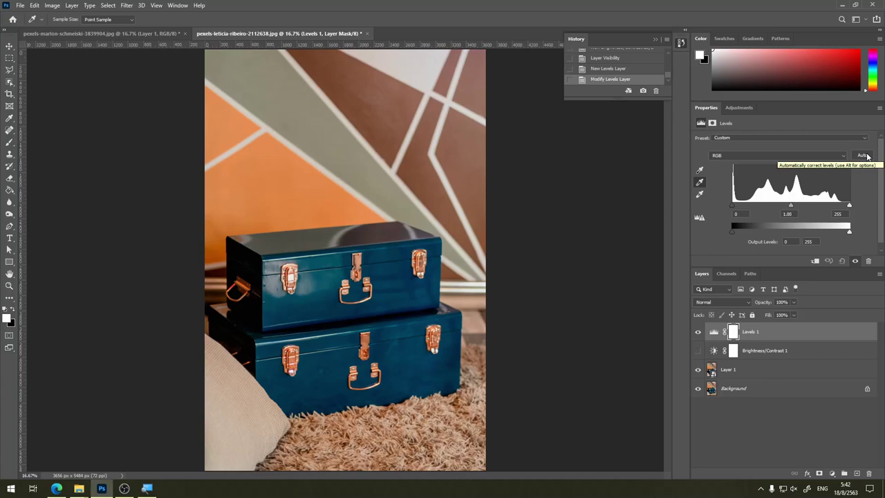
- Shift the Green channel midtones, reset them to 1.00, and return to the RGB channel
left_click(760, 156)
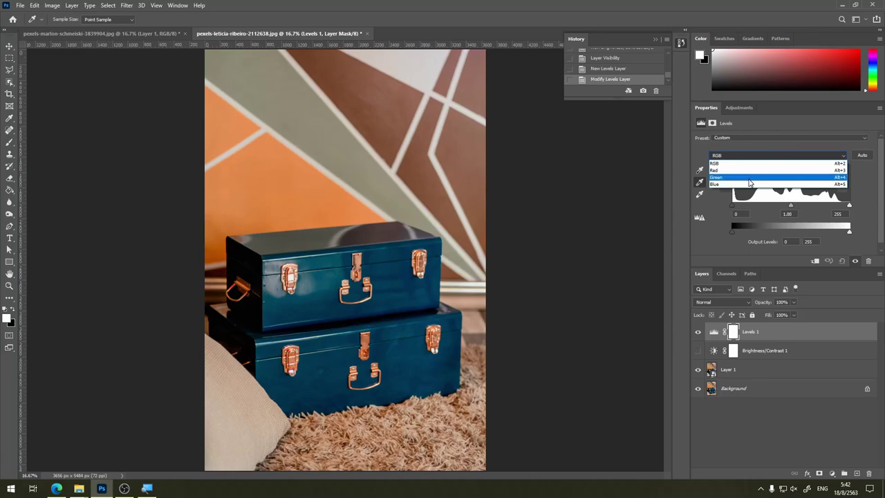
left_click(748, 181)
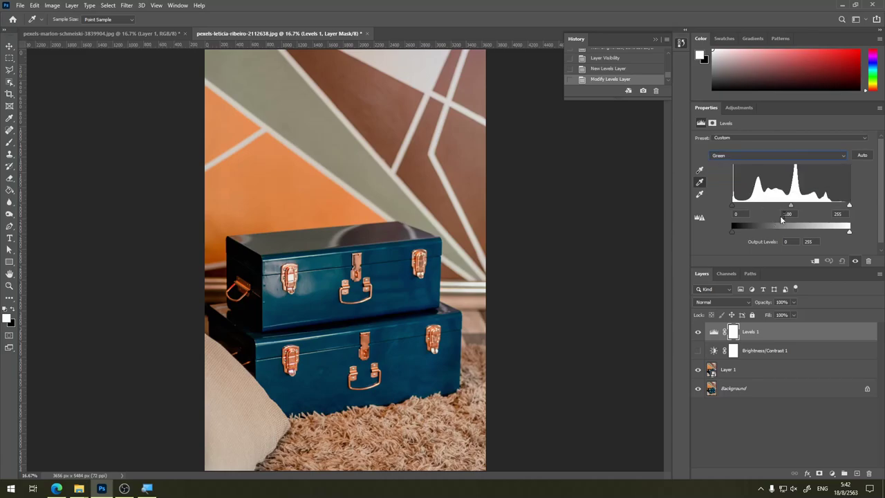
mouse_move(792, 207)
left_mouse_down()
mouse_move(829, 209)
mouse_move(708, 202)
mouse_move(830, 208)
left_mouse_up()
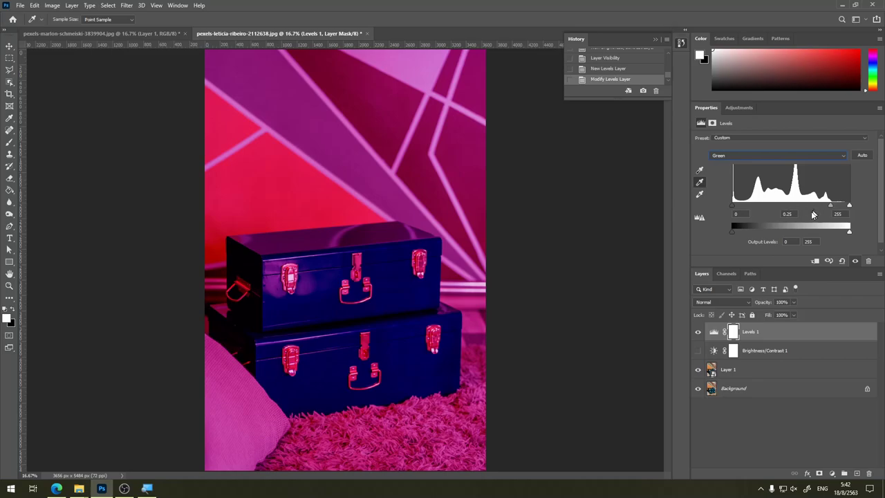
left_click(842, 260)
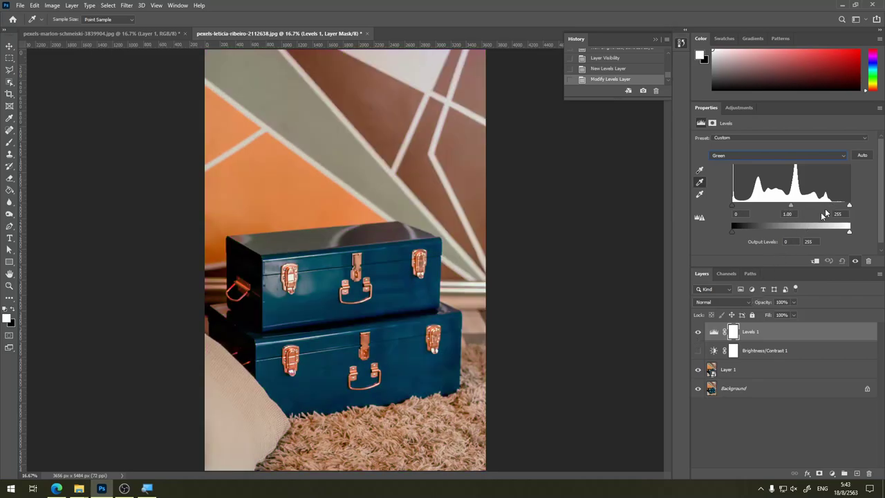
left_click(802, 155)
left_click(795, 163)
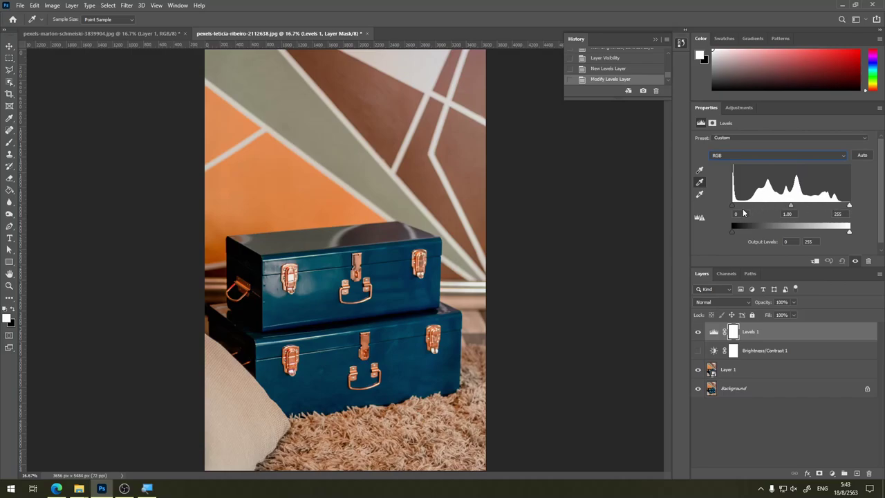
- Test the black input slider, then hide the Levels 1 layer
left_click_drag(734, 208, 714, 213)
left_click(696, 334)
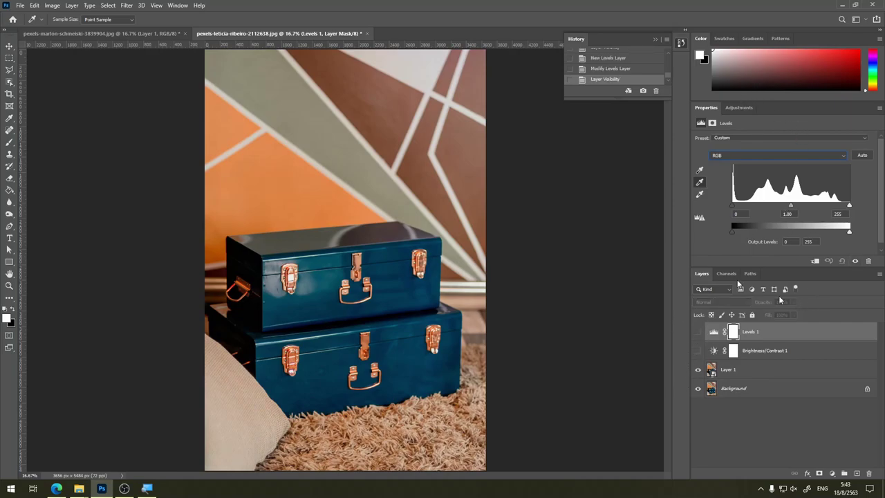
left_click(741, 107)
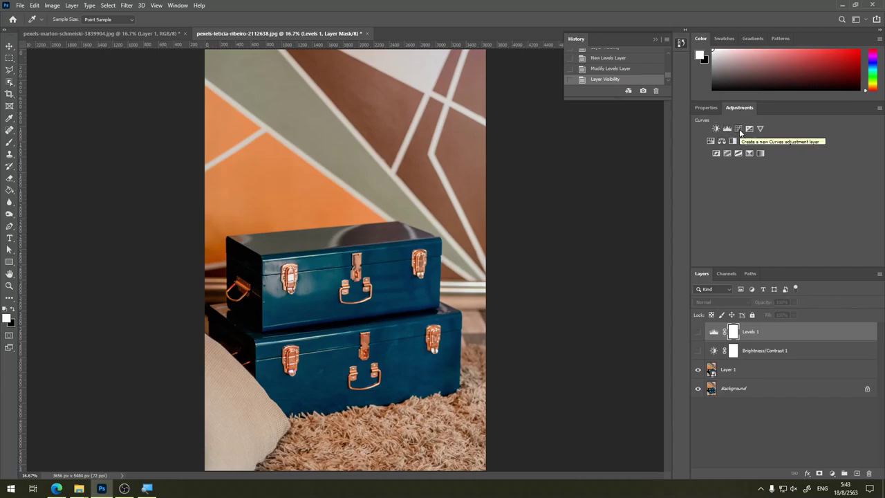
- Add a Curves adjustment layer and bend a midtone point down and up
left_click(739, 127)
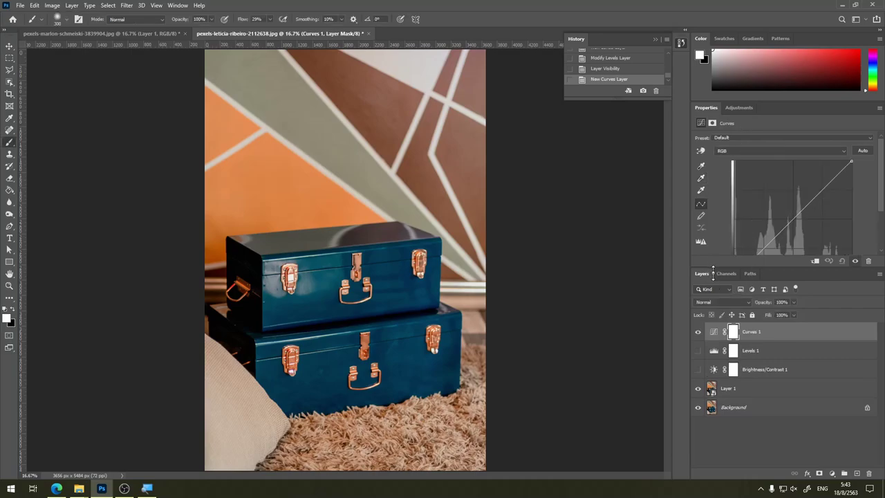
left_click_drag(711, 266, 713, 312)
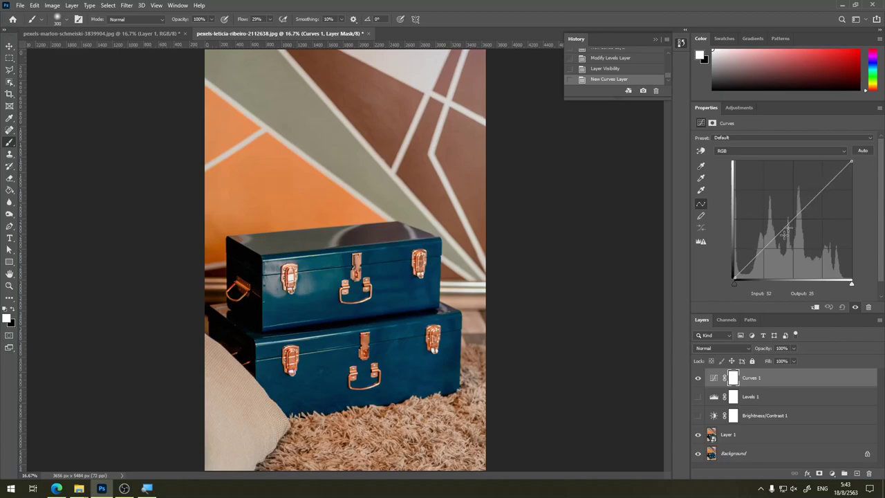
left_click_drag(792, 218, 809, 234)
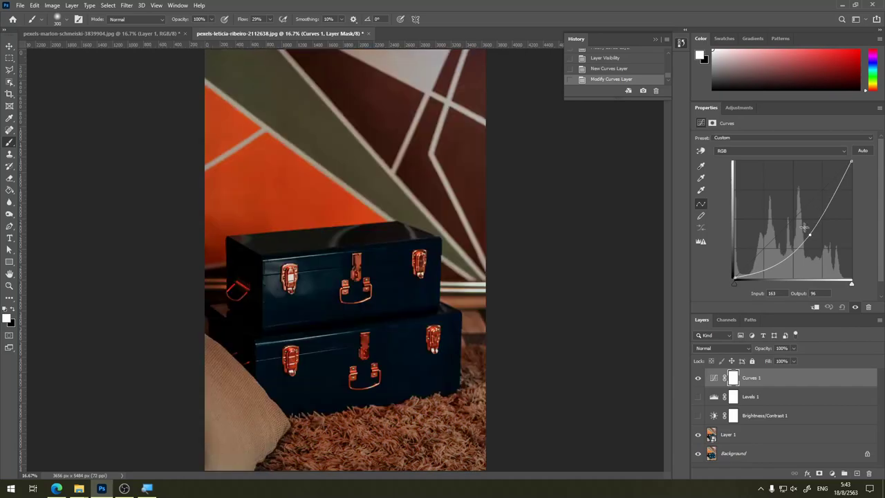
mouse_move(810, 235)
left_mouse_down()
mouse_move(783, 191)
mouse_move(799, 211)
left_mouse_up()
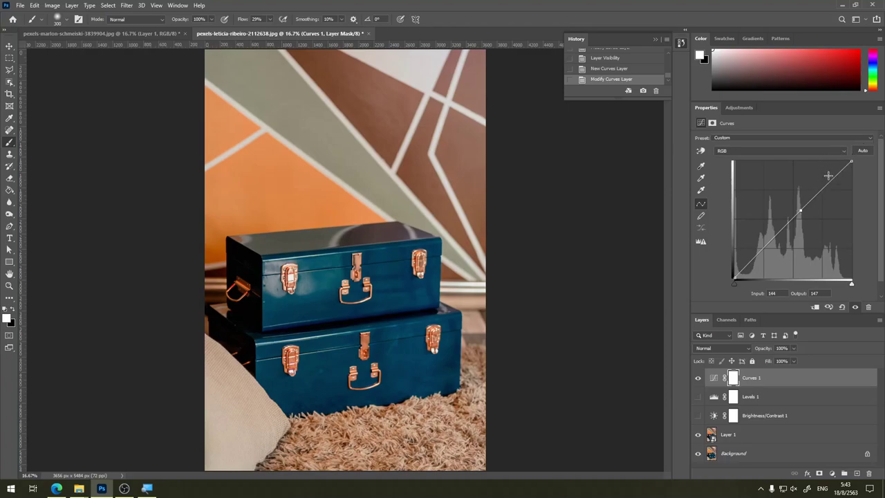
- Sample black and white points, try white output 243, then undo back to the Default curve
left_click(702, 166)
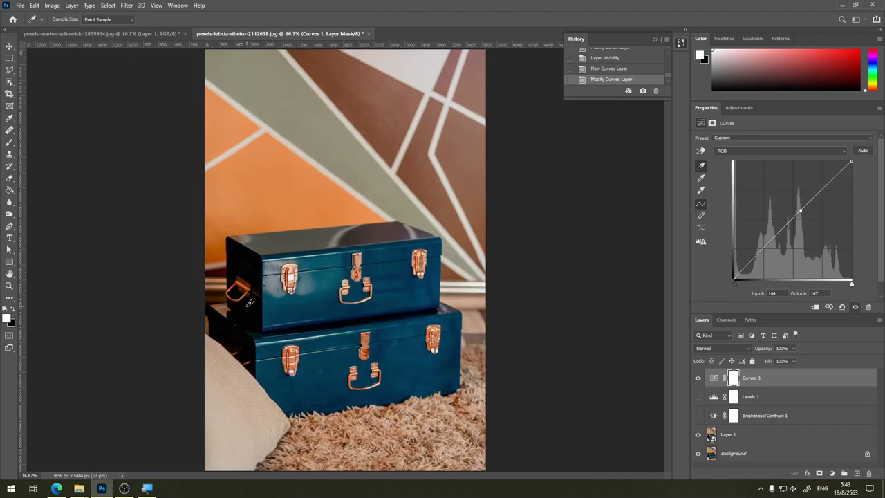
left_click(247, 302)
left_click(701, 191)
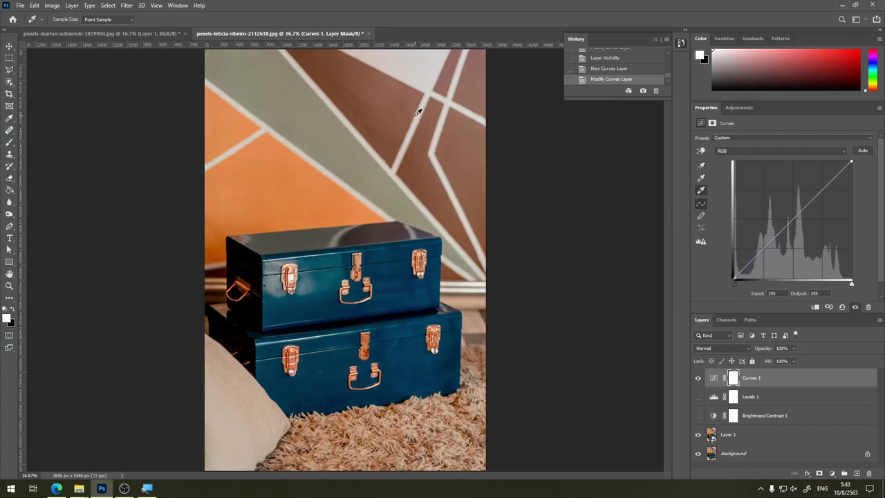
left_click(414, 71)
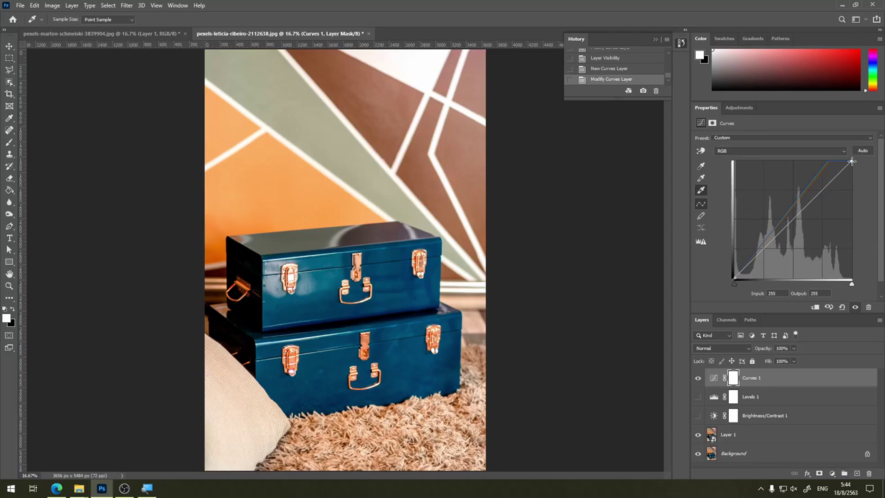
left_click_drag(852, 162, 858, 166)
mouse_move(858, 167)
left_mouse_down()
mouse_move(812, 169)
mouse_move(835, 219)
left_mouse_up()
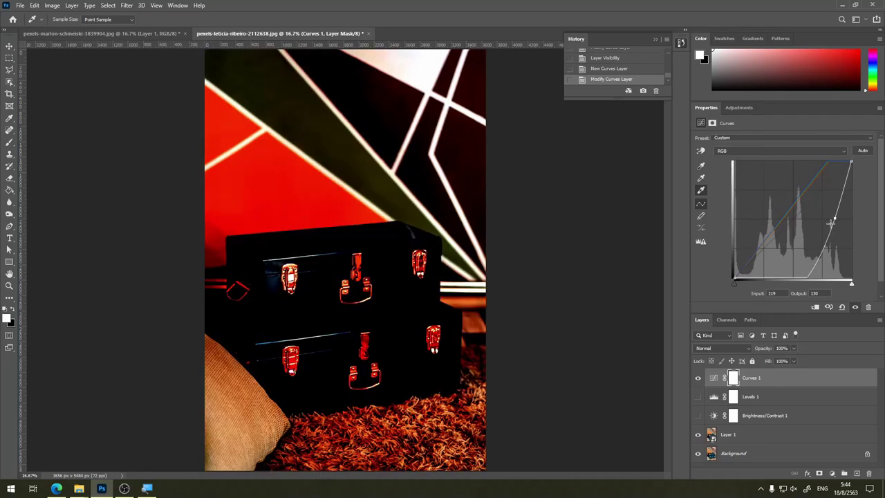
key("Delete")
key("ctrl+z")
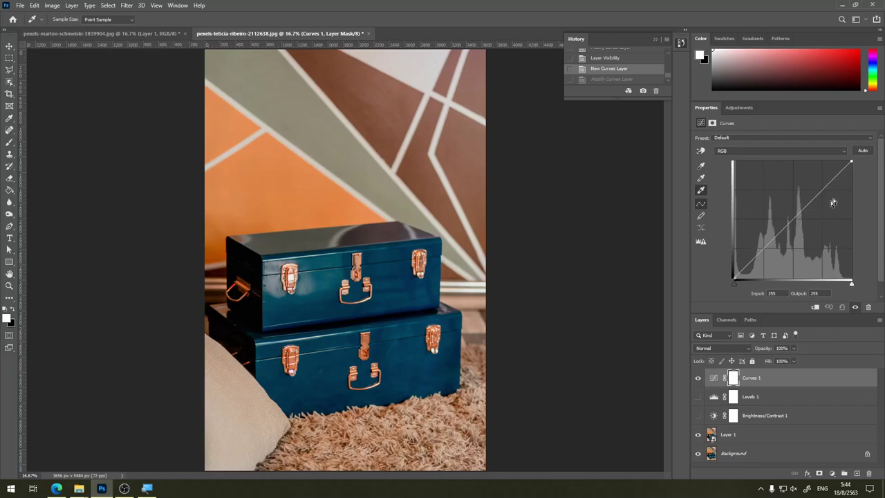
- Add and remove curve points, then lift a highlight point to brighten the image
left_click(791, 219)
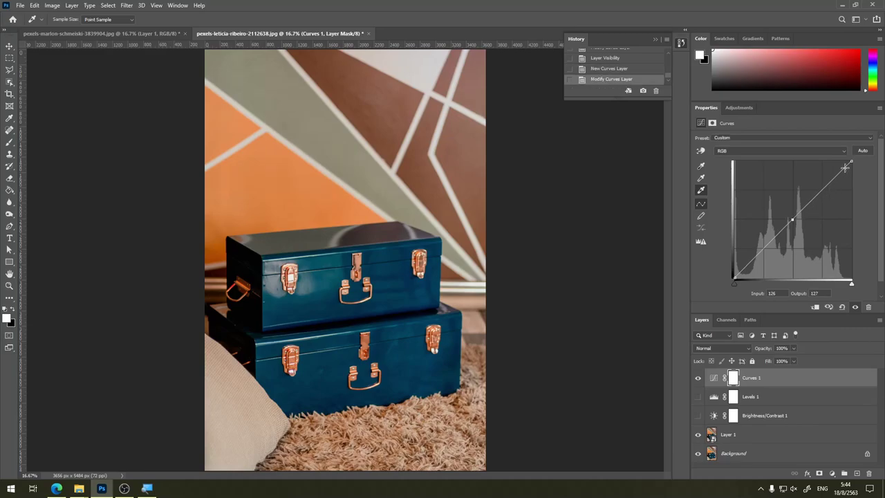
key("ctrl+z")
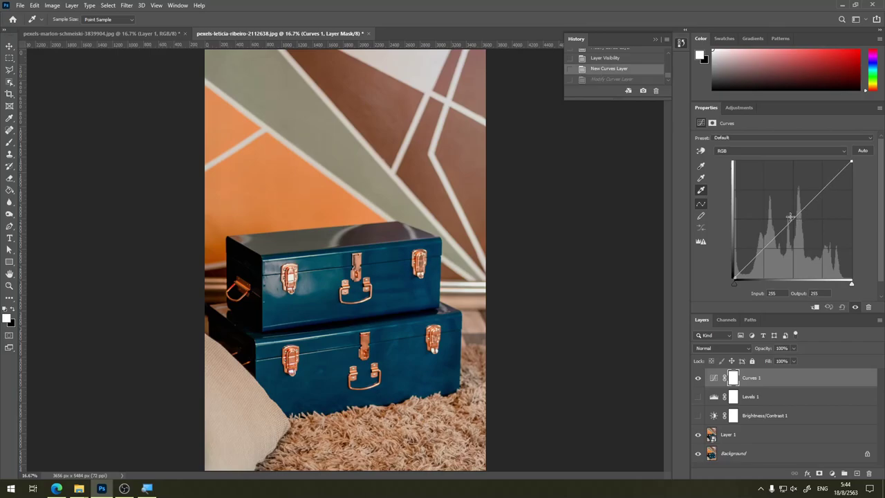
left_click_drag(840, 170, 841, 164)
left_click(840, 164, "ctrl")
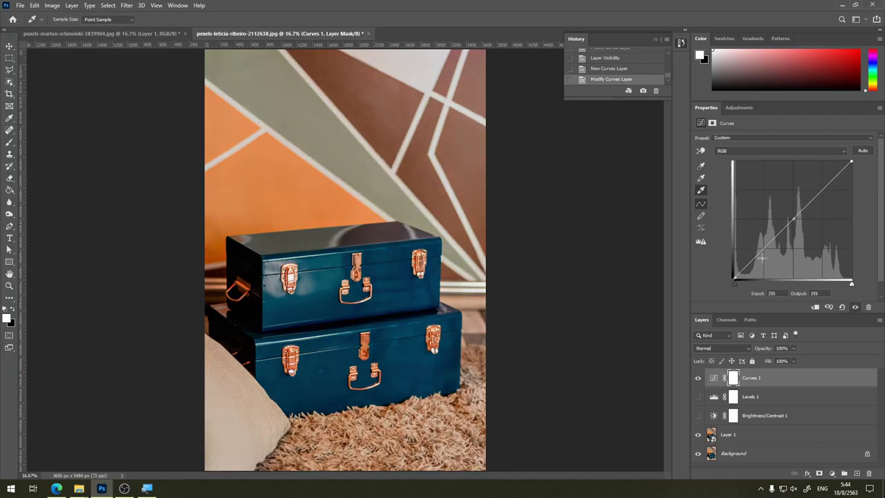
left_click(839, 171)
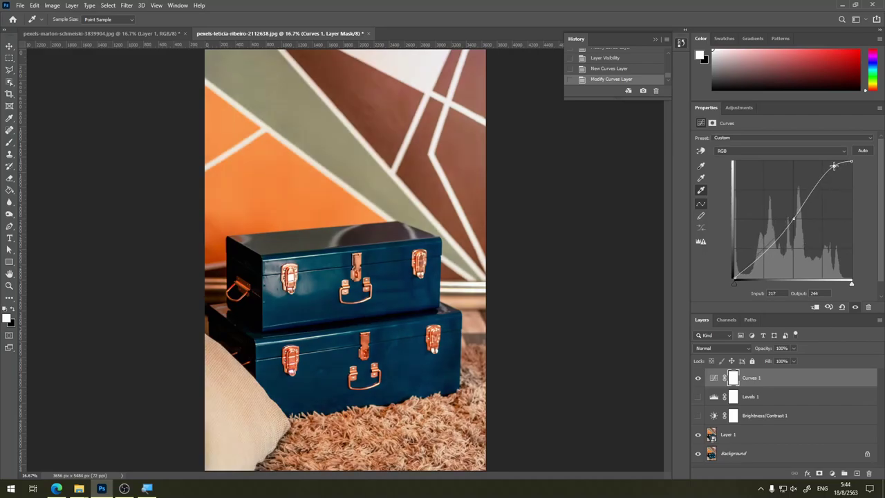
left_click(838, 169, "ctrl")
mouse_move(833, 168)
left_mouse_down()
mouse_move(816, 166)
mouse_move(823, 172)
left_mouse_up()
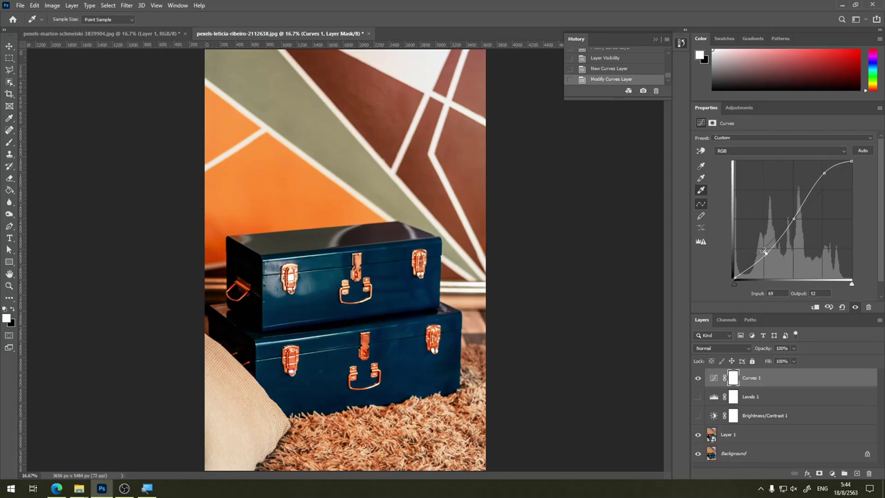
- Deepen shadows with a shadow point, fine-tune the highlight point, then undo the curve edits
left_click_drag(765, 255, 762, 248)
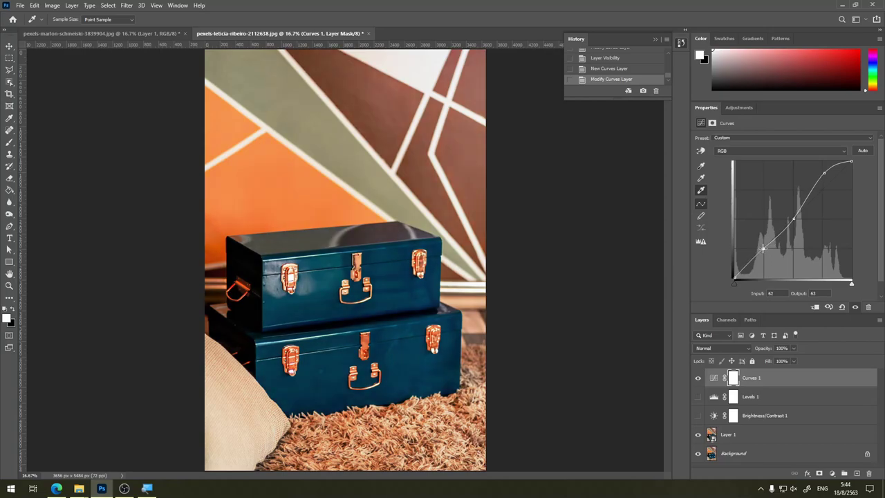
left_click_drag(762, 248, 763, 248)
left_click_drag(824, 174, 816, 180)
left_click_drag(817, 180, 819, 180)
left_click_drag(819, 181, 838, 175)
key("ctrl+z")
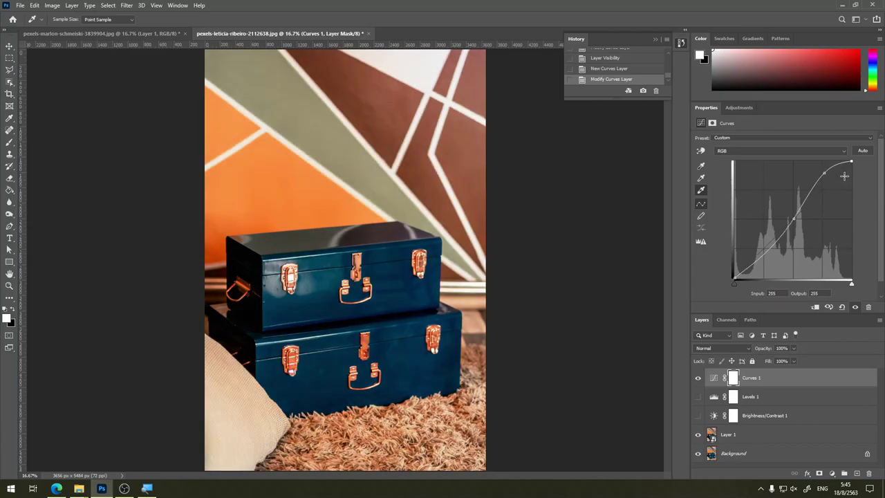
key("ctrl+z")
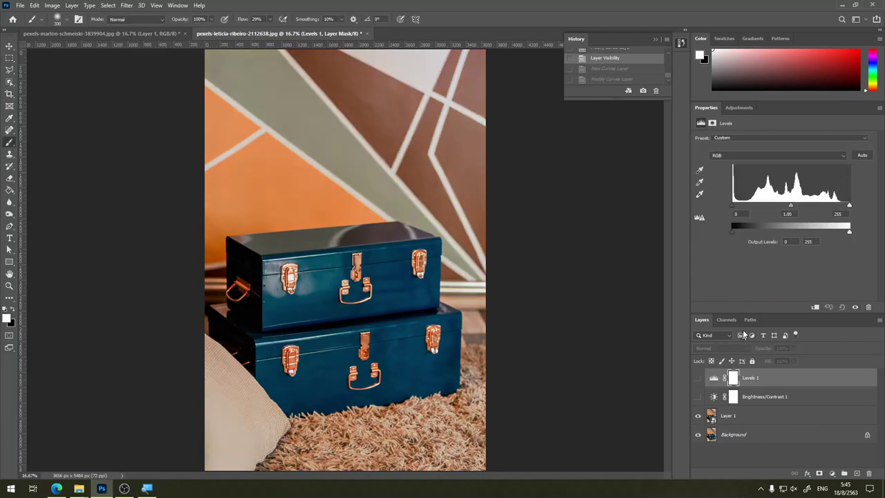
- Add a Curves layer and try moving its white and black endpoints
left_click(739, 107)
left_click(738, 129)
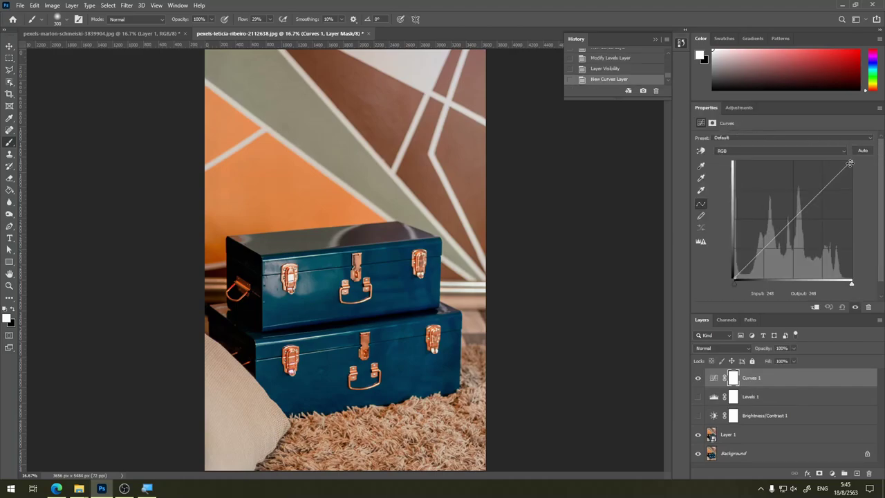
mouse_move(851, 161)
left_mouse_down()
mouse_move(823, 161)
mouse_move(879, 162)
mouse_move(881, 149)
left_mouse_up()
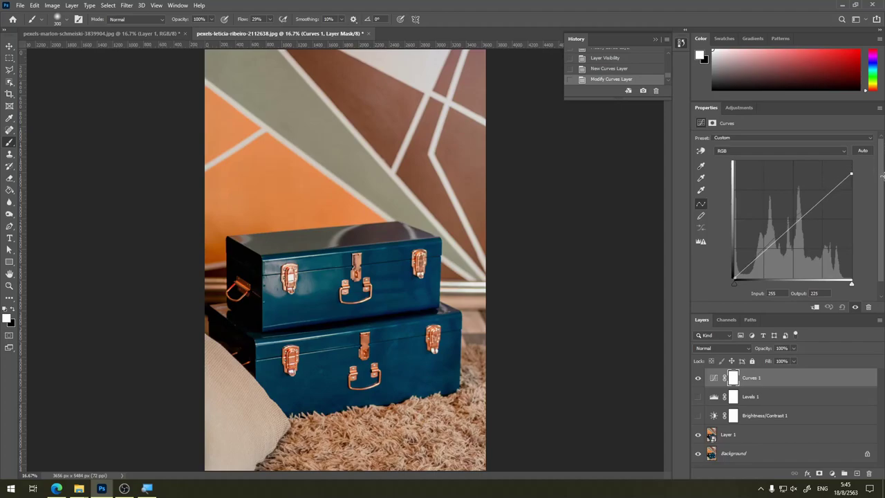
mouse_move(881, 157)
left_mouse_down()
mouse_move(882, 224)
mouse_move(882, 131)
left_mouse_up()
mouse_move(734, 278)
left_mouse_down()
mouse_move(774, 280)
mouse_move(710, 253)
left_mouse_up()
left_click_drag(711, 252, 694, 292)
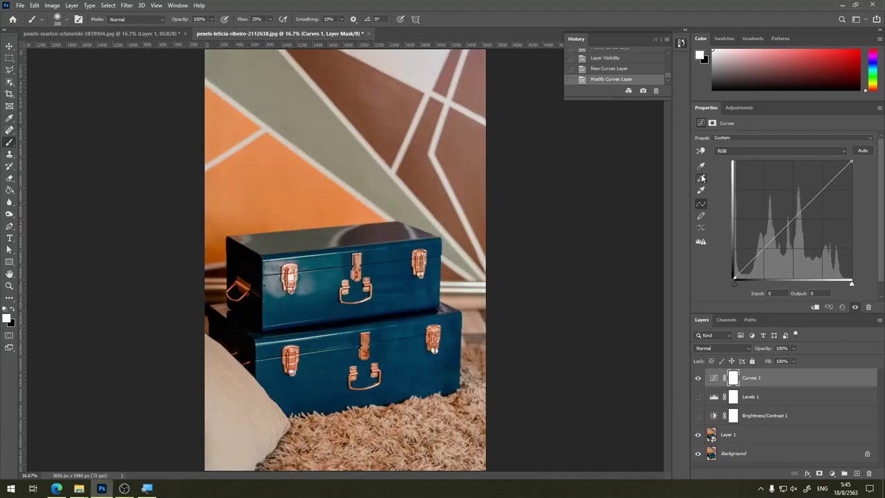
- Bend the Green channel curve for a magenta cast, then delete its control point
left_click(742, 150)
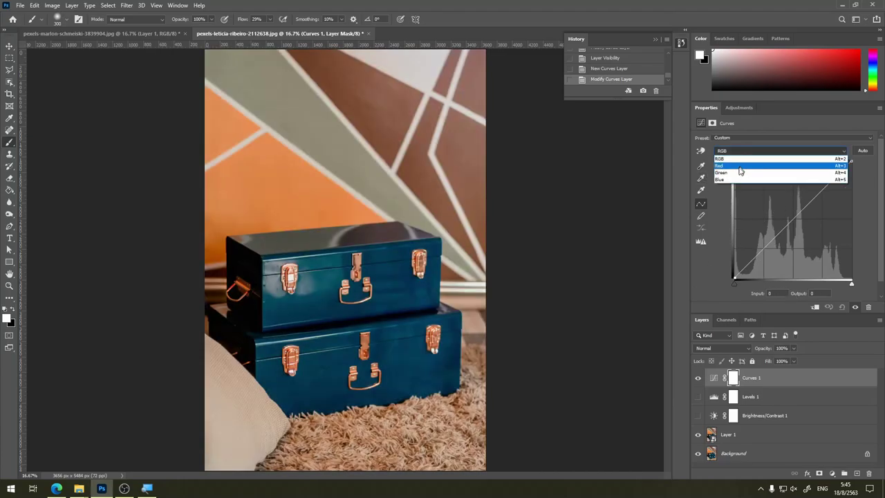
left_click(739, 173)
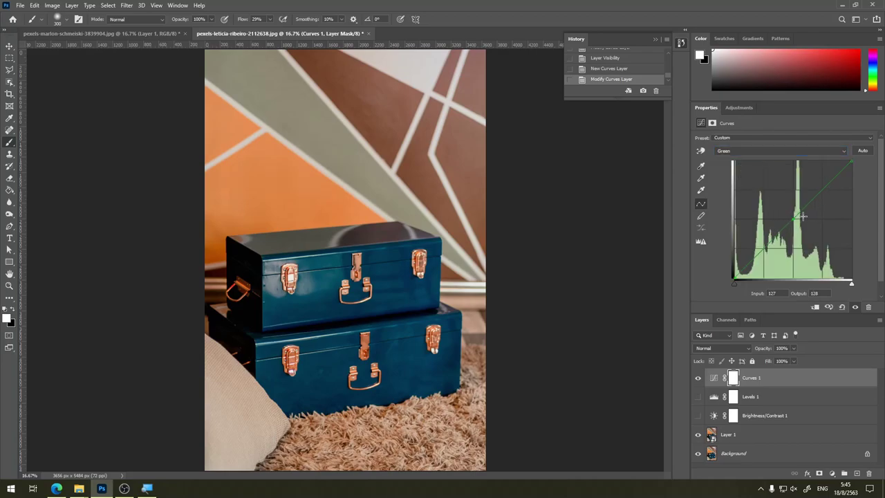
left_click(827, 171)
left_click_drag(837, 184, 858, 235)
left_click_drag(834, 179, 835, 201)
key("Delete")
- Build an S-curve for contrast on the RGB curve, then undo it to Default
left_click(750, 150)
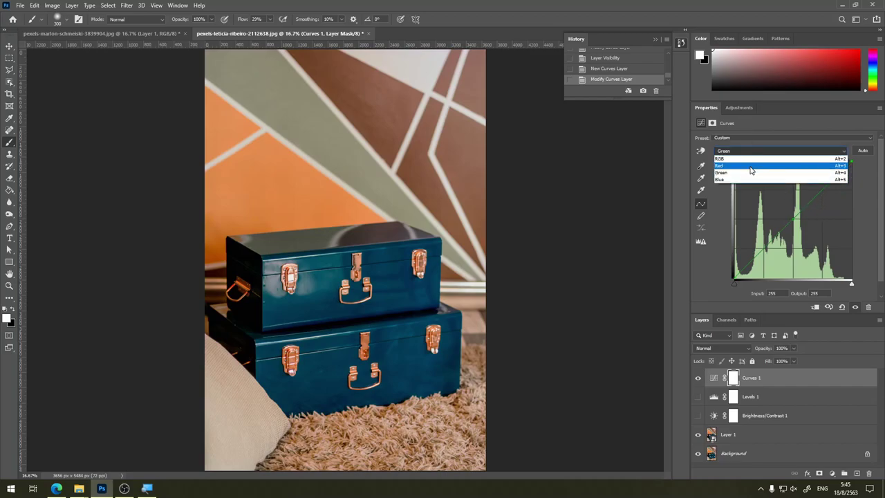
left_click(757, 155)
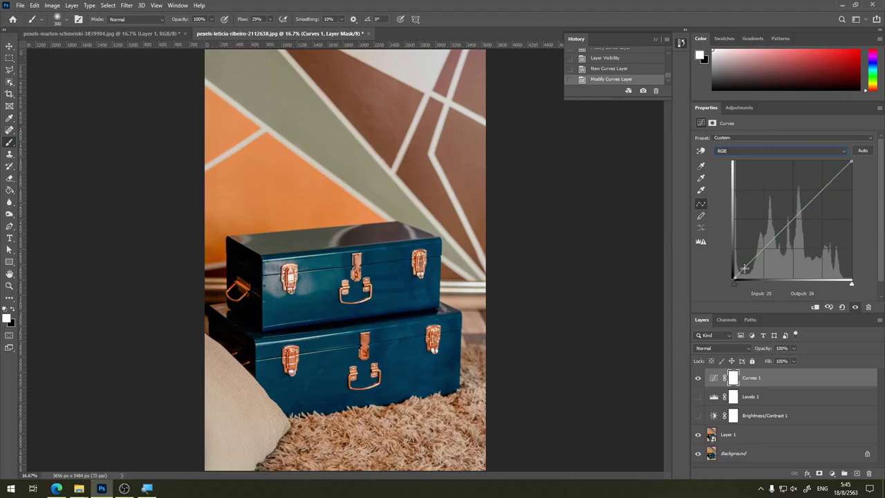
left_click_drag(750, 261, 757, 264)
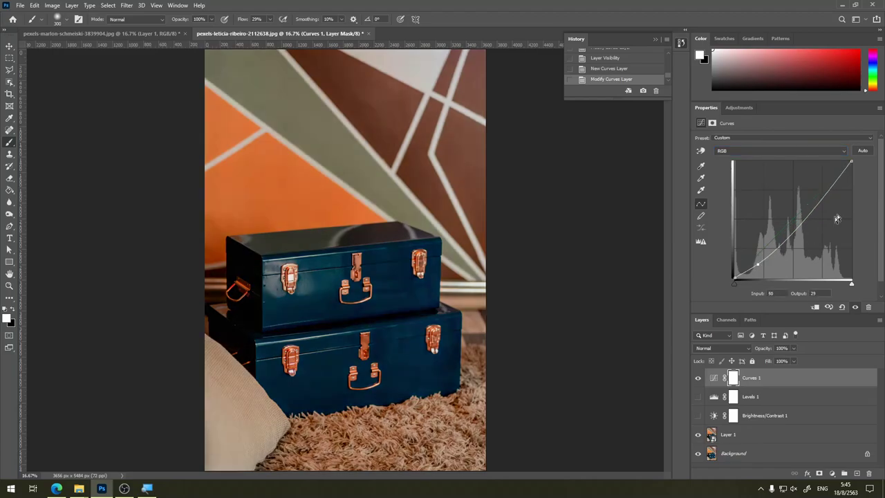
left_click_drag(819, 192, 817, 176)
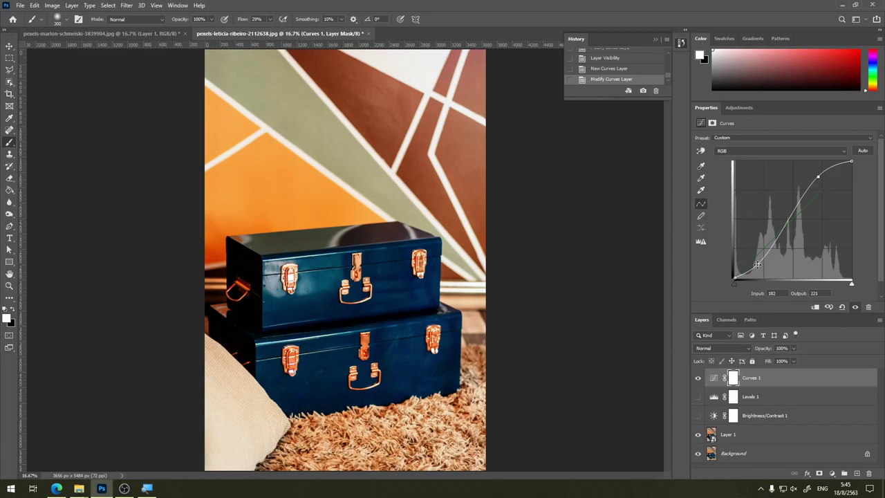
left_click_drag(757, 264, 762, 266)
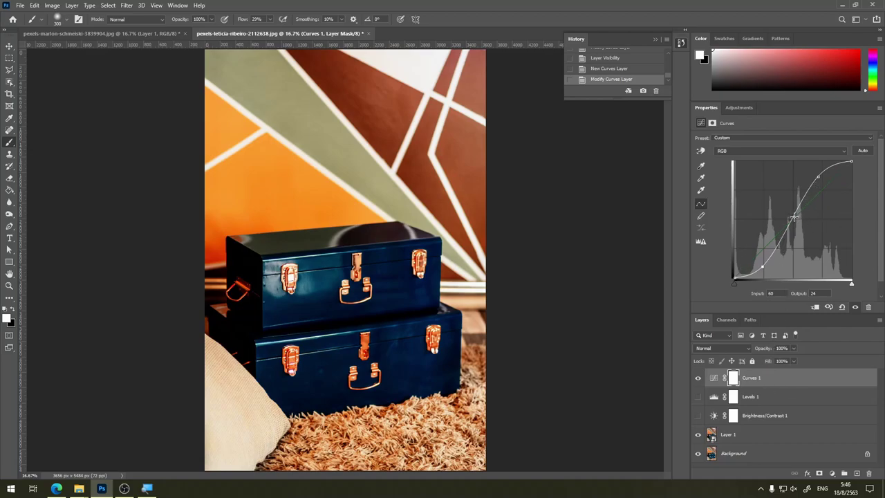
key("ctrl+z")
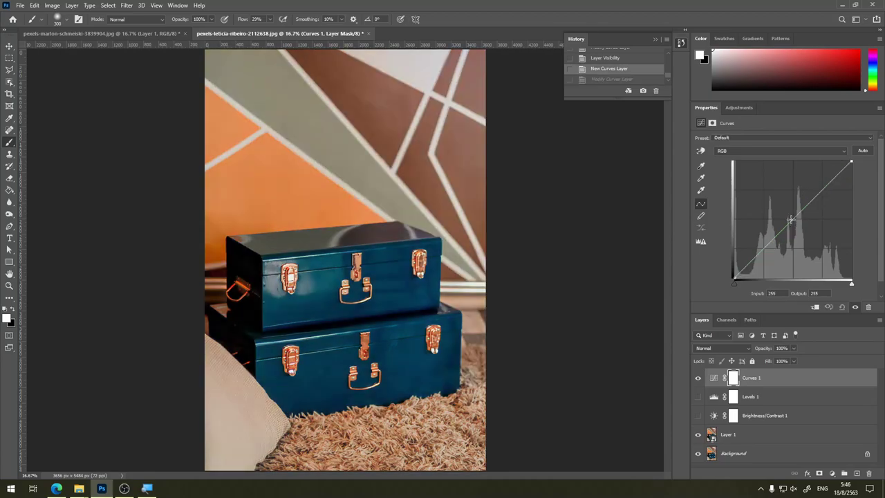
- Hide Curves 1 and add an Exposure adjustment layer
left_click(697, 377)
left_click(752, 106)
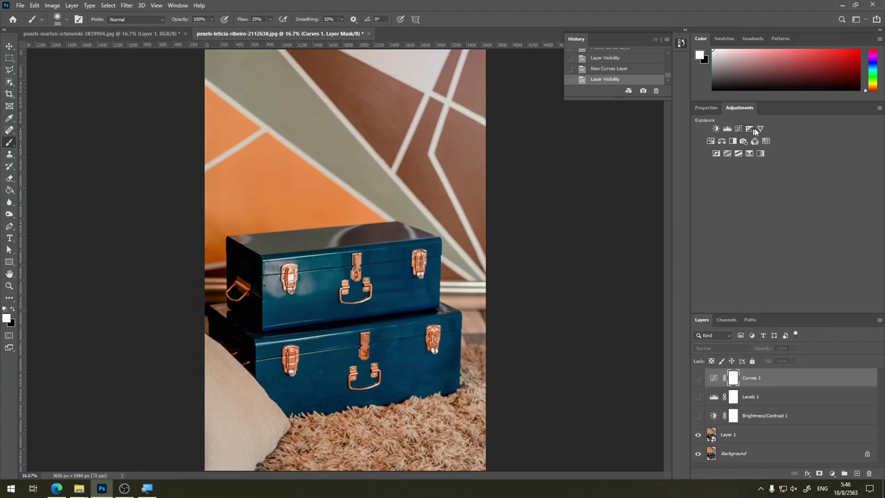
left_click(749, 129)
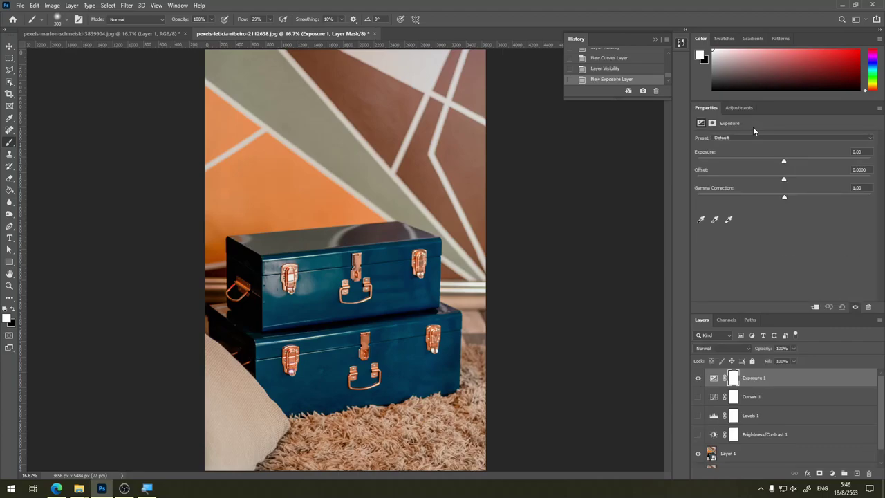
- Try Exposure and Gamma slider changes, undo them, and hide Exposure 1
left_click_drag(783, 163, 819, 161)
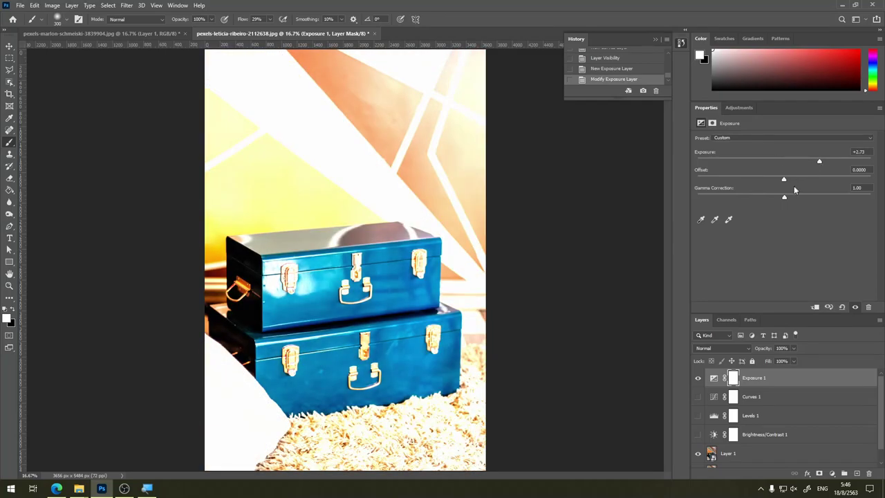
mouse_move(784, 197)
left_mouse_down()
mouse_move(837, 198)
mouse_move(783, 199)
left_mouse_up()
key("ctrl+z")
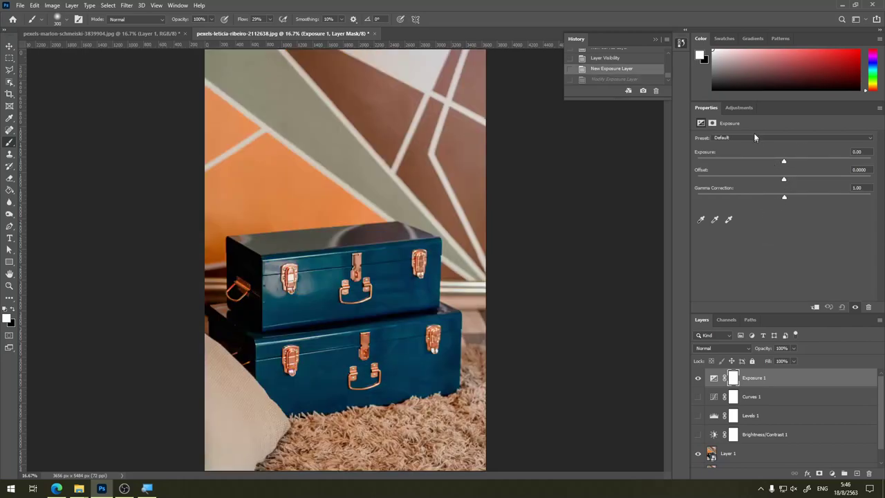
left_click(738, 108)
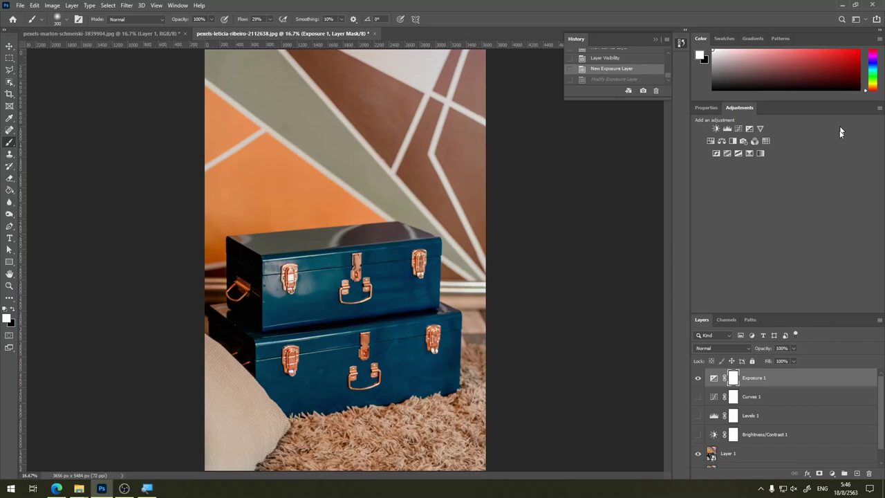
left_click(697, 377)
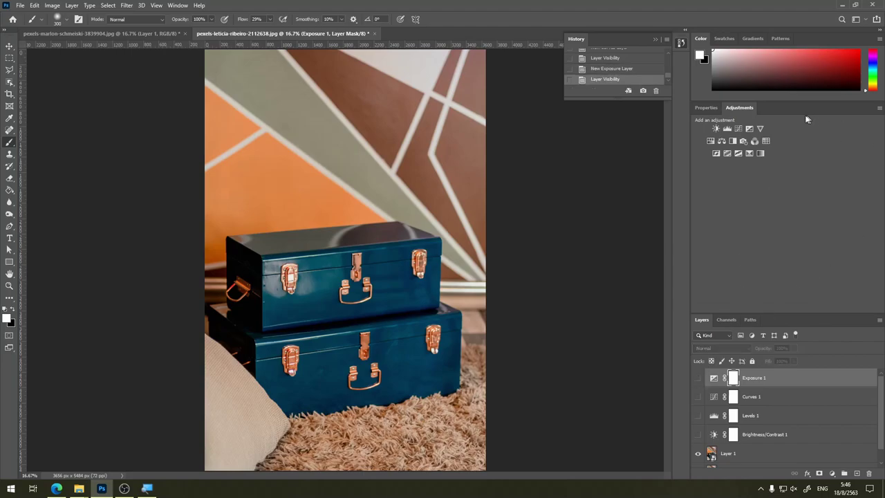
- Add Vibrance 1, trial vibrance and saturation changes, undo them, and hide the layer
left_click(761, 129)
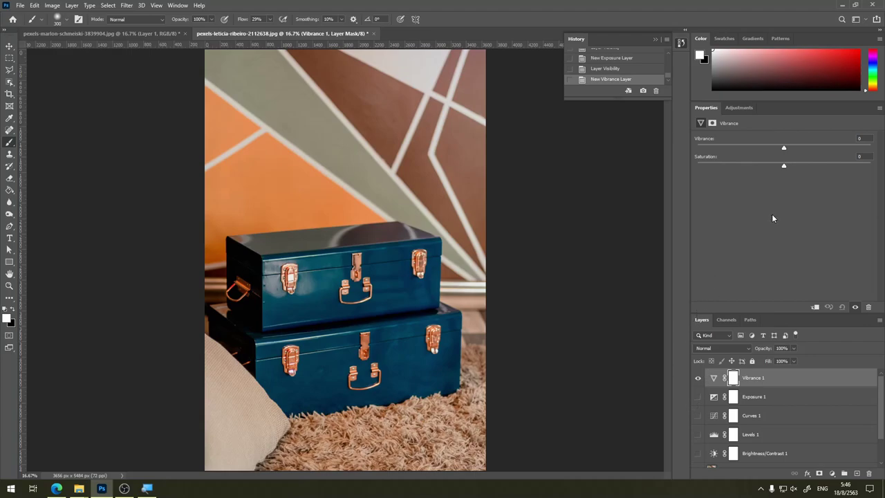
mouse_move(783, 149)
left_mouse_down()
mouse_move(863, 149)
mouse_move(619, 157)
mouse_move(776, 159)
left_mouse_up()
mouse_move(782, 153)
left_mouse_down()
mouse_move(672, 147)
mouse_move(782, 148)
mouse_move(845, 172)
mouse_move(795, 170)
mouse_move(881, 178)
left_mouse_up()
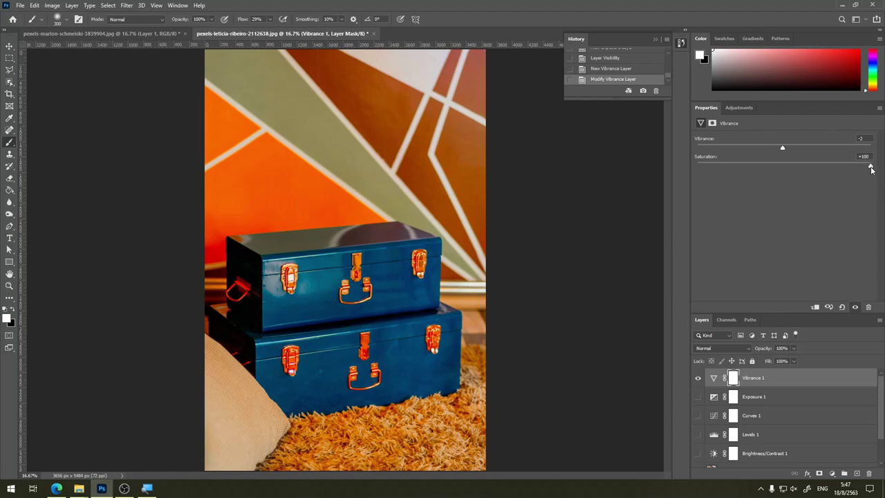
left_click_drag(870, 168, 782, 168)
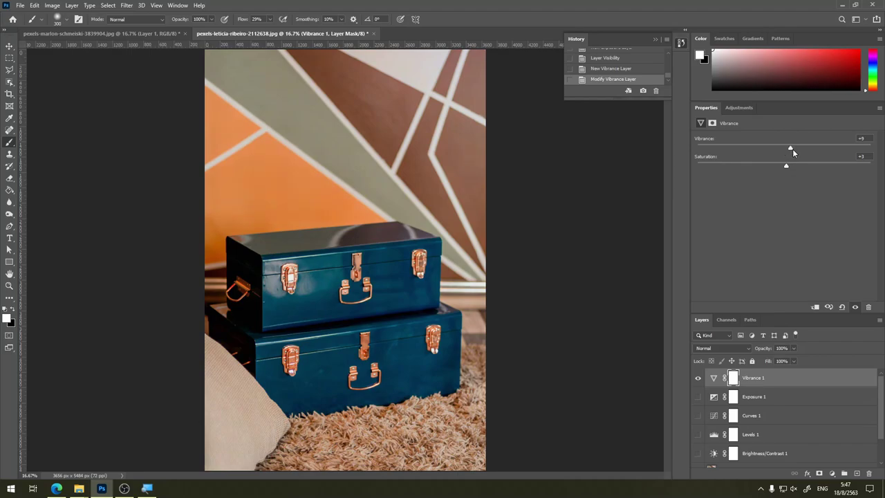
mouse_move(822, 152)
left_mouse_down()
mouse_move(857, 154)
mouse_move(789, 161)
left_mouse_up()
key("ctrl+z")
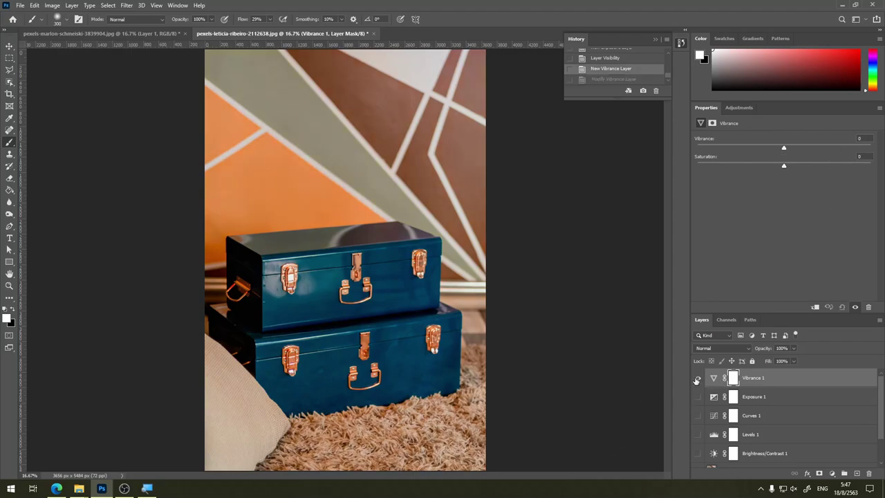
left_click(697, 380)
left_click(738, 107)
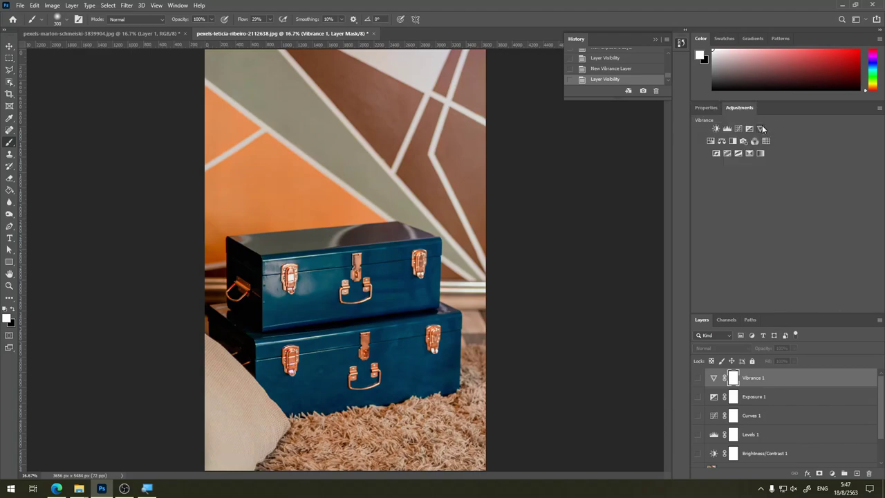
- Add a Hue/Saturation layer, try saturation then set it to 0, and nudge the hue
left_click(710, 141)
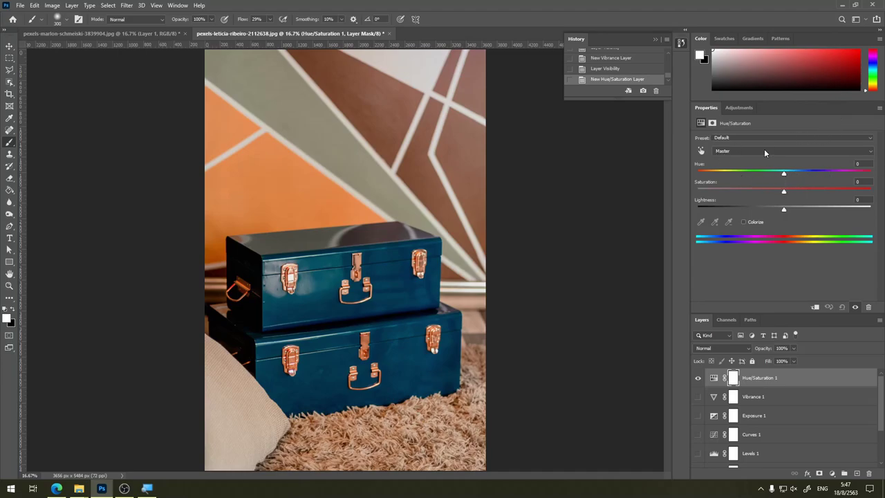
mouse_move(784, 191)
left_mouse_down()
mouse_move(814, 192)
mouse_move(796, 196)
left_mouse_up()
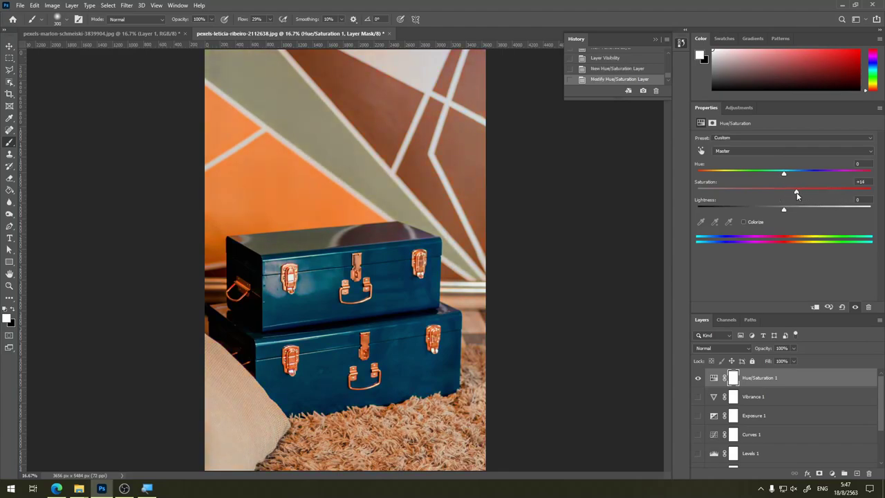
left_click(862, 184)
type("0")
mouse_move(785, 176)
left_mouse_down()
mouse_move(793, 175)
mouse_move(783, 172)
left_mouse_up()
- Shift the Cyans hue to +70 turning the trunks purple, then return it to 0
left_click(785, 150)
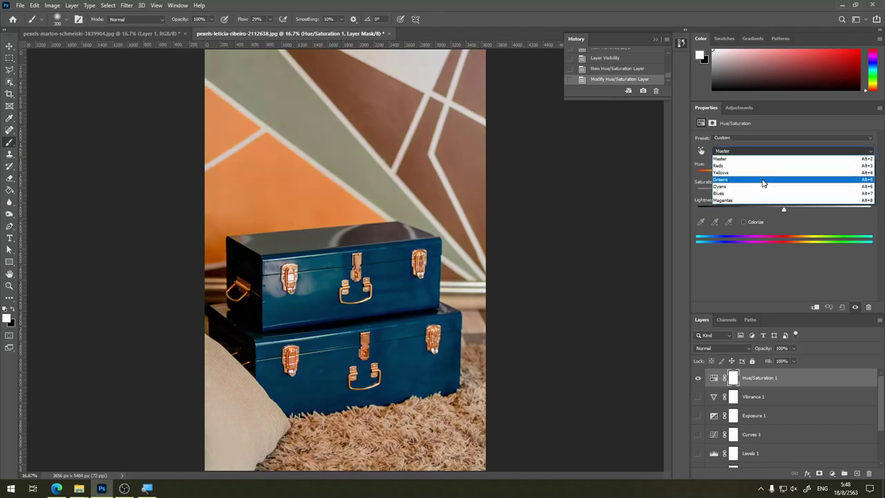
left_click(745, 187)
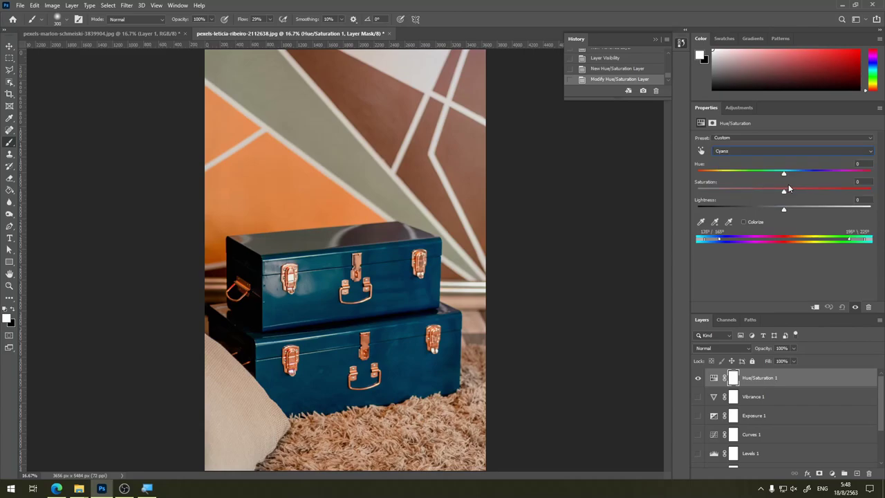
mouse_move(784, 173)
left_mouse_down()
mouse_move(726, 173)
mouse_move(834, 181)
left_mouse_up()
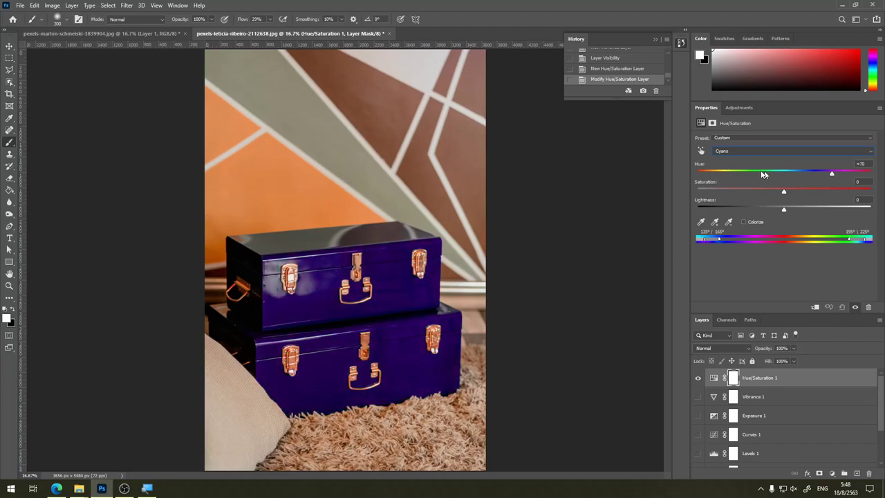
left_click(777, 152)
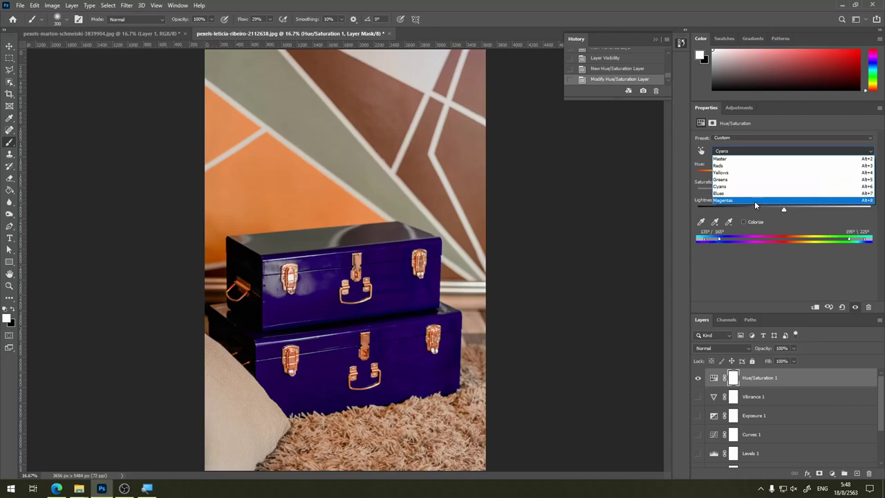
left_click(740, 243)
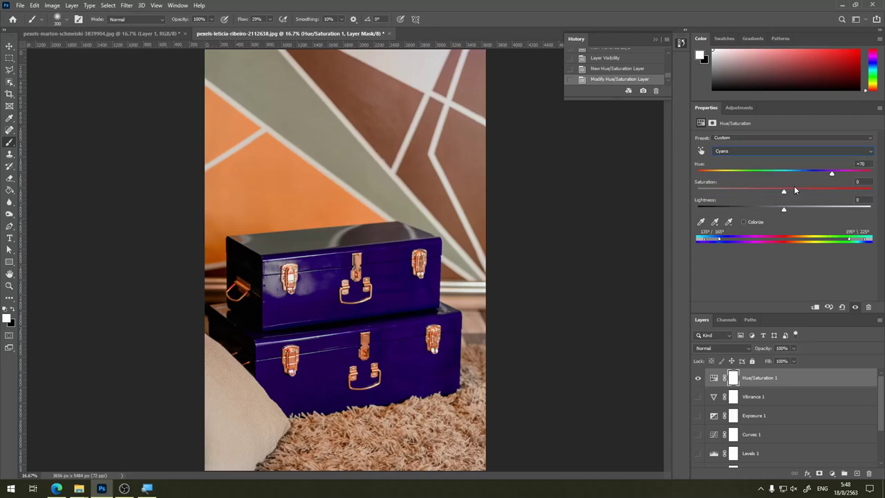
left_click_drag(831, 172, 783, 173)
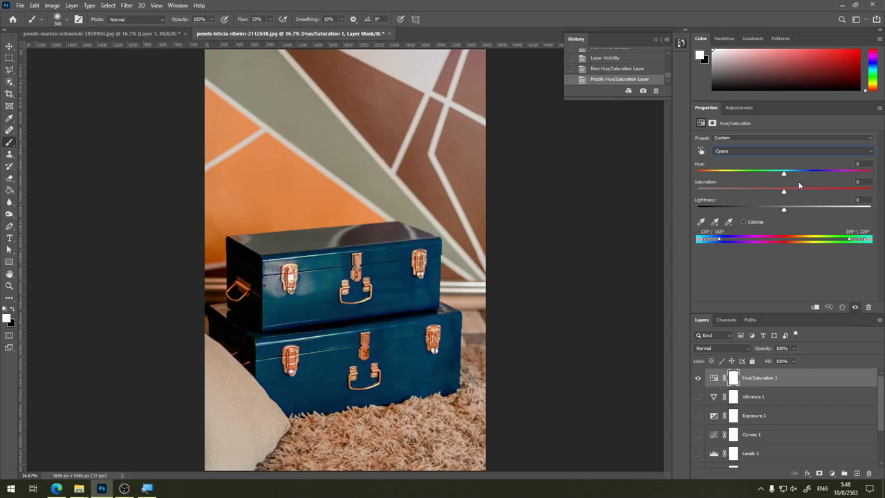
- Try Cyans saturation +100 with shifted colour ranges, then undo twice to remove the Hue/Saturation layer
left_click(762, 152)
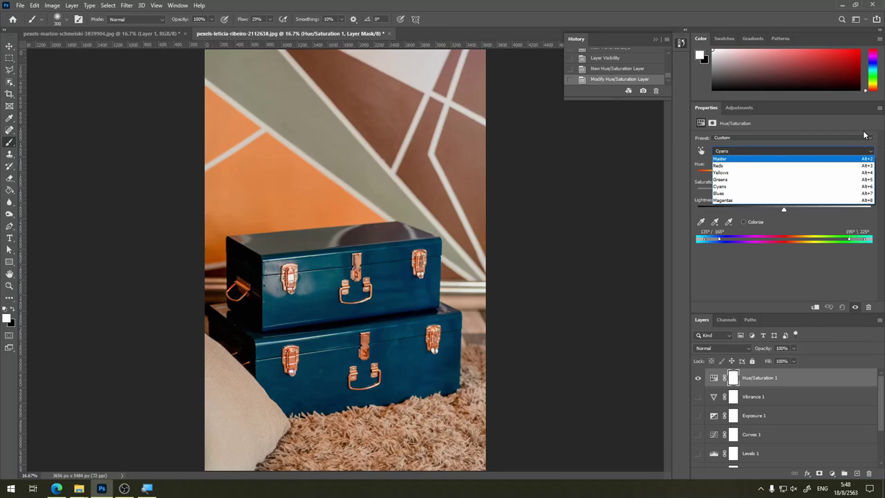
left_click(783, 151)
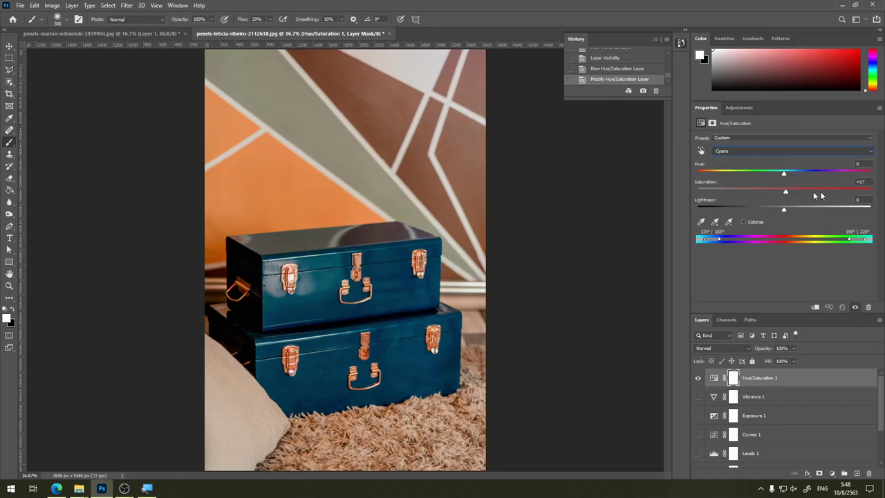
left_click_drag(783, 192, 872, 191)
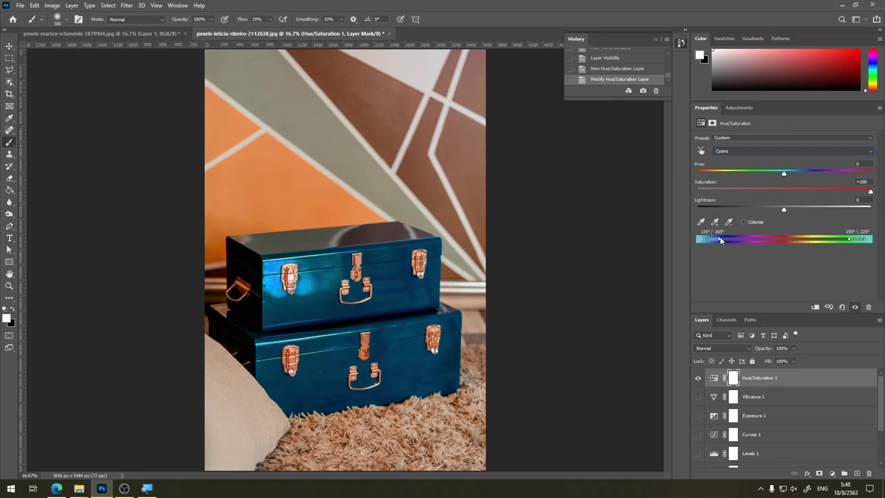
left_click_drag(721, 241, 759, 240)
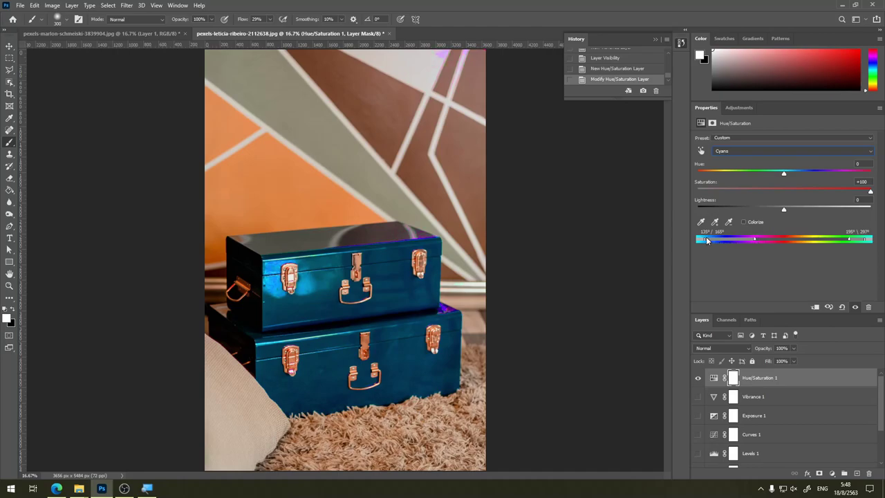
left_click_drag(704, 238, 760, 239)
left_click_drag(849, 239, 861, 241)
mouse_move(756, 237)
left_mouse_down()
mouse_move(706, 239)
mouse_move(845, 239)
mouse_move(667, 242)
mouse_move(723, 234)
mouse_move(698, 238)
mouse_move(866, 238)
left_mouse_up()
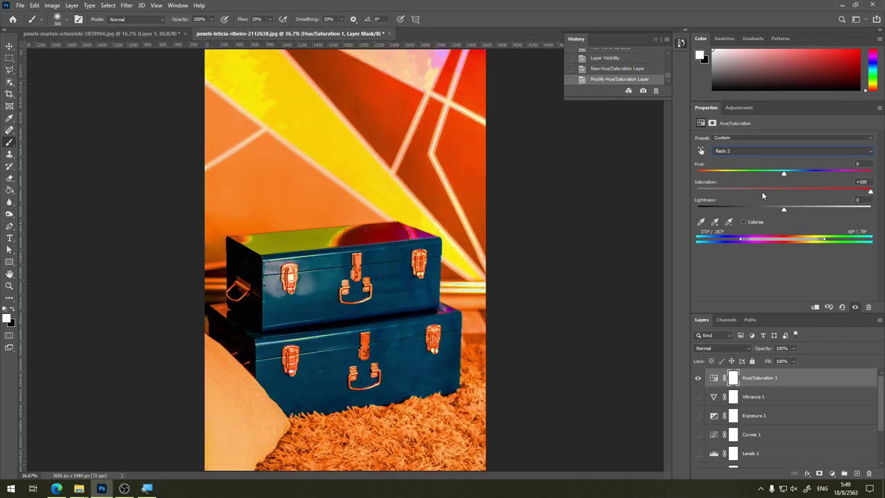
key("ctrl+z")
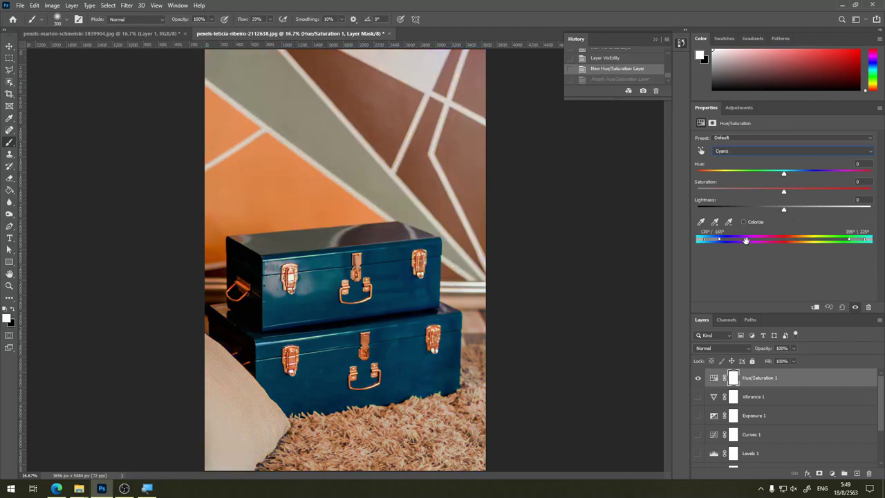
key("ctrl+z")
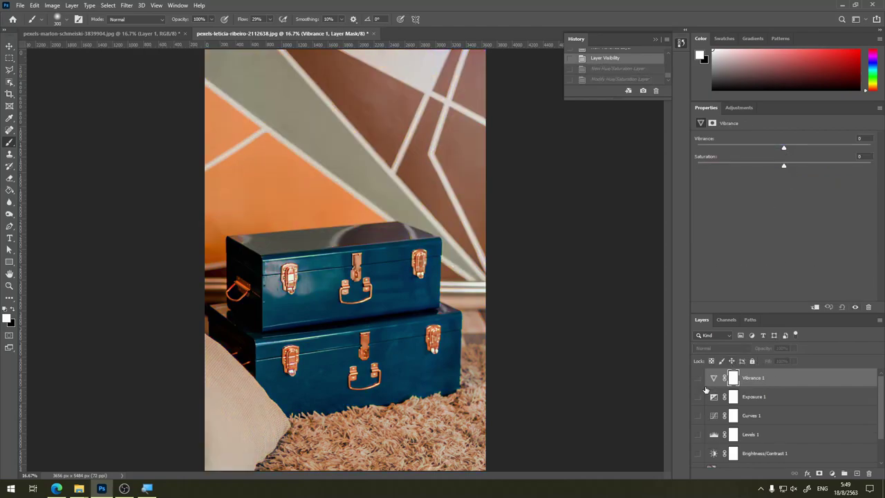
- Add a Color Balance layer, hide it, and select Midtones as the tone to balance
left_click(739, 108)
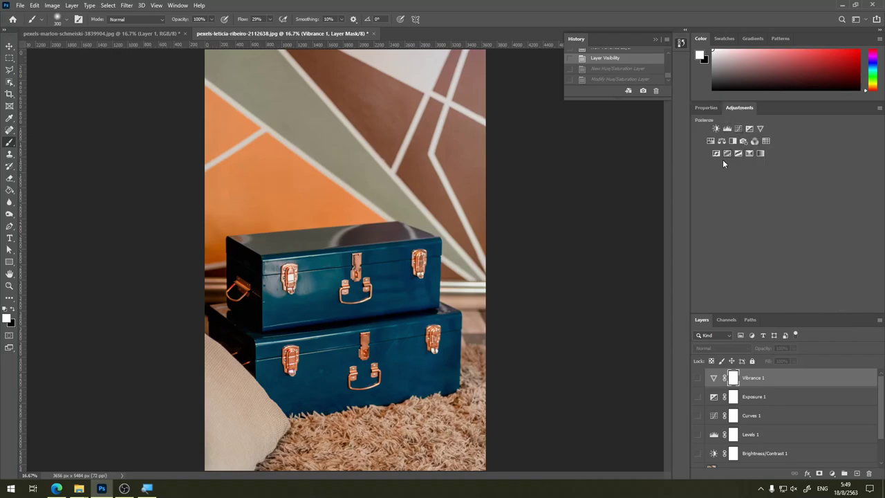
left_click(720, 141)
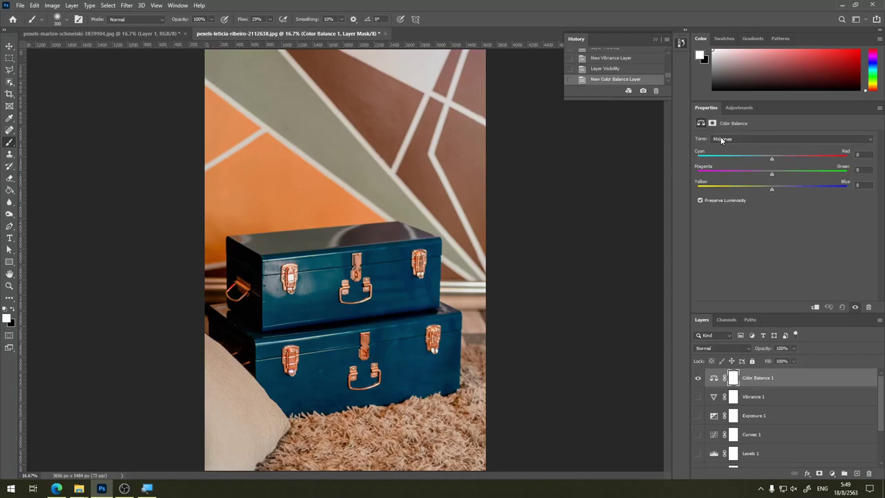
left_click(697, 379)
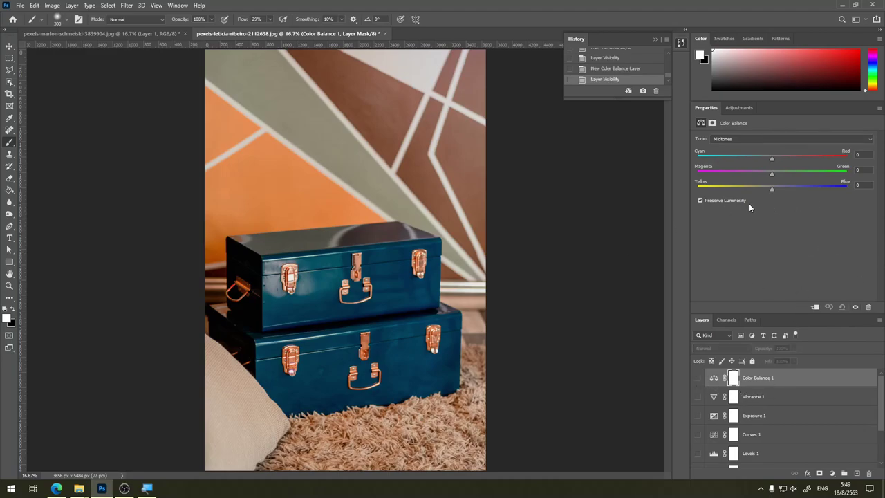
left_click(761, 139)
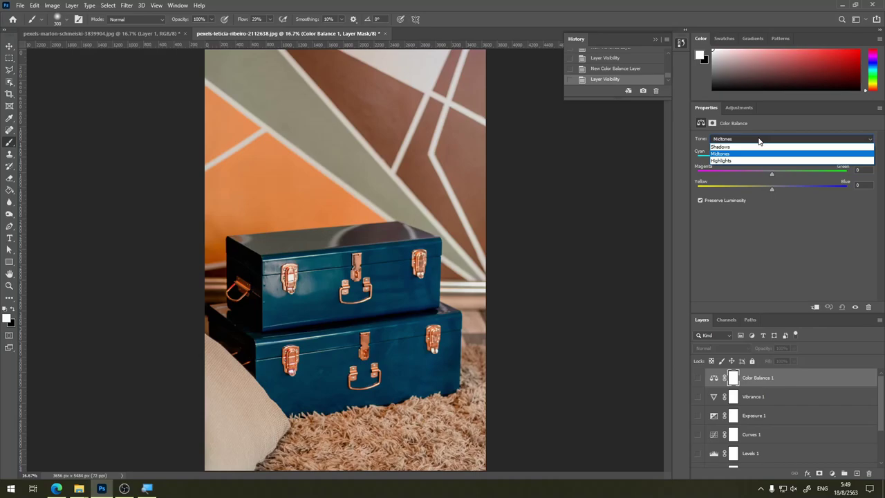
left_click(747, 159)
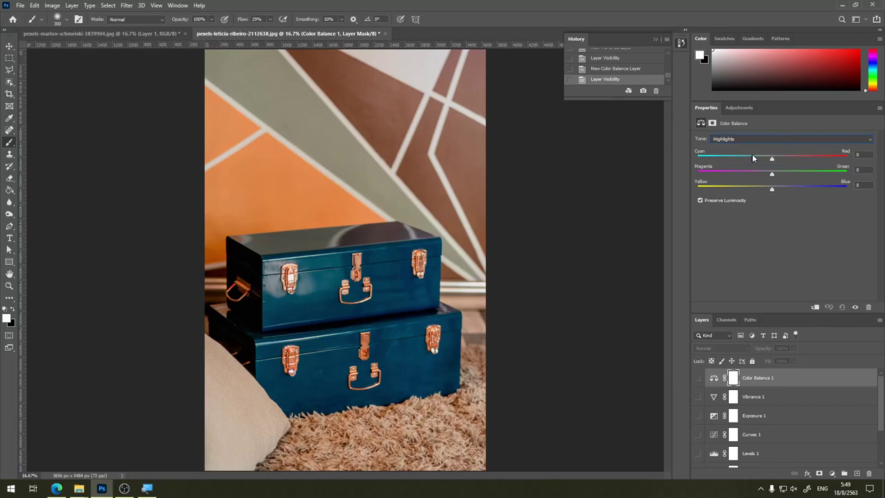
left_click(761, 143)
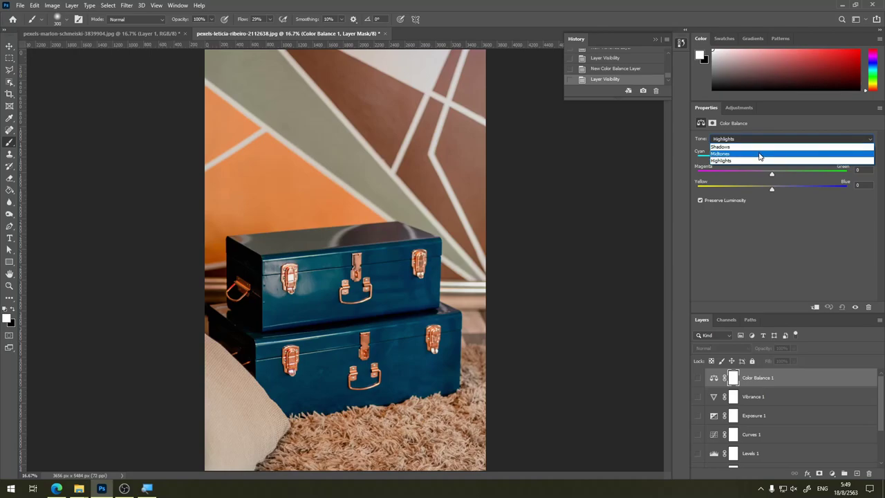
left_click(758, 153)
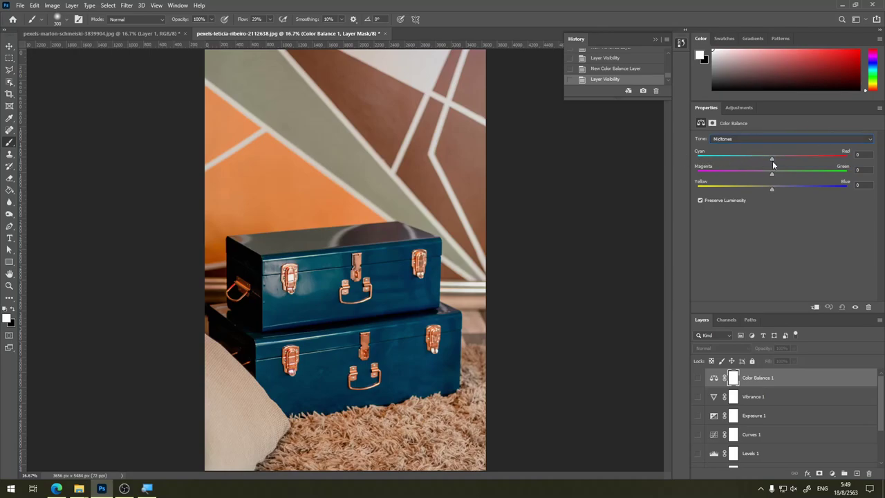
- Shift the midtones toward cyan with the layer visible, then return them to near neutral
mouse_move(772, 160)
left_mouse_down()
mouse_move(753, 161)
mouse_move(773, 161)
left_mouse_up()
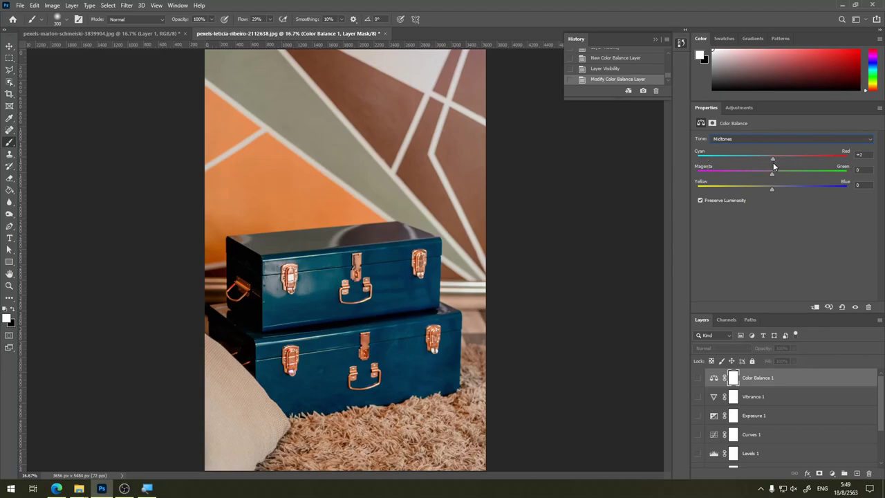
left_click(697, 377)
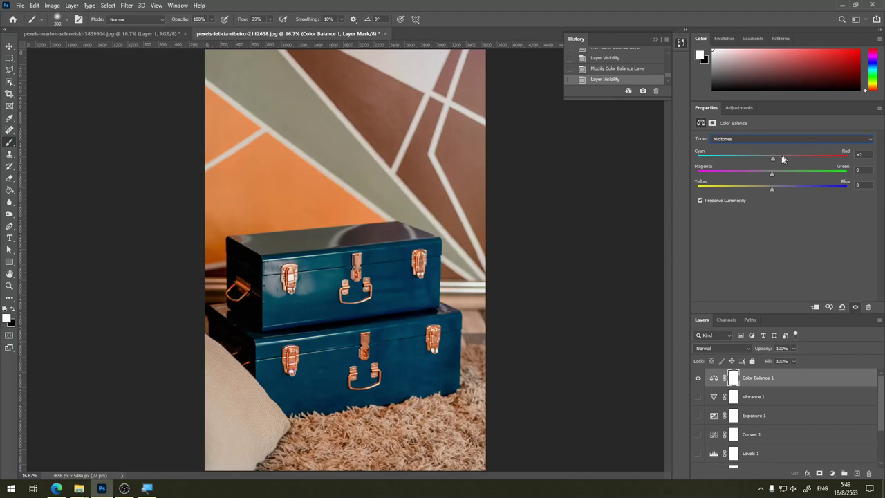
mouse_move(773, 160)
left_mouse_down()
mouse_move(710, 160)
mouse_move(781, 160)
left_mouse_up()
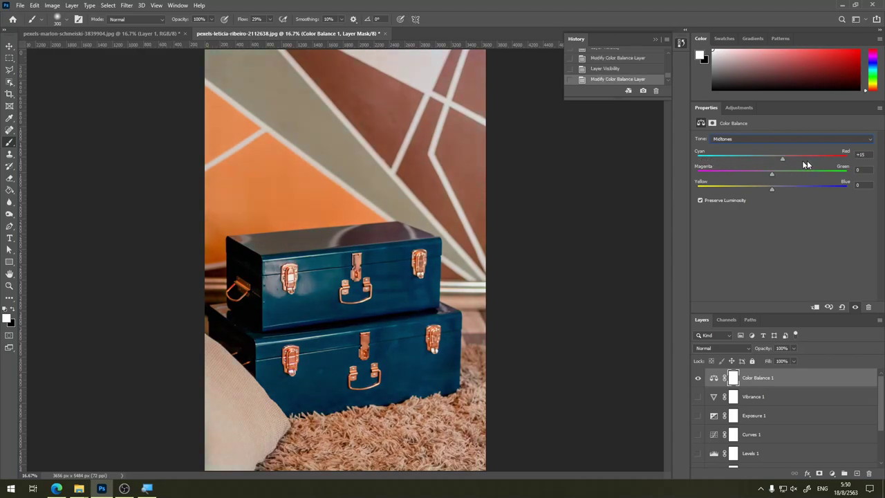
left_click_drag(782, 158, 772, 159)
- Tint the shadows to Magenta -11 and Blue +21, and undo a trial Highlights yellow shift
left_click(770, 139)
mouse_move(772, 187)
left_mouse_down()
mouse_move(785, 186)
mouse_move(754, 173)
mouse_move(763, 177)
left_mouse_up()
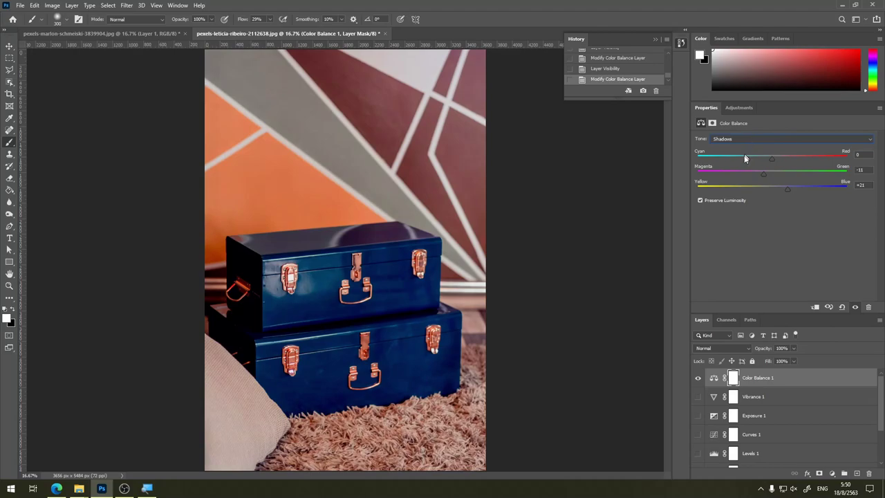
left_click(803, 139)
left_click(792, 160)
left_click_drag(772, 187, 723, 194)
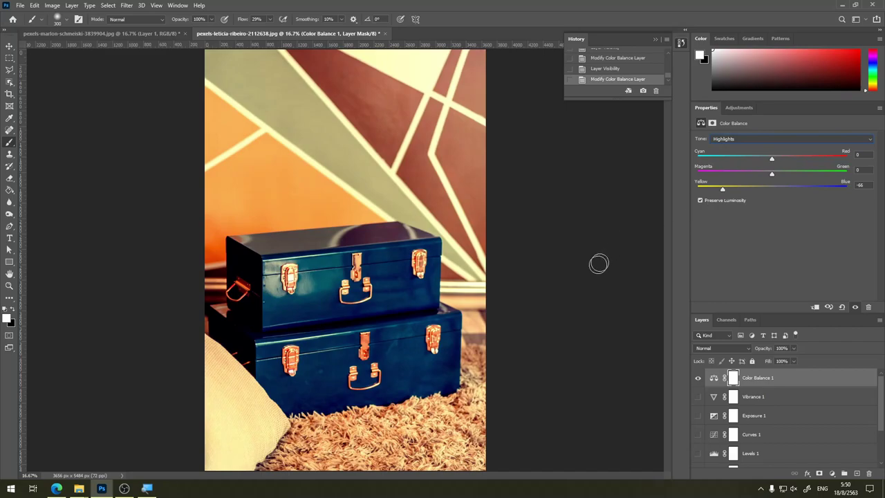
key("ctrl+z")
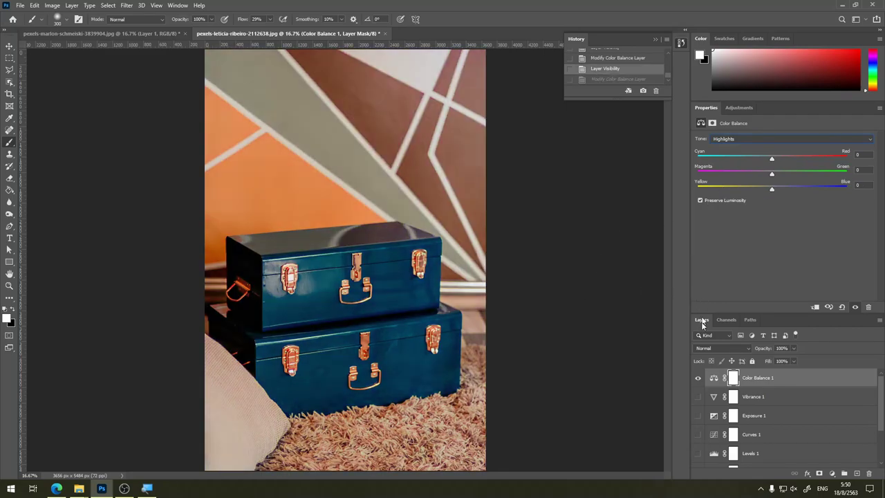
- Hide Color Balance 1, add then hide Black & White 1, and add Photo Filter 1
left_click(697, 378)
left_click(738, 109)
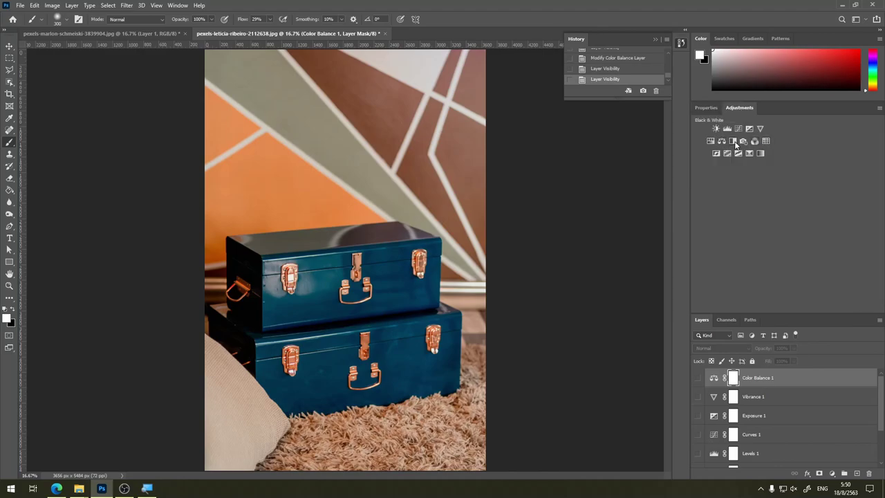
left_click(733, 141)
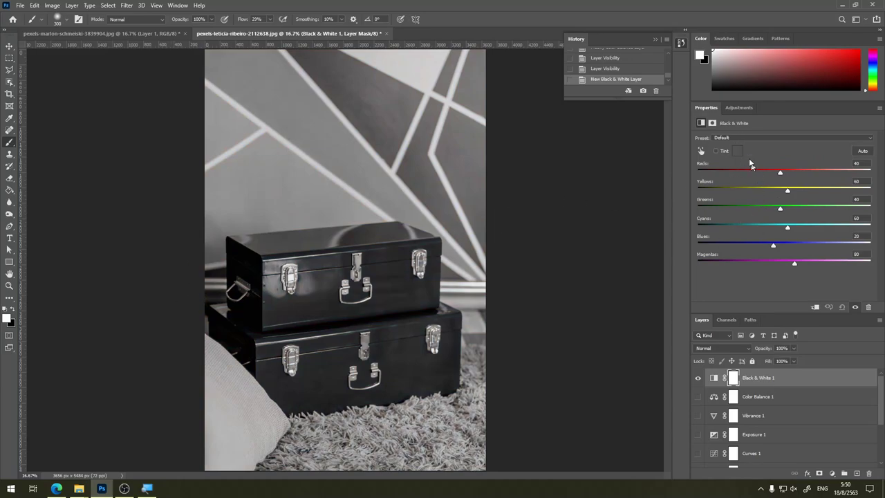
left_click(697, 378)
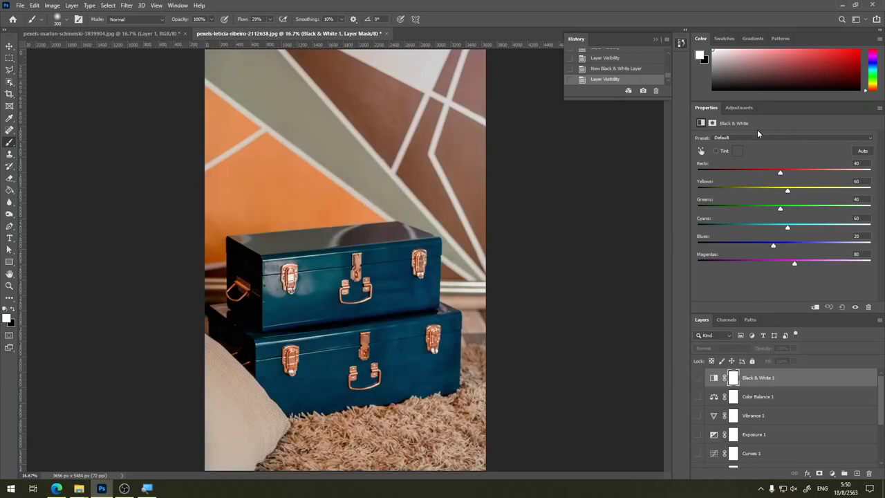
left_click(745, 109)
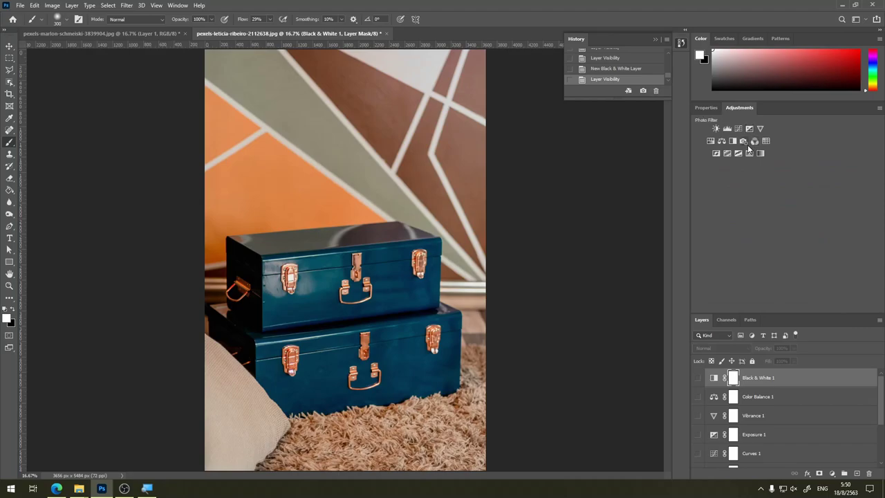
left_click(745, 143)
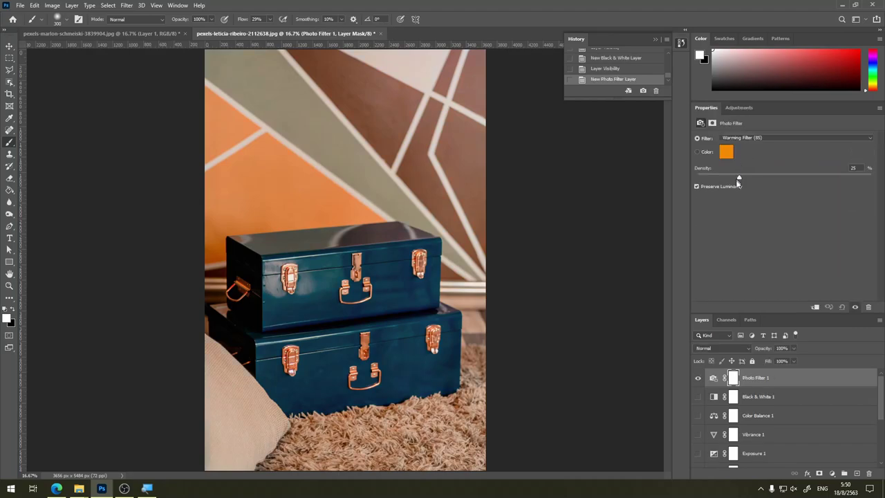
- Adjust the Photo Filter density, pushing near maximum then settling around 38%
left_click_drag(738, 177, 745, 177)
left_click(870, 176)
mouse_move(870, 176)
left_mouse_down()
mouse_move(728, 166)
mouse_move(763, 169)
left_mouse_up()
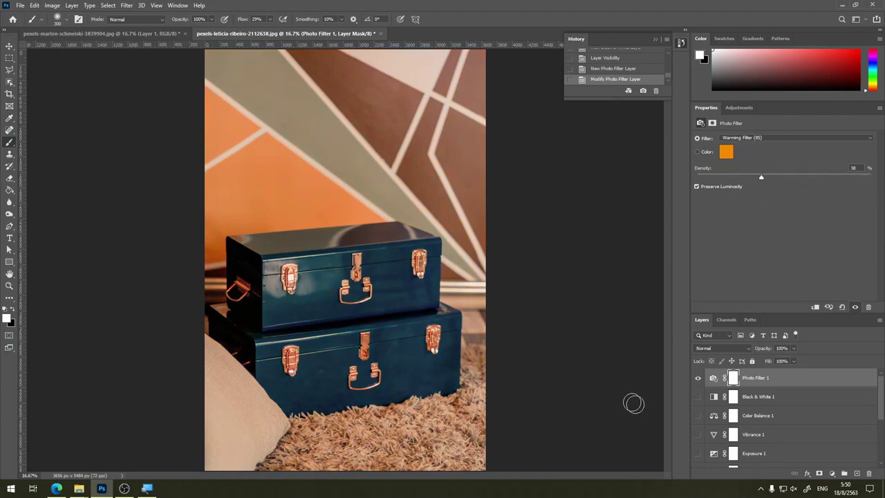
- Try Warming Filter (LBA) and other presets, ending on Red, then hide Photo Filter 1
left_click(776, 138)
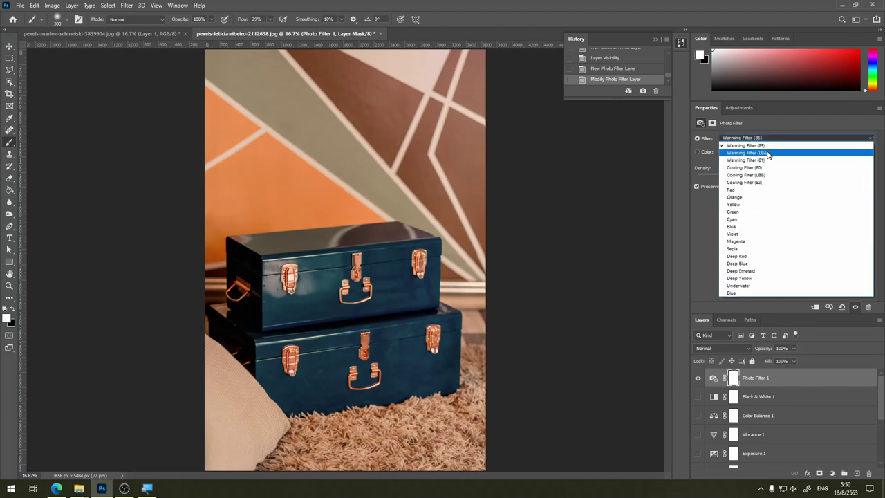
left_click(768, 153)
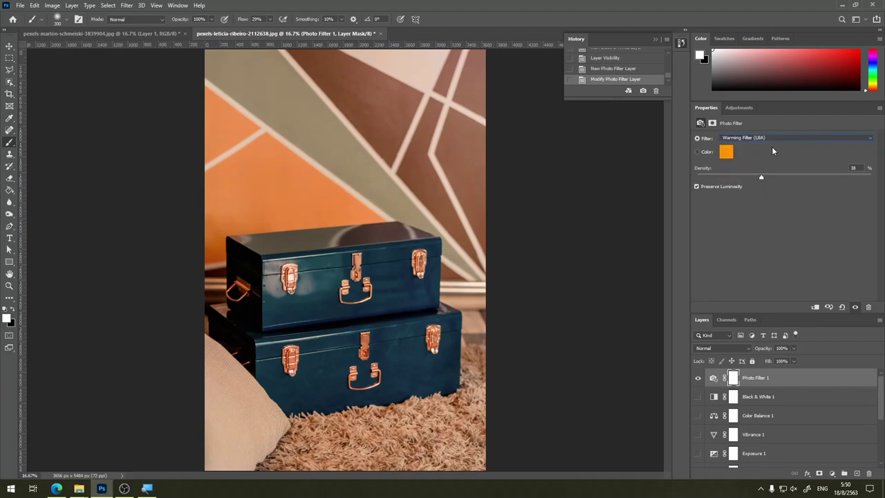
left_click(774, 137)
left_click(764, 195)
left_click(697, 377)
left_click(738, 108)
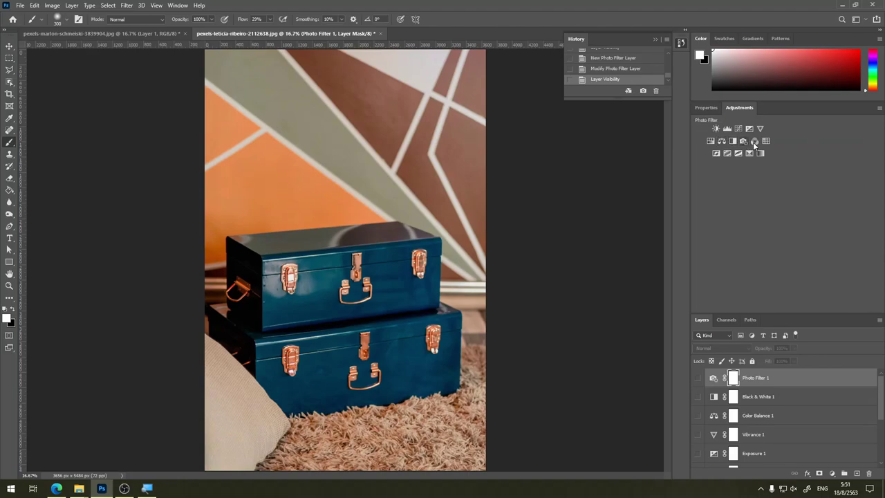
- Add Channel Mixer 1 with the Red output's red source at +90%, then hide it
left_click(743, 142)
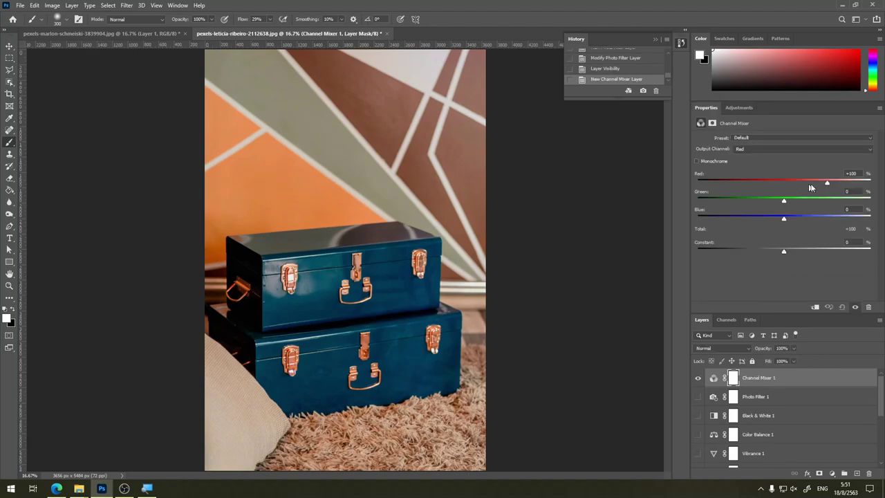
mouse_move(827, 183)
left_mouse_down()
mouse_move(801, 185)
mouse_move(840, 185)
mouse_move(783, 191)
mouse_move(831, 186)
mouse_move(799, 200)
mouse_move(815, 200)
mouse_move(760, 200)
mouse_move(786, 201)
left_mouse_up()
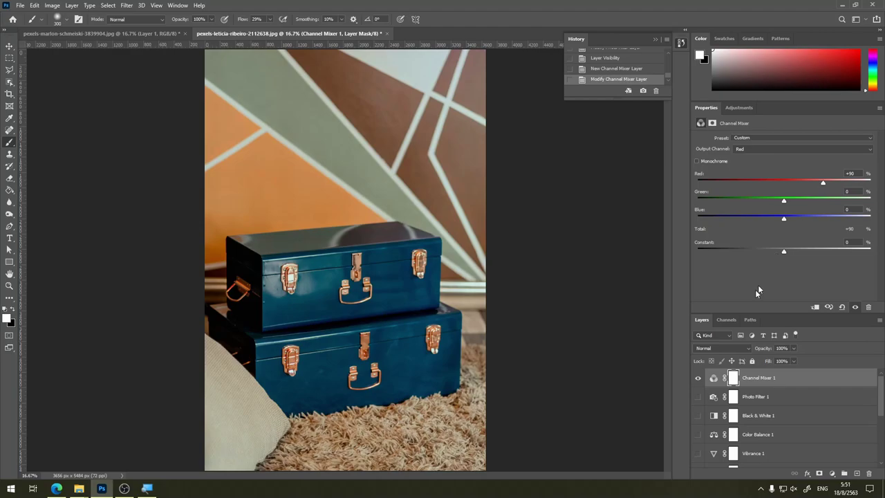
left_click(698, 377)
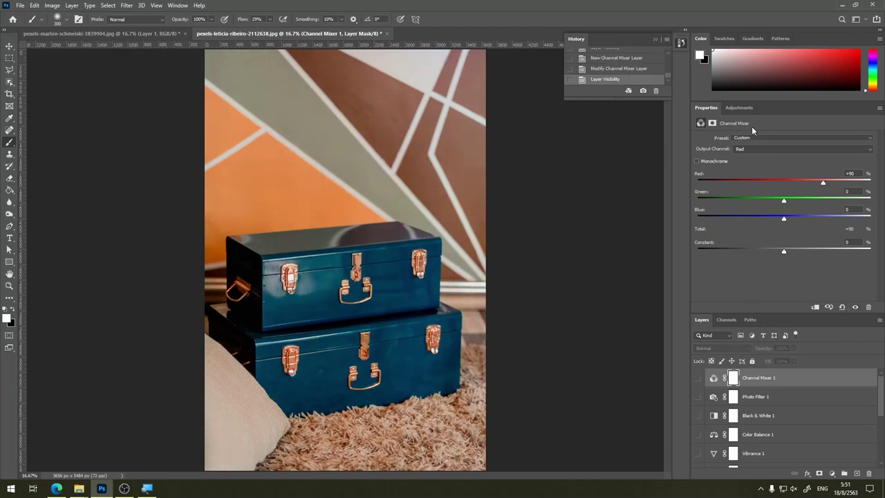
left_click(741, 107)
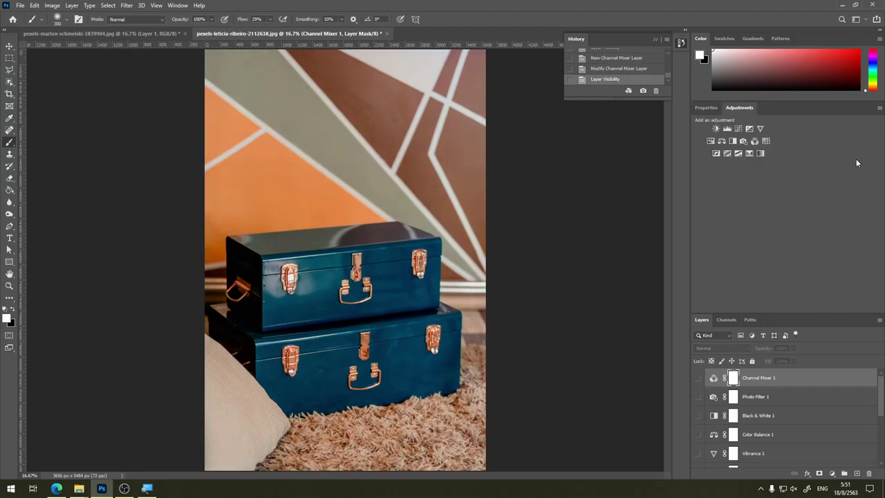
- Add Color Lookup 1, try Fuji ETERNA, Fuji REALA and DropBlues, settle on Crisp_Winter.look, then hide it
left_click(766, 141)
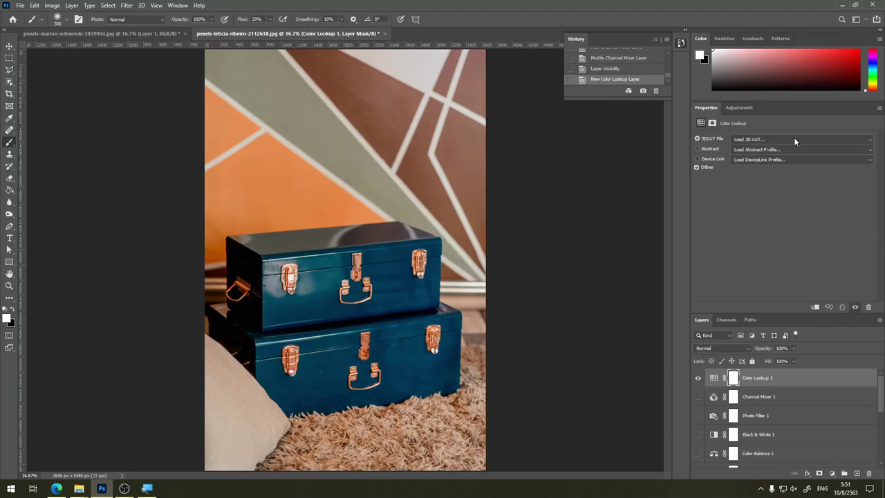
left_click(793, 137)
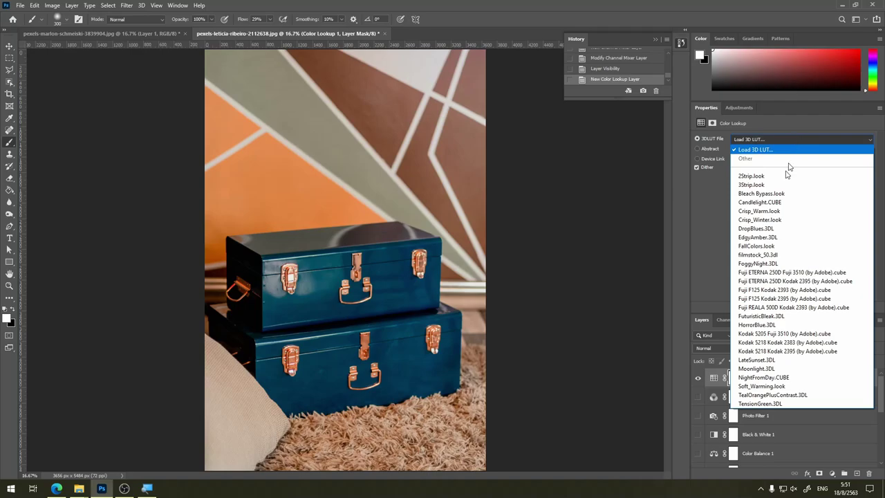
left_click(777, 272)
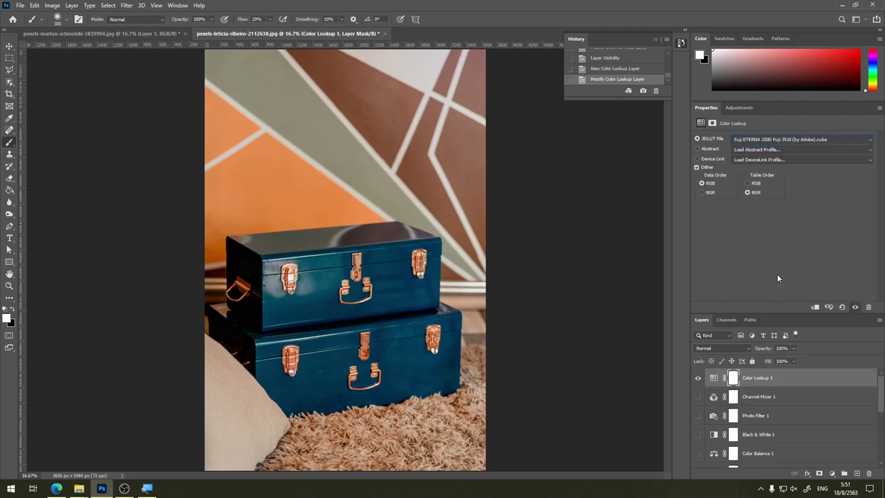
left_click(797, 141)
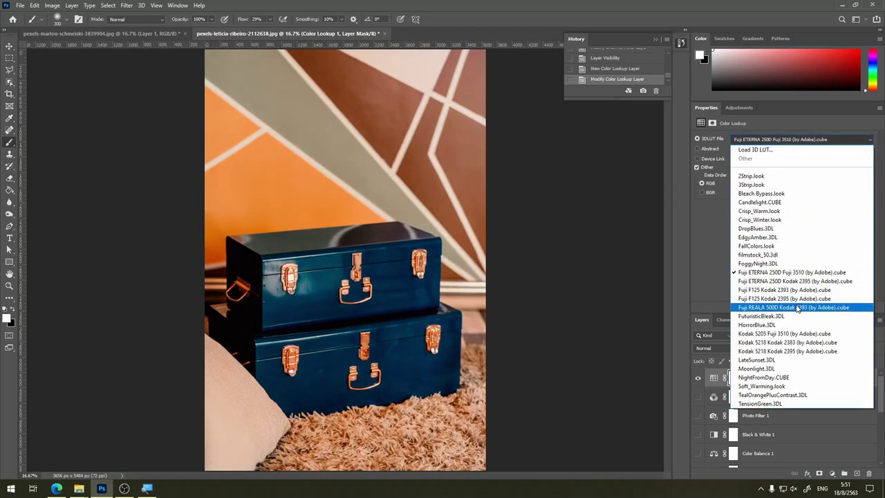
left_click(797, 307)
left_click(812, 140)
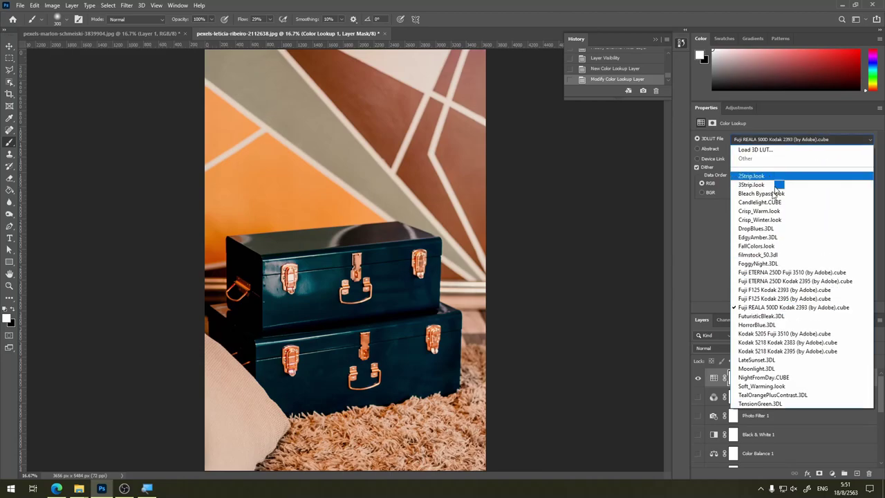
left_click(770, 229)
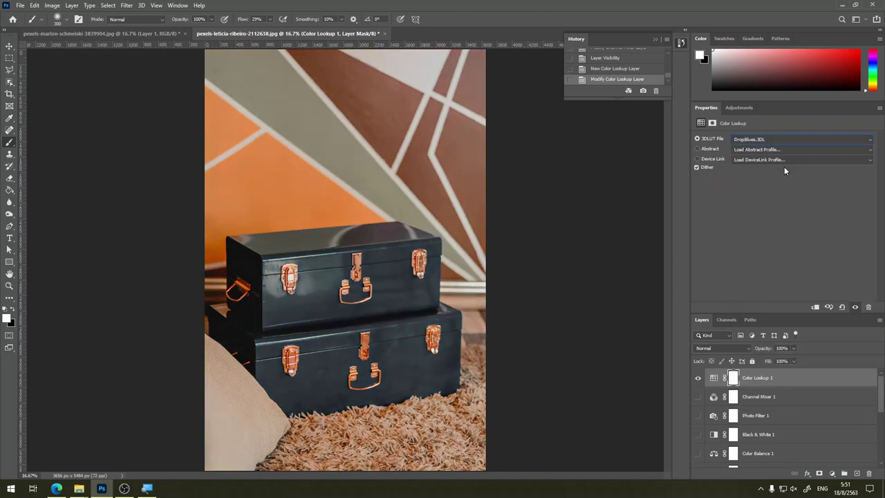
left_click(787, 141)
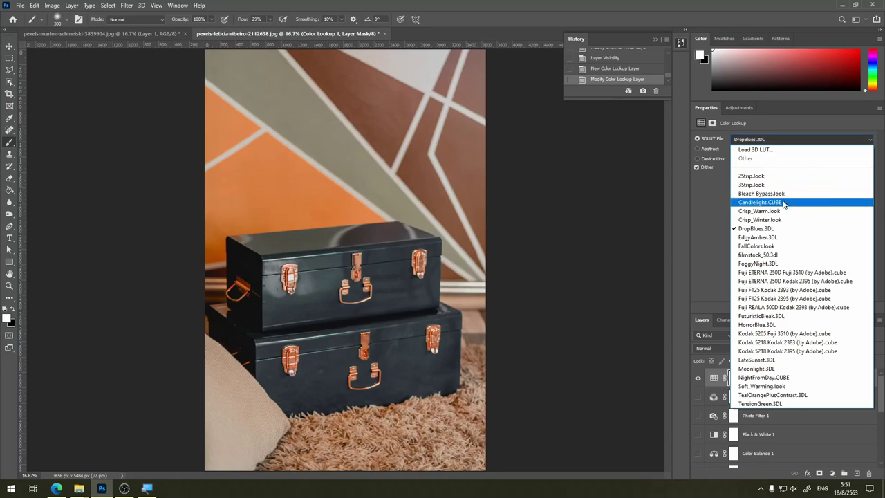
left_click(779, 220)
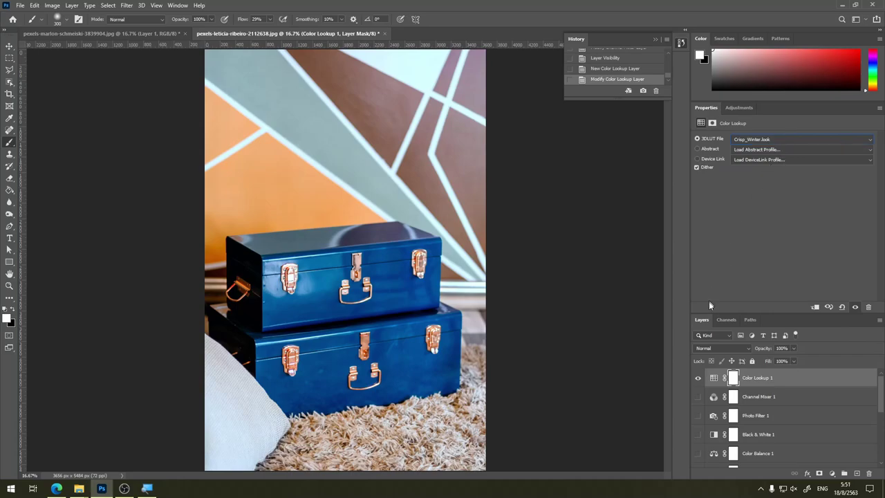
left_click(697, 378)
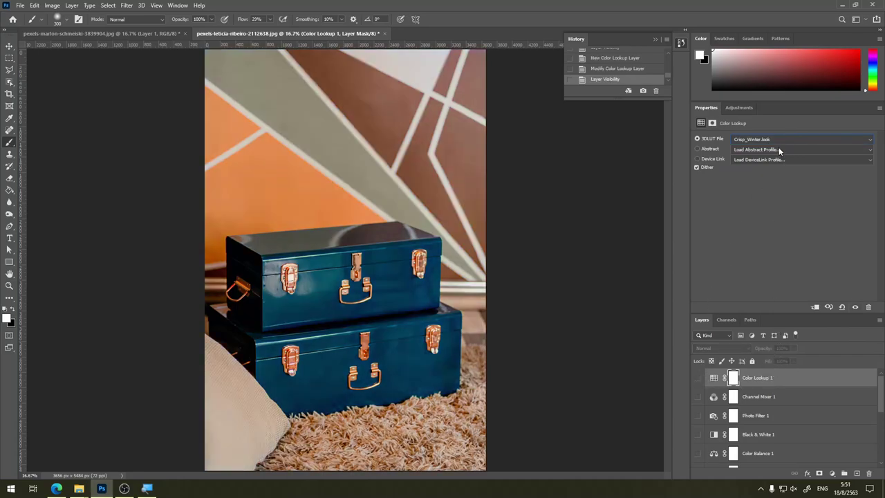
- Add an Invert layer, undo it, and undo an accidental Color Lookup 1 mask inversion
left_click(739, 107)
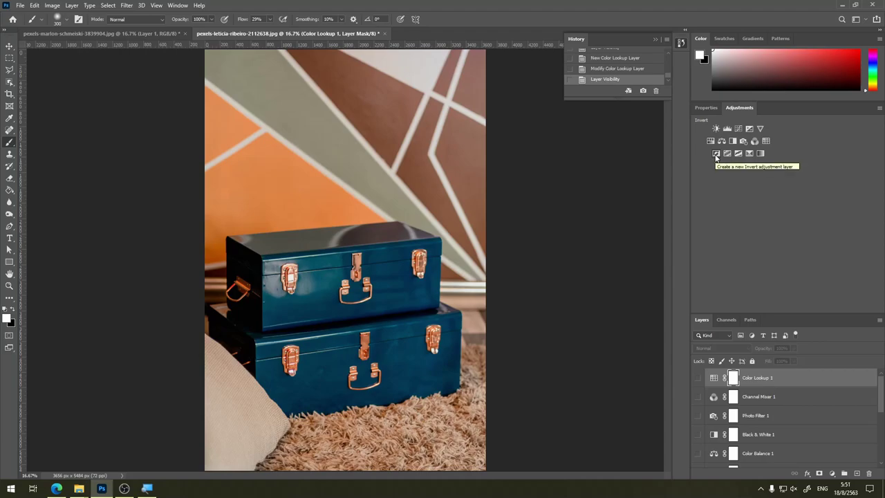
left_click(716, 153)
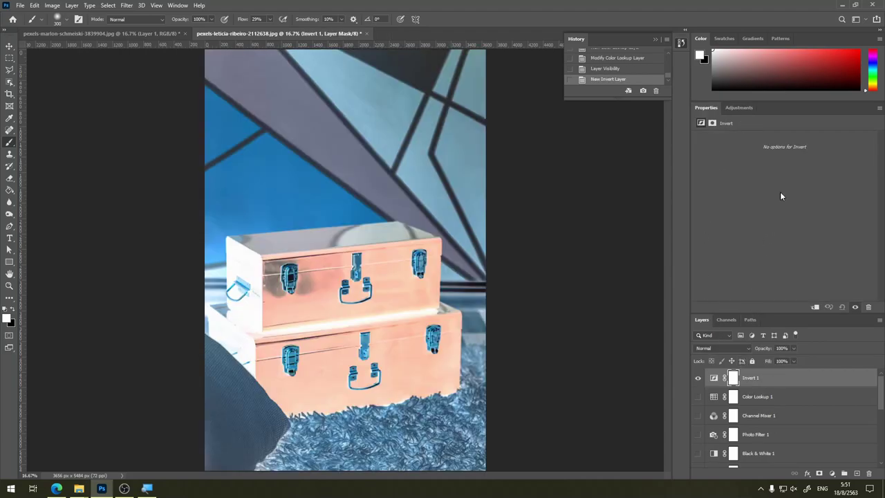
key("ctrl+z")
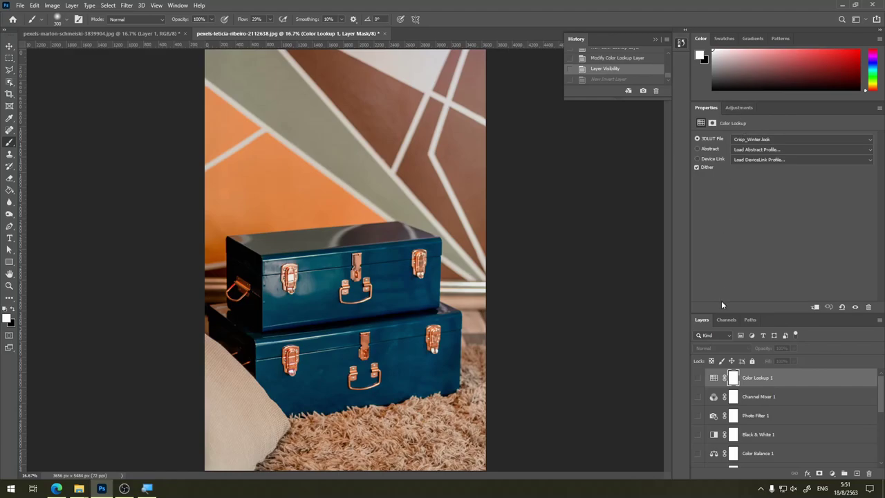
key("ctrl+i")
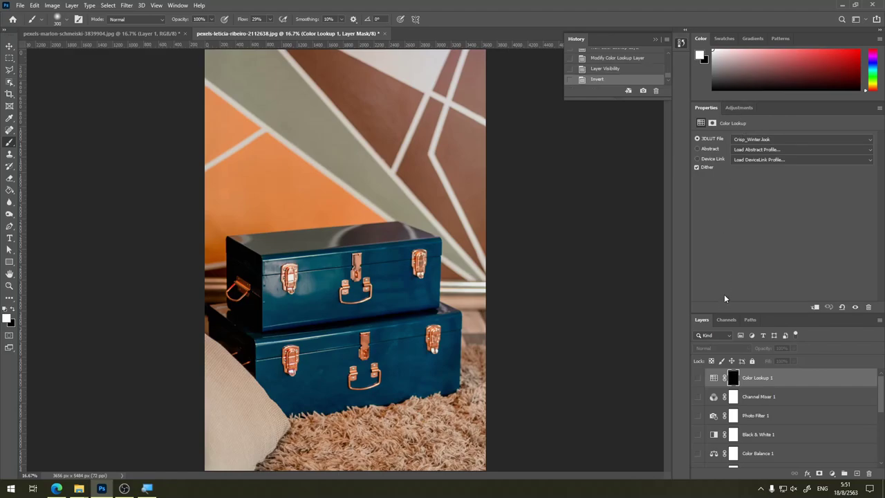
key("ctrl+z")
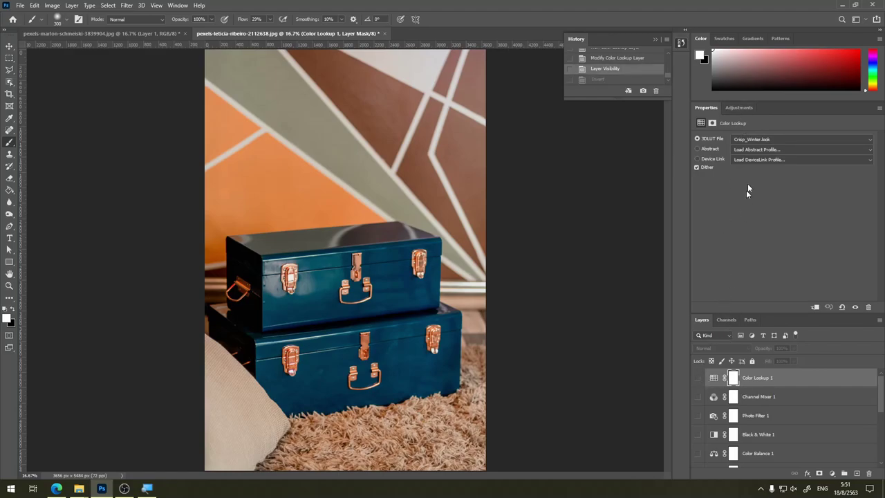
- Add Invert 1 again and hide it so the original colours show
left_click(740, 109)
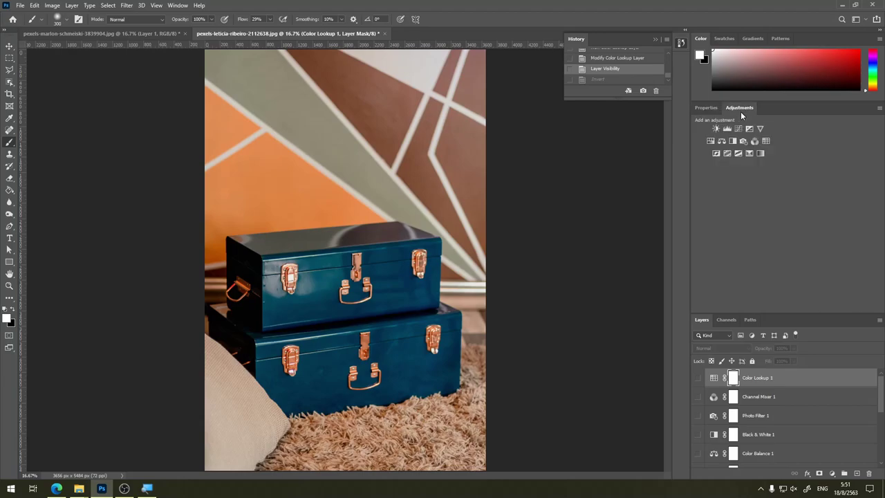
left_click(717, 154)
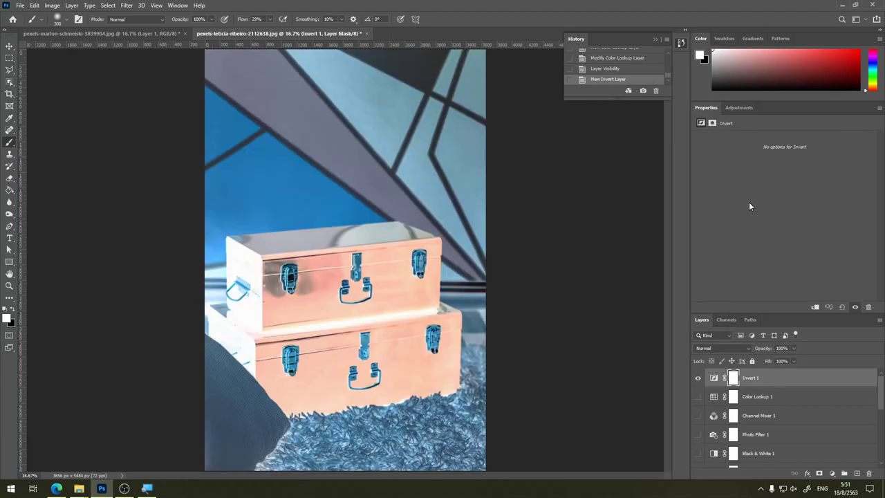
left_click(698, 377)
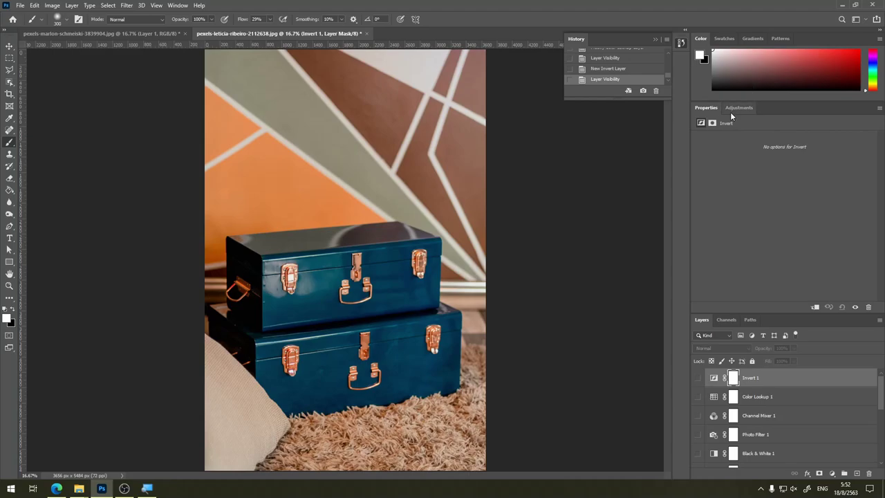
left_click(738, 108)
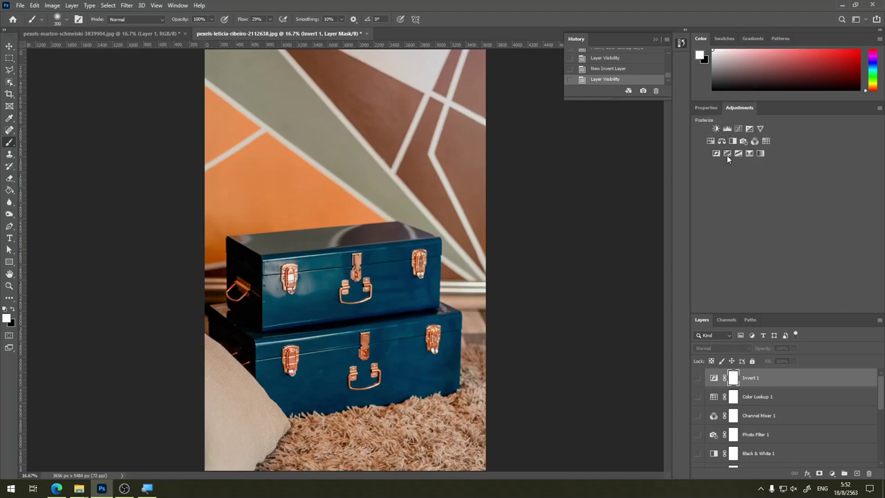
- Add Posterize 1, raise then cut its levels down to 2, and hide the layer
left_click(726, 155)
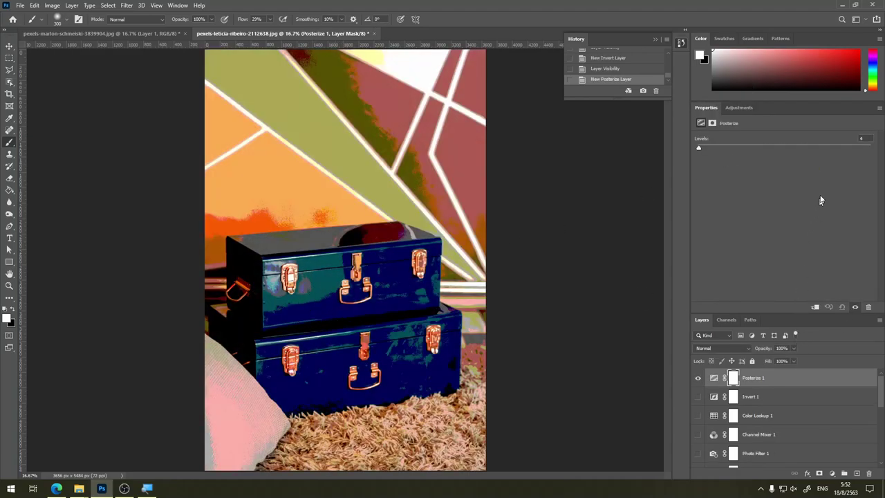
mouse_move(699, 147)
left_mouse_down()
mouse_move(871, 148)
mouse_move(778, 149)
left_mouse_up()
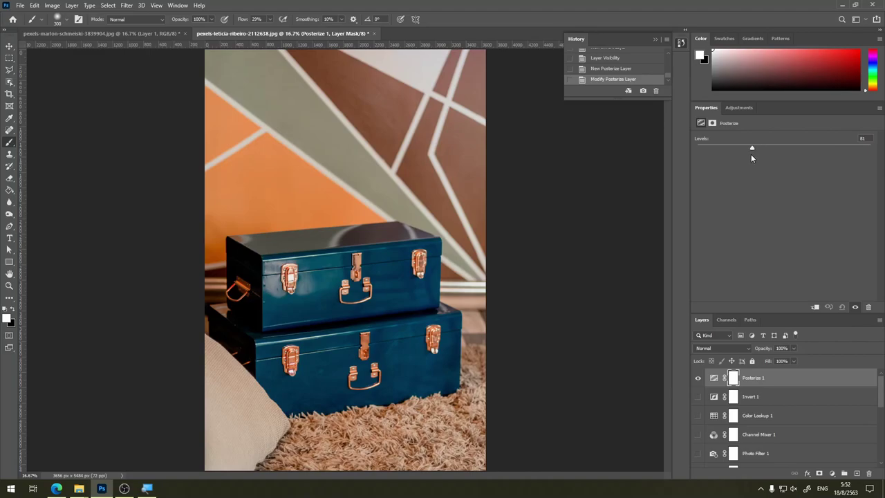
left_click_drag(718, 159, 696, 159)
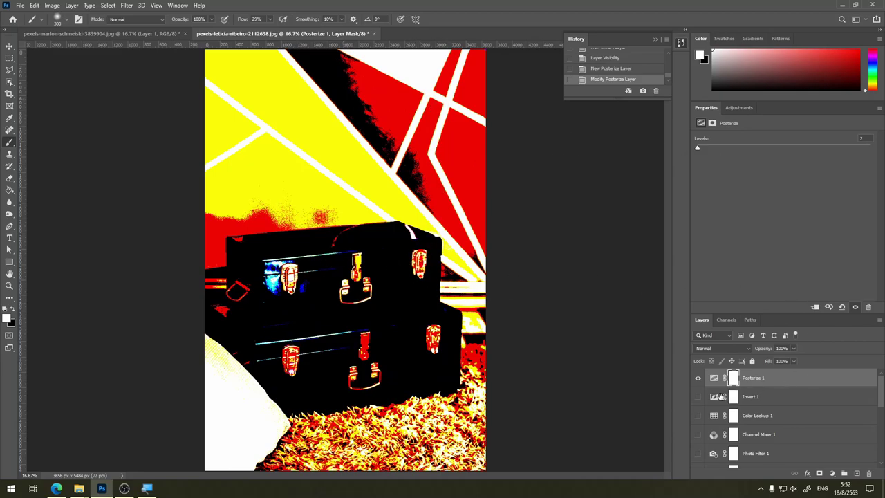
left_click(698, 377)
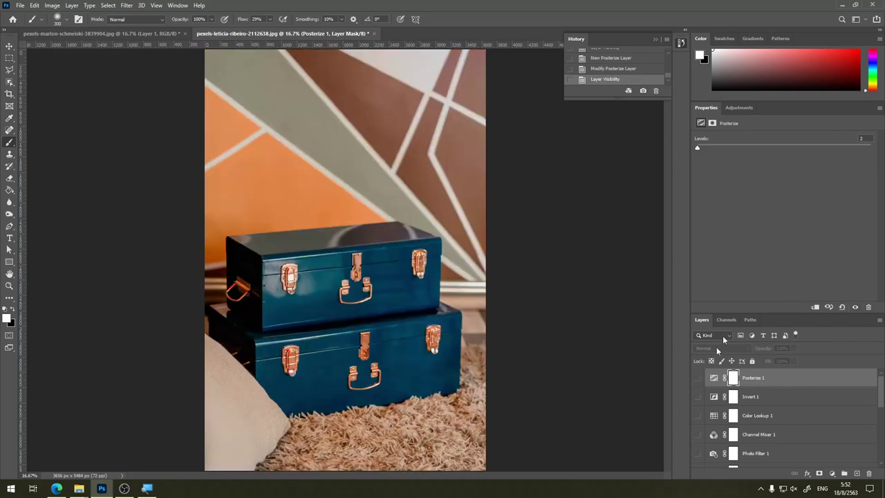
left_click(739, 107)
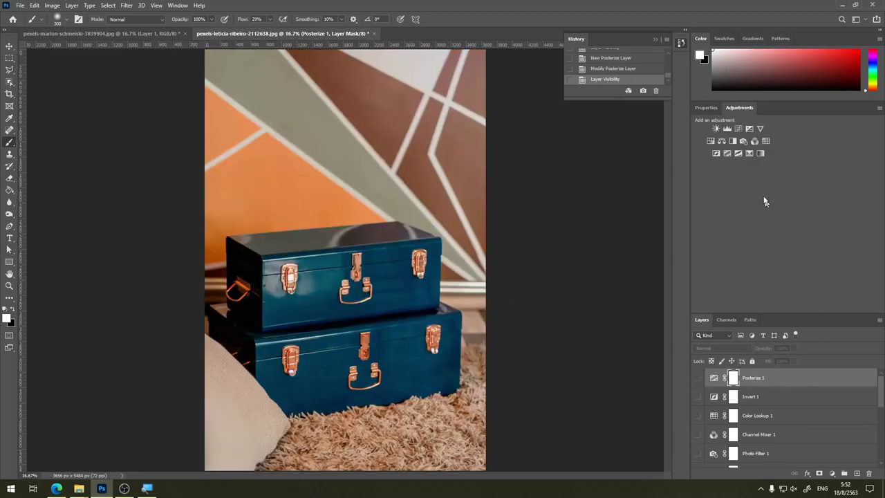
- Add Threshold 1, drag the threshold down then up to 110, and hide the layer
left_click(738, 154)
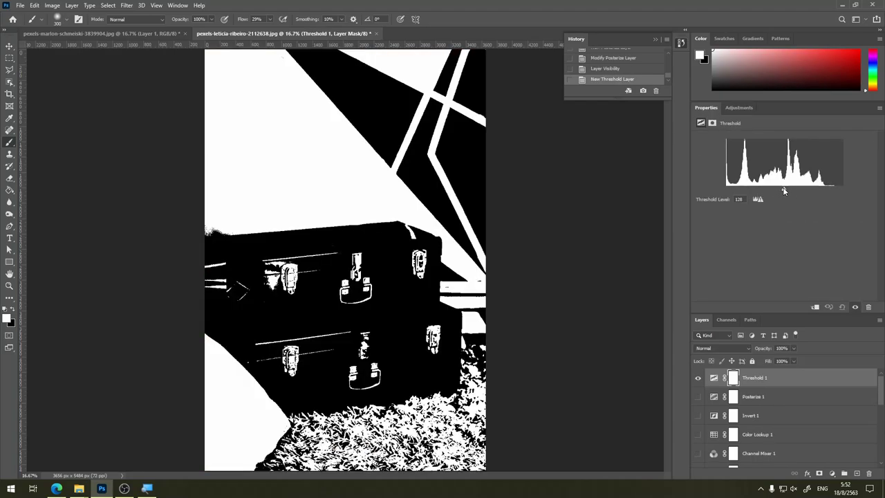
mouse_move(783, 188)
left_mouse_down()
mouse_move(758, 197)
mouse_move(782, 195)
mouse_move(723, 194)
mouse_move(736, 194)
left_mouse_up()
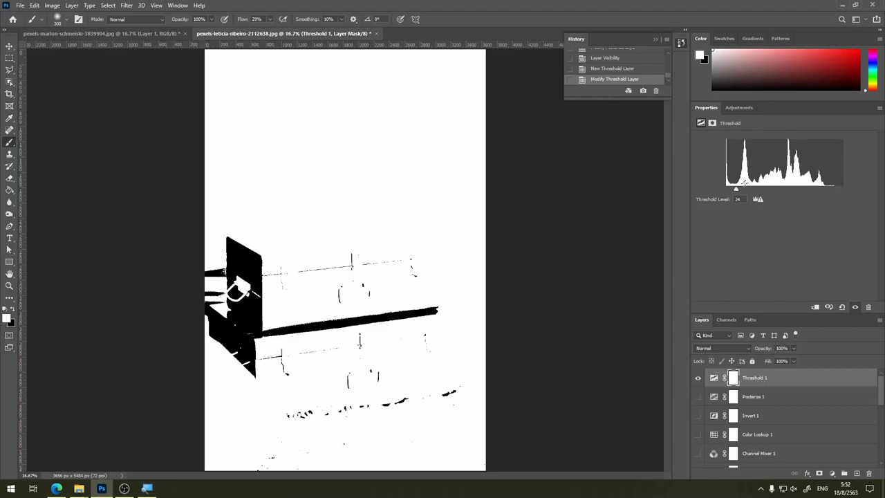
left_click_drag(736, 188, 776, 188)
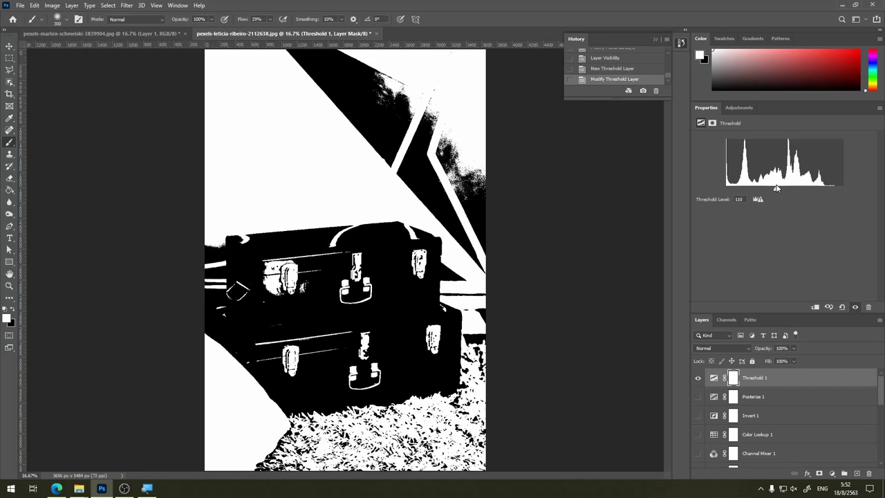
left_click(698, 378)
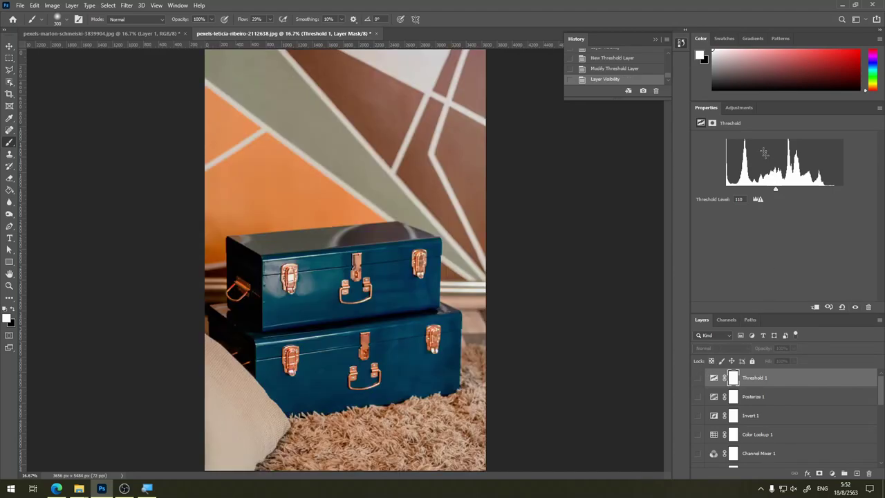
left_click(737, 108)
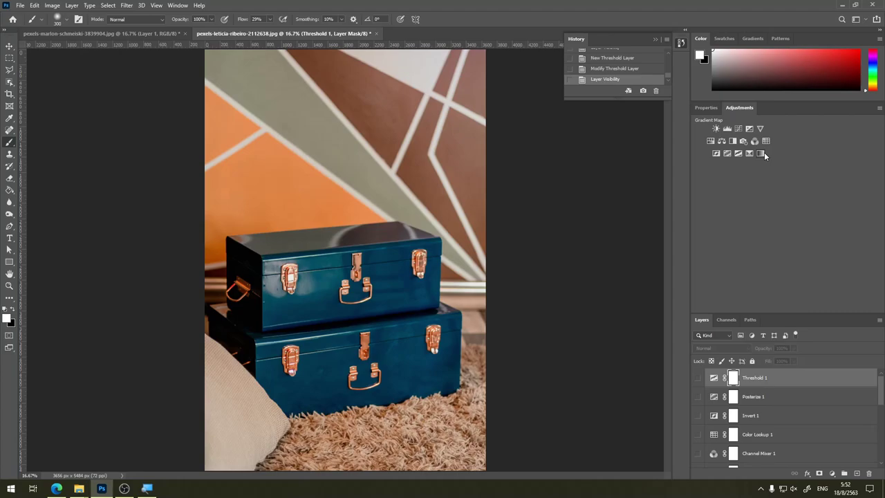
- Add Selective Color 1 and set the Cyans range's Black to -100
left_click(762, 154)
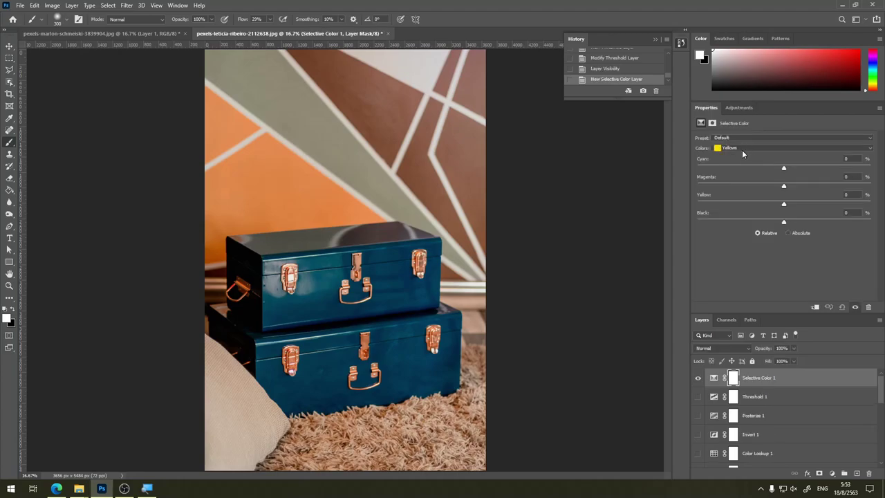
left_click(746, 145)
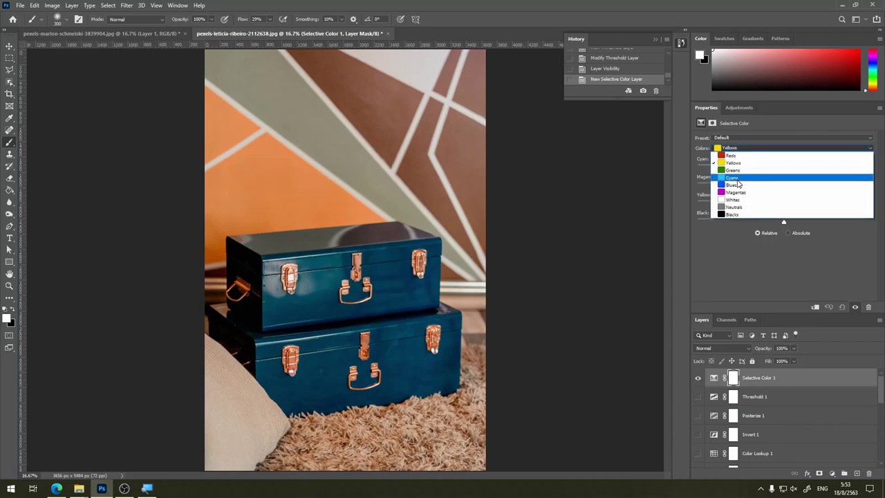
left_click(746, 178)
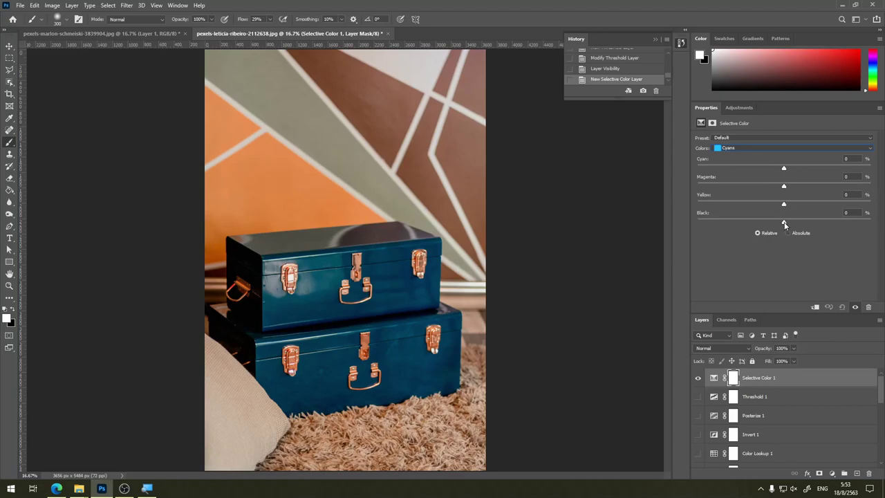
left_click_drag(783, 222, 846, 223)
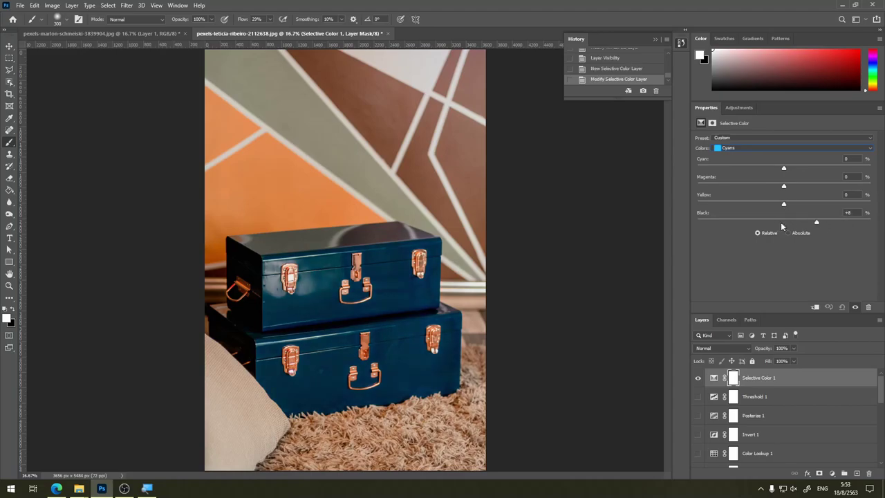
mouse_move(781, 223)
left_mouse_down()
mouse_move(644, 226)
mouse_move(718, 223)
left_mouse_up()
- Set the Yellows range to Cyan -5 and Yellow +63
left_click(760, 148)
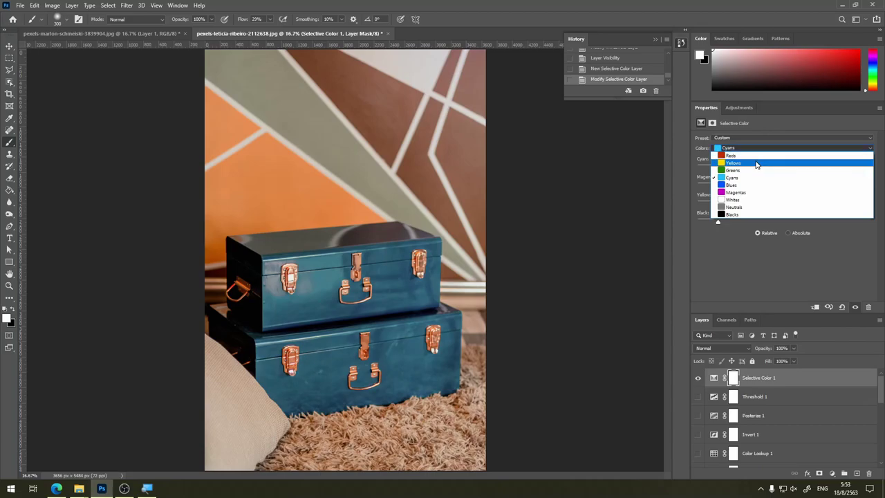
left_click(756, 163)
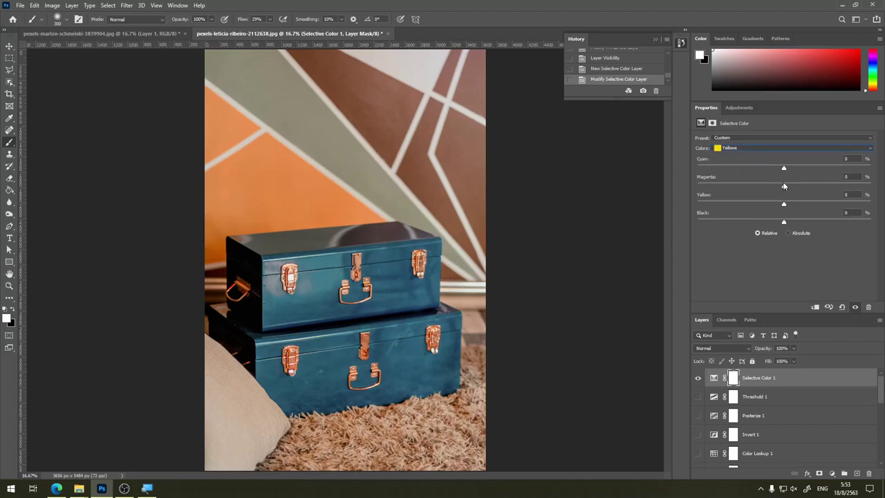
left_click_drag(783, 168, 706, 176)
left_click_drag(781, 176, 780, 173)
left_click_drag(785, 205, 832, 202)
left_click(739, 107)
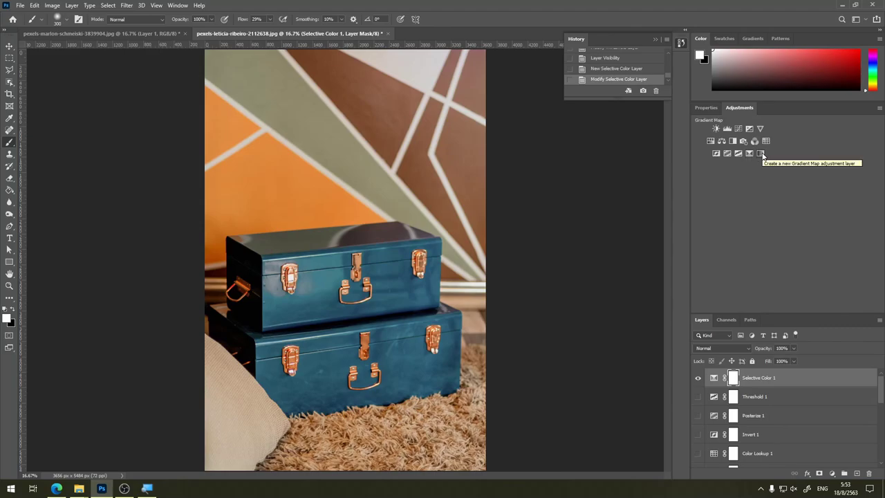
- Add a Gradient Map layer and rearrange its gradient stops, with a black stop at the left end
left_click(760, 154)
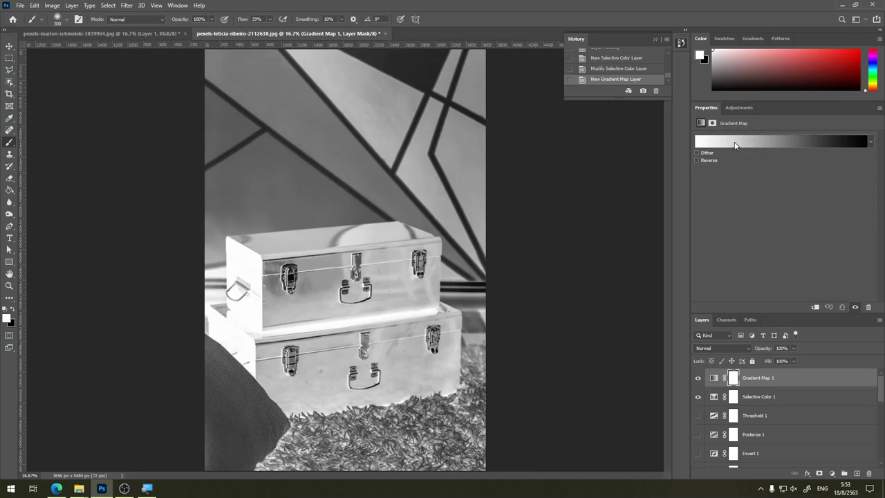
left_click(836, 146)
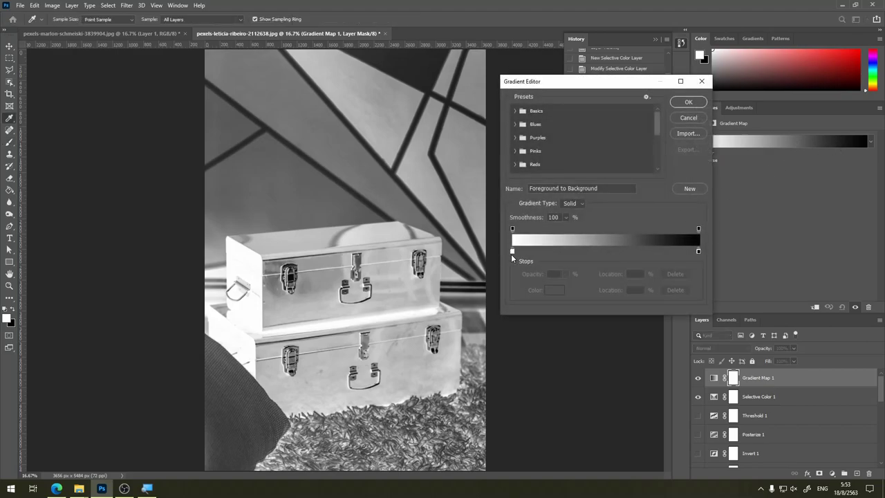
left_click_drag(511, 251, 584, 251)
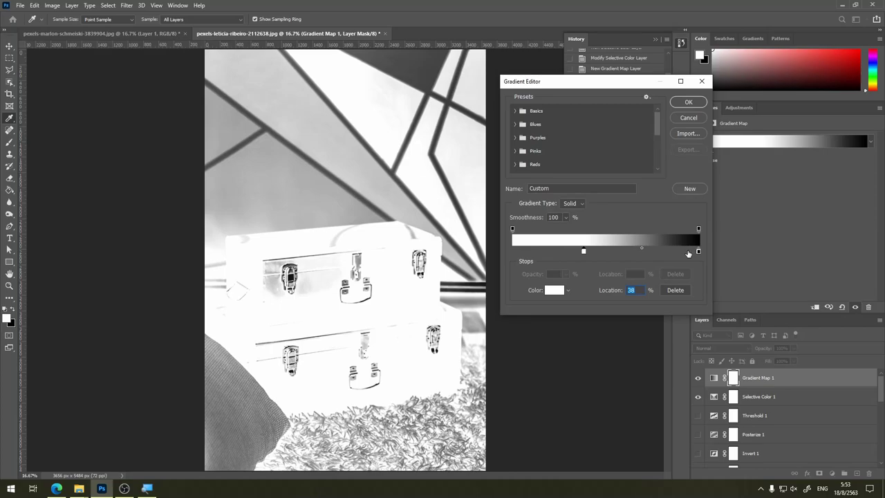
left_click_drag(697, 251, 695, 253)
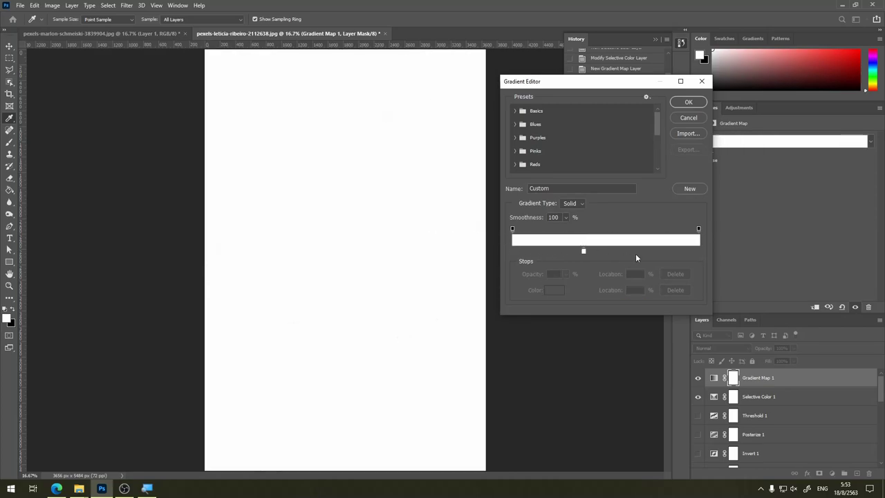
left_click(546, 250)
left_click_drag(545, 252, 512, 253)
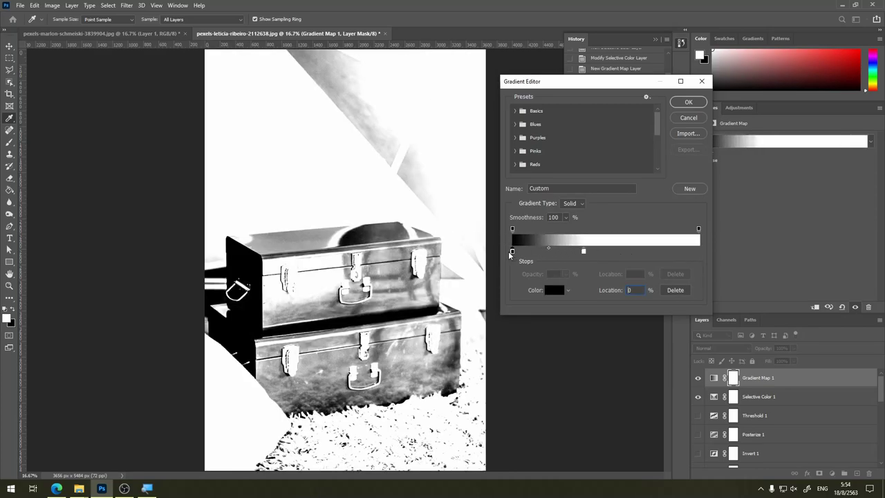
left_click_drag(582, 251, 719, 253)
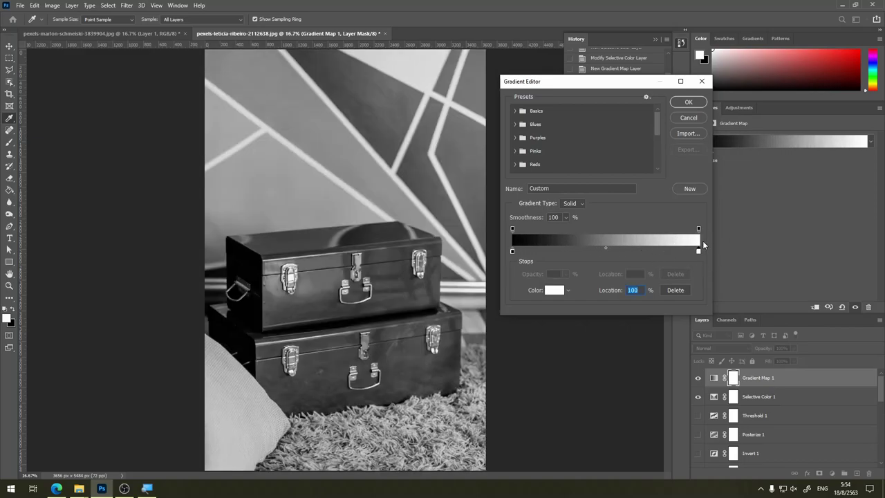
- Try a dark red on the left stop, keep it black, accept the gradient, and hide the layer
left_click(511, 251)
left_click(554, 289)
left_click_drag(702, 130, 713, 188)
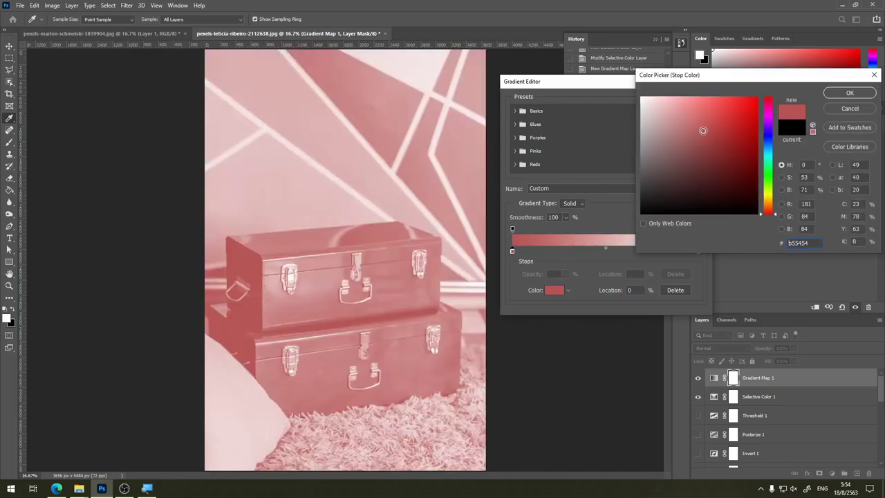
left_click(717, 195)
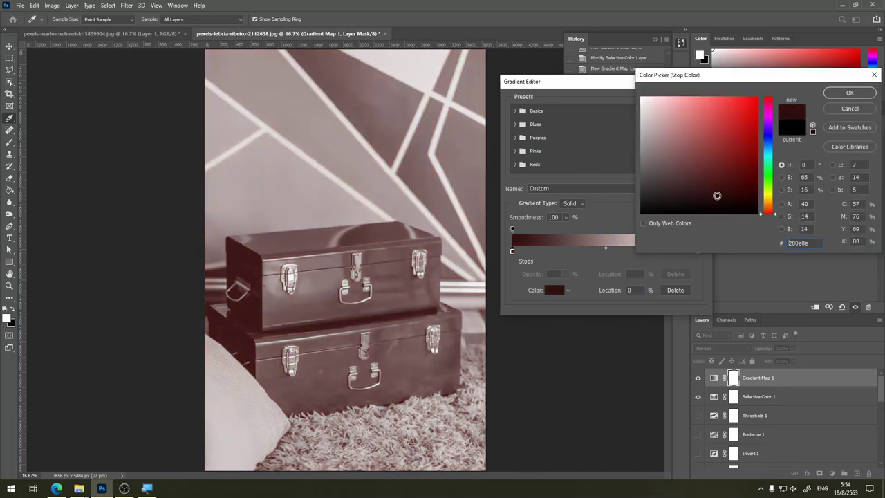
left_click(857, 109)
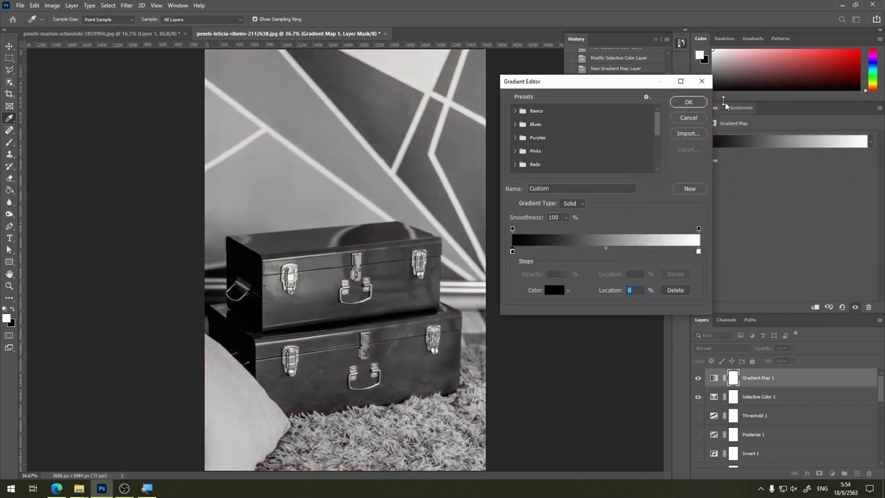
left_click(688, 101)
left_click(698, 377)
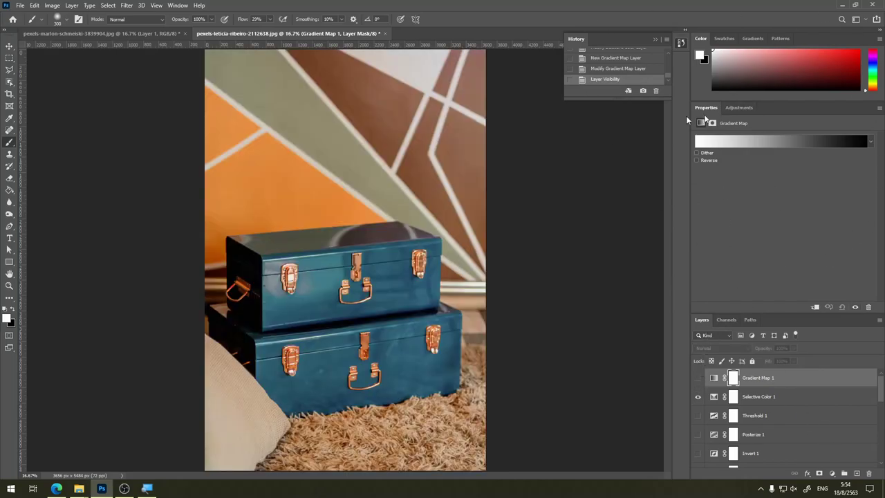
- Browse the Image and Window menus, then bring up the Adjustments panel
left_click(52, 5)
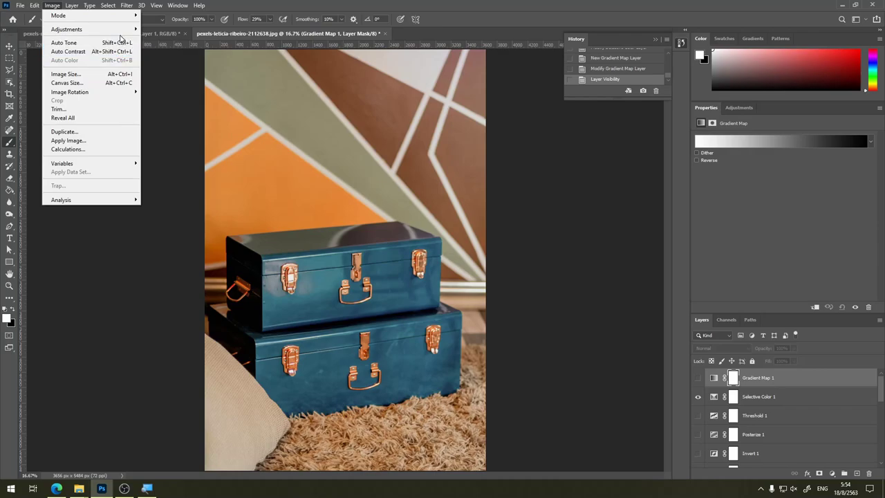
mouse_move(66, 29)
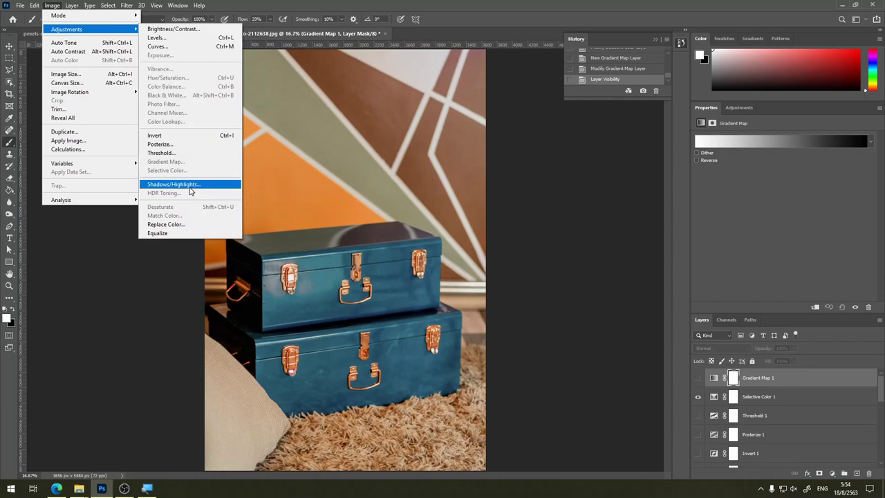
left_click(178, 4)
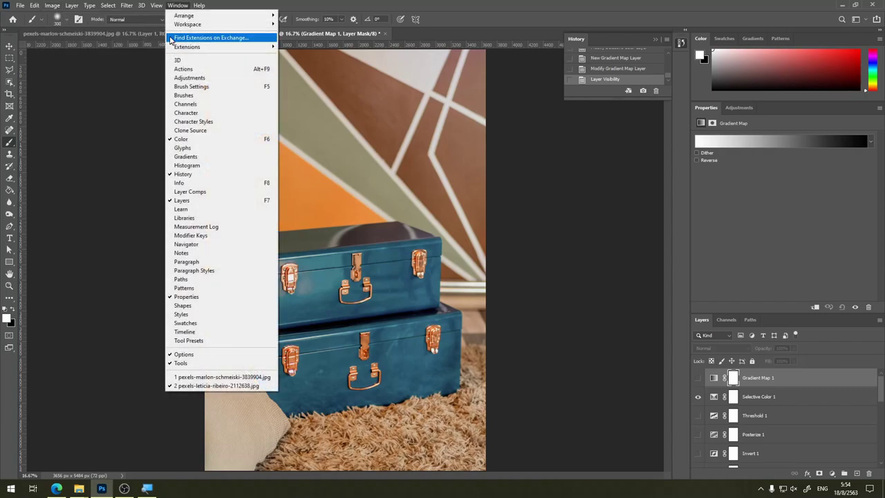
left_click(740, 108)
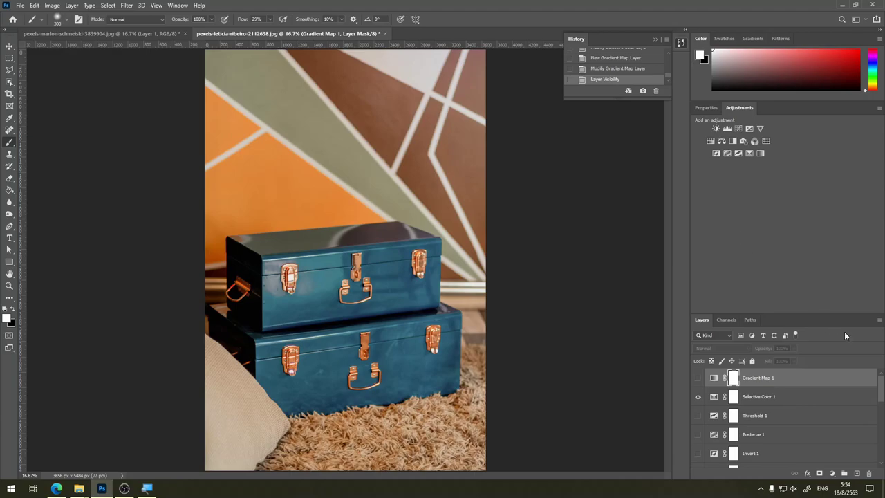
- Show Threshold 1 and raise its level to 235, then hide it and Selective Color 1
left_click(715, 417)
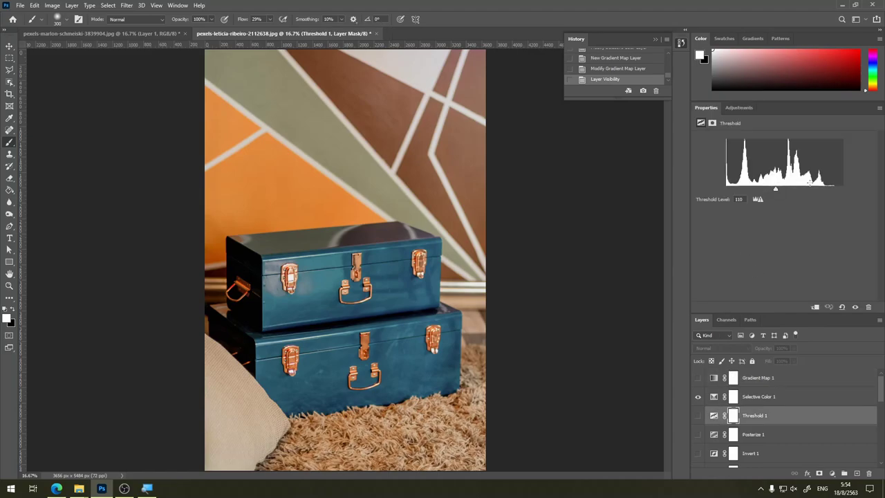
left_click_drag(776, 188, 787, 188)
left_click(697, 415)
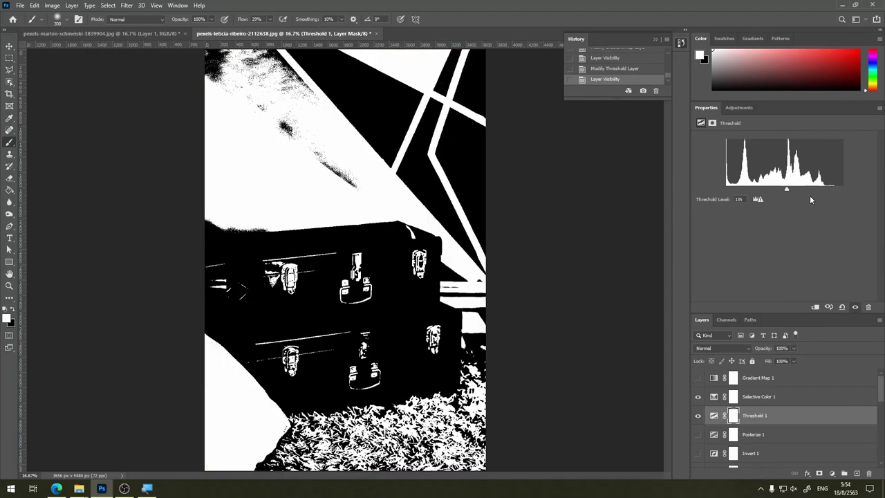
left_click_drag(788, 189, 833, 189)
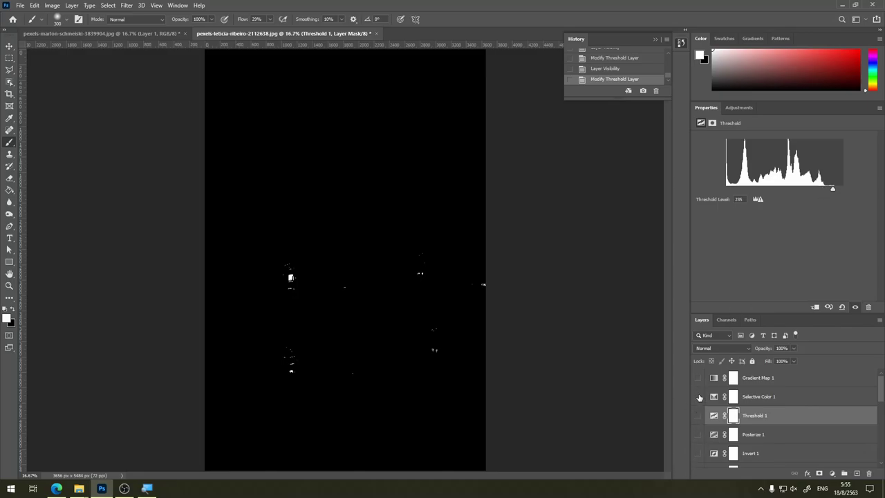
left_click_drag(697, 396, 697, 415)
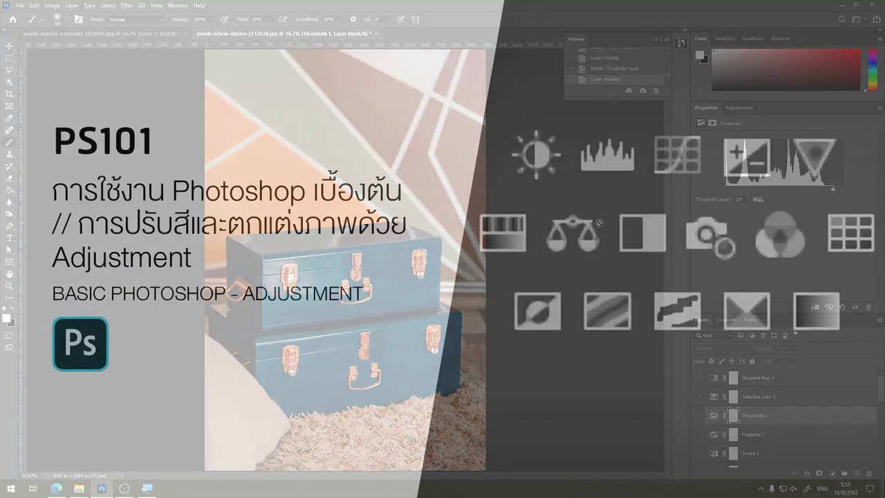